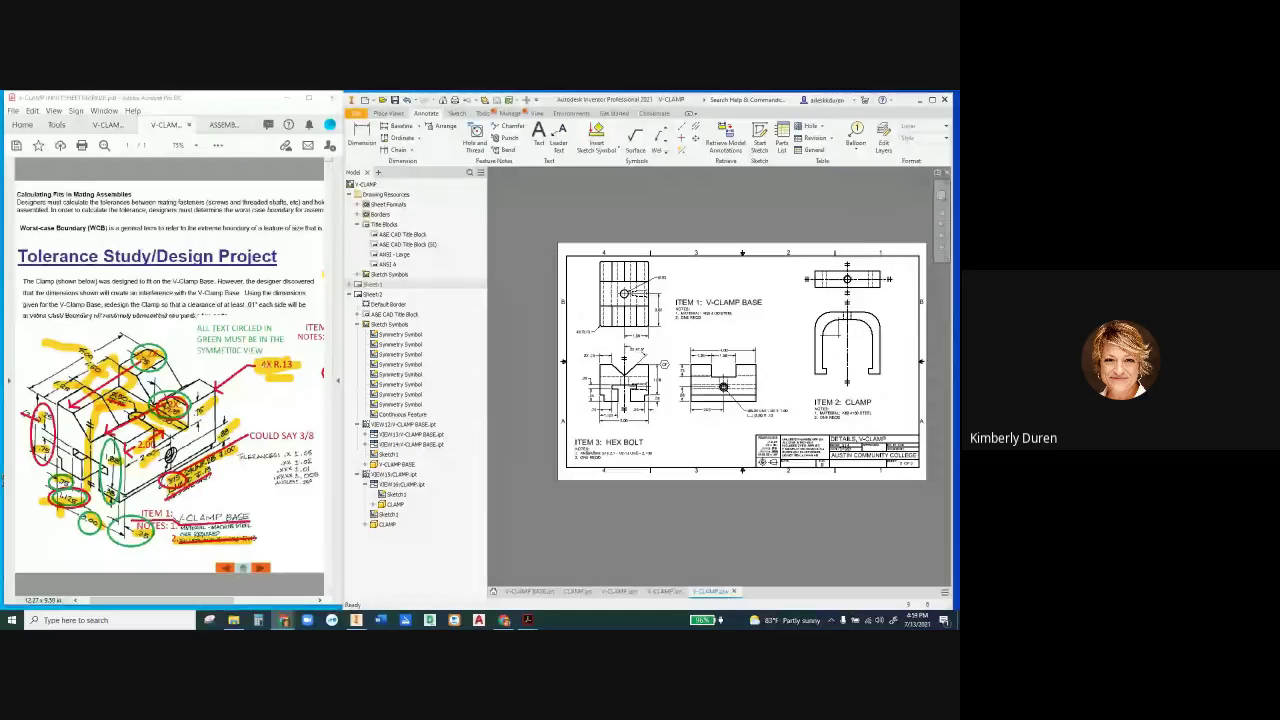
Step: Bring the Item 2 clamp sketch into view in the PDF markup beside the drawing sheet
scroll(893, 350, "down", 1)
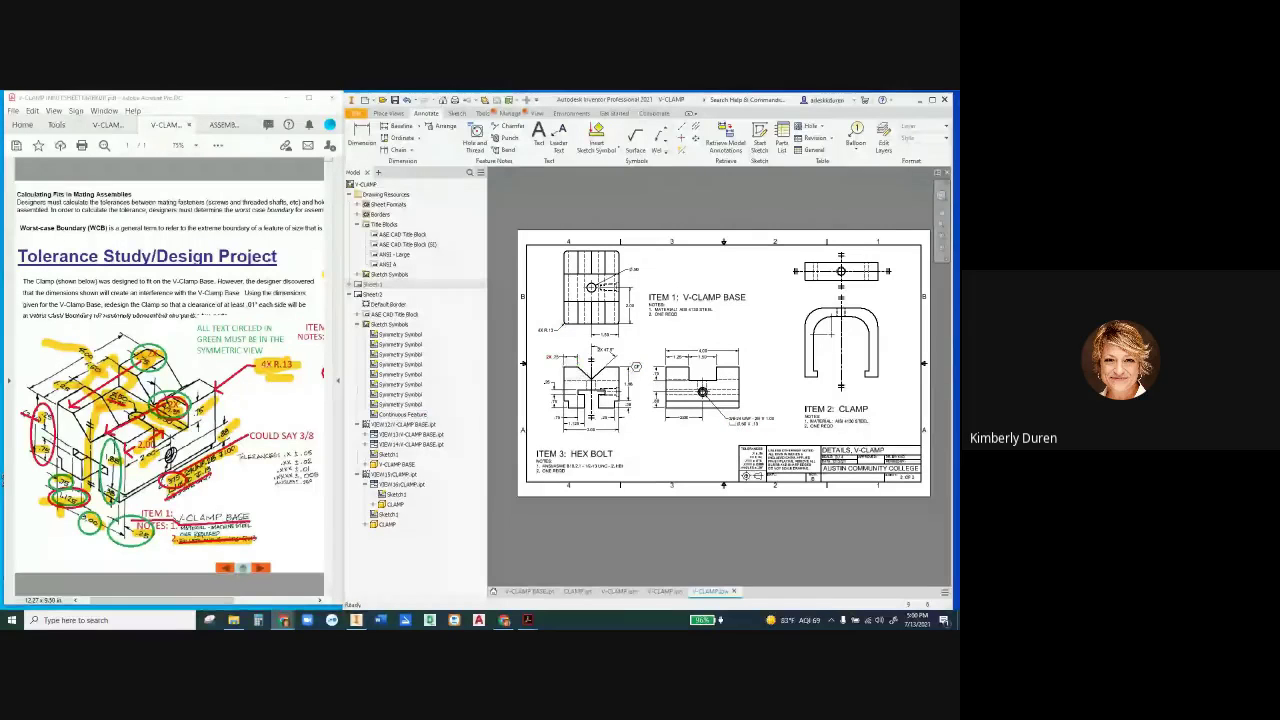
scroll(873, 430, "up", 1)
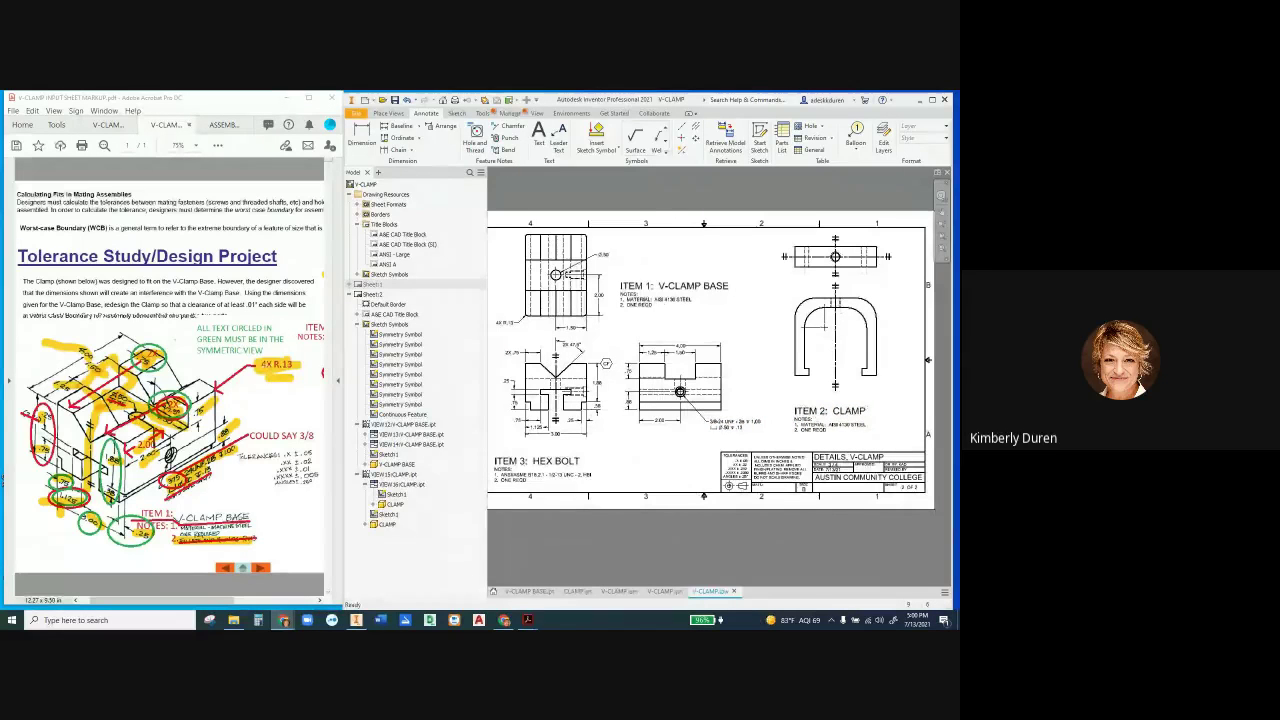
left_click_drag(161, 600, 244, 600)
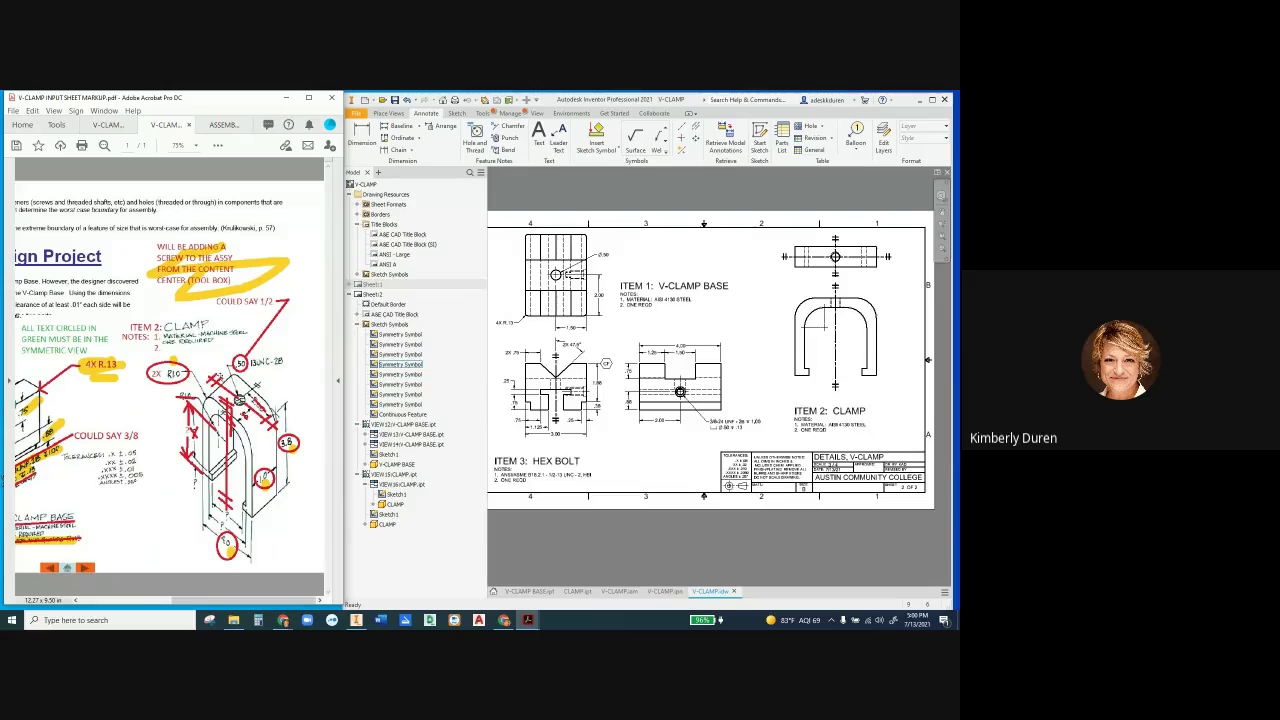
Step: Start retrieving model annotations for the clamp's front view, picking the 3.80 height dimension and the 2.60, 3.06 and 4.00 width dimensions
left_click(395, 474)
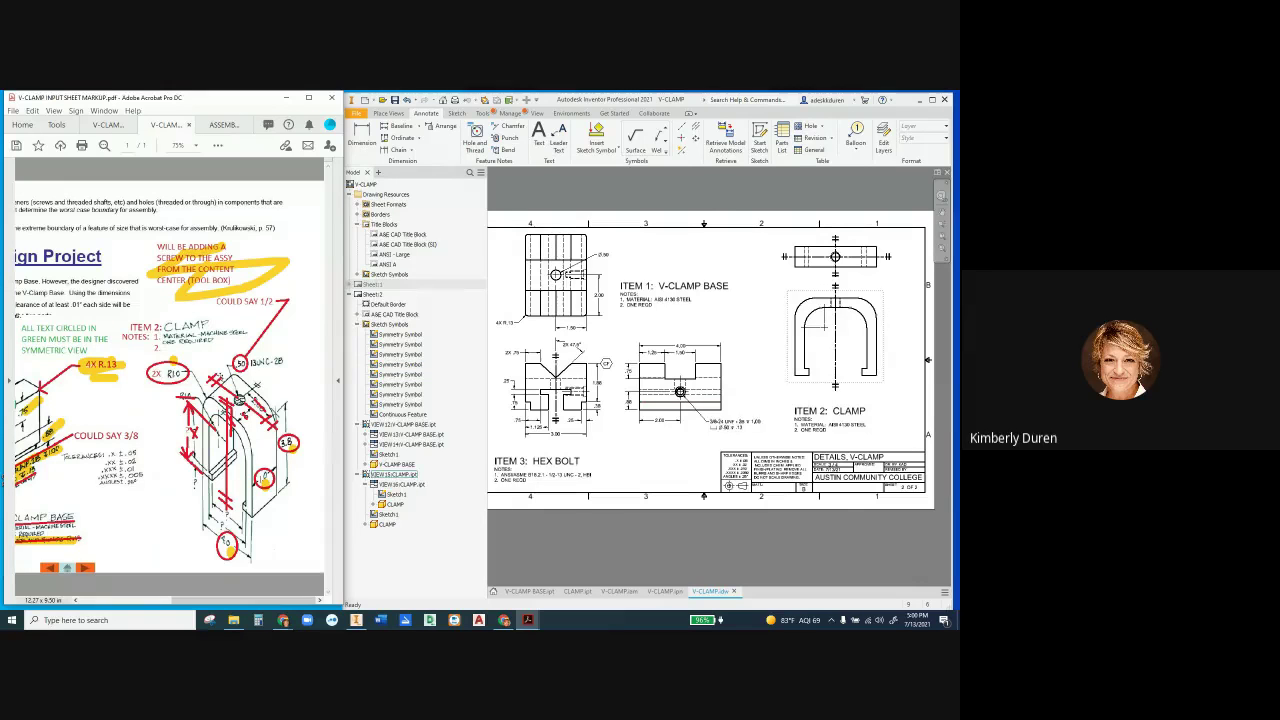
right_click(818, 325)
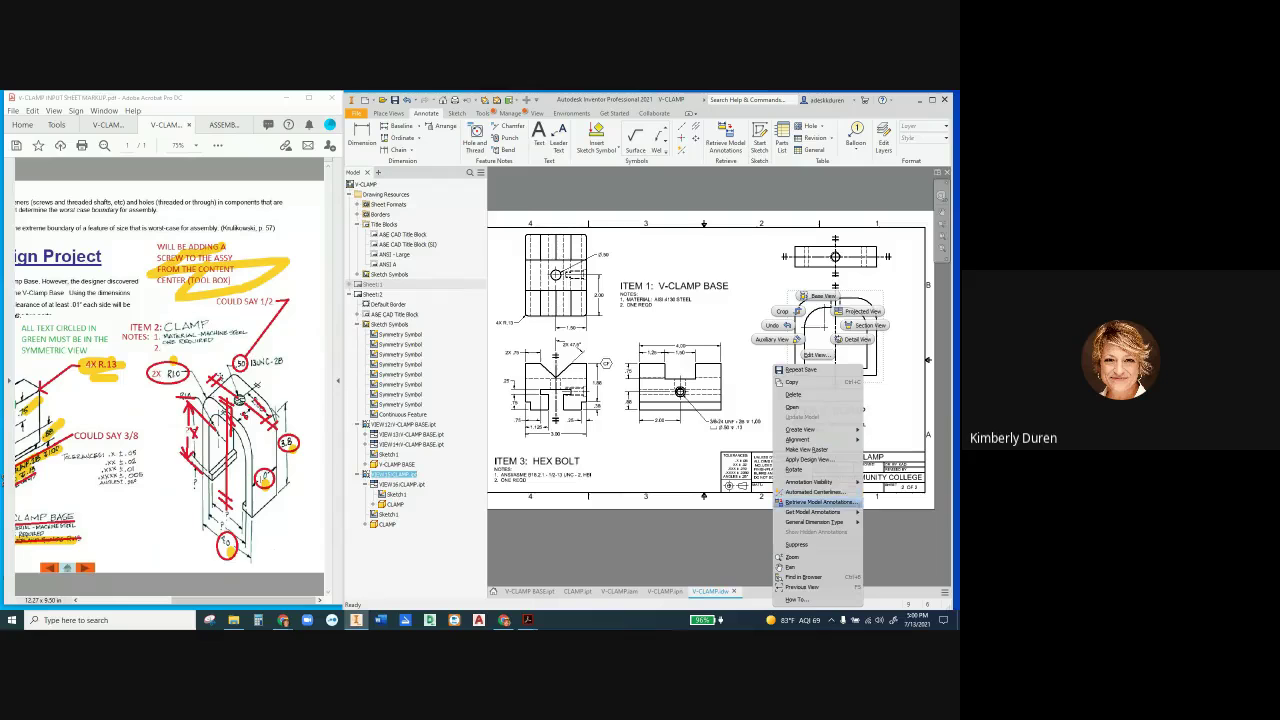
left_click(818, 502)
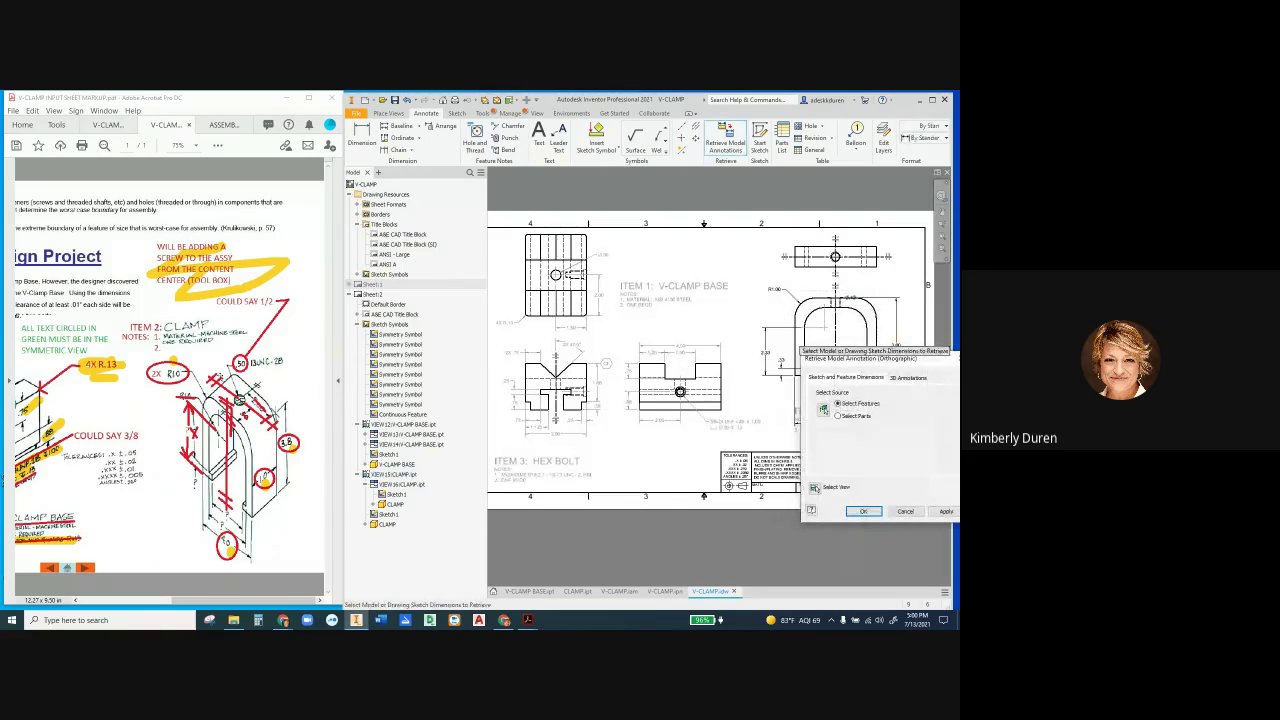
left_click_drag(925, 359, 655, 298)
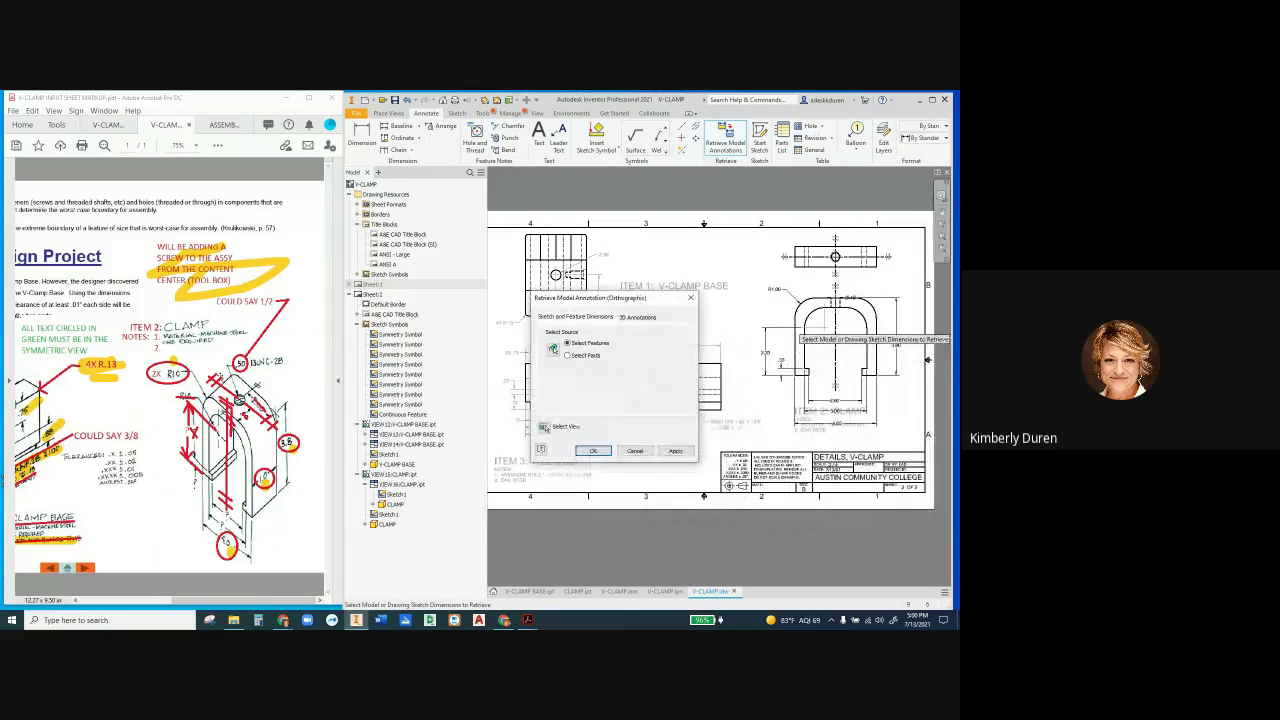
scroll(868, 317, "up", 1)
scroll(868, 317, "down", 2)
scroll(798, 328, "down", 2)
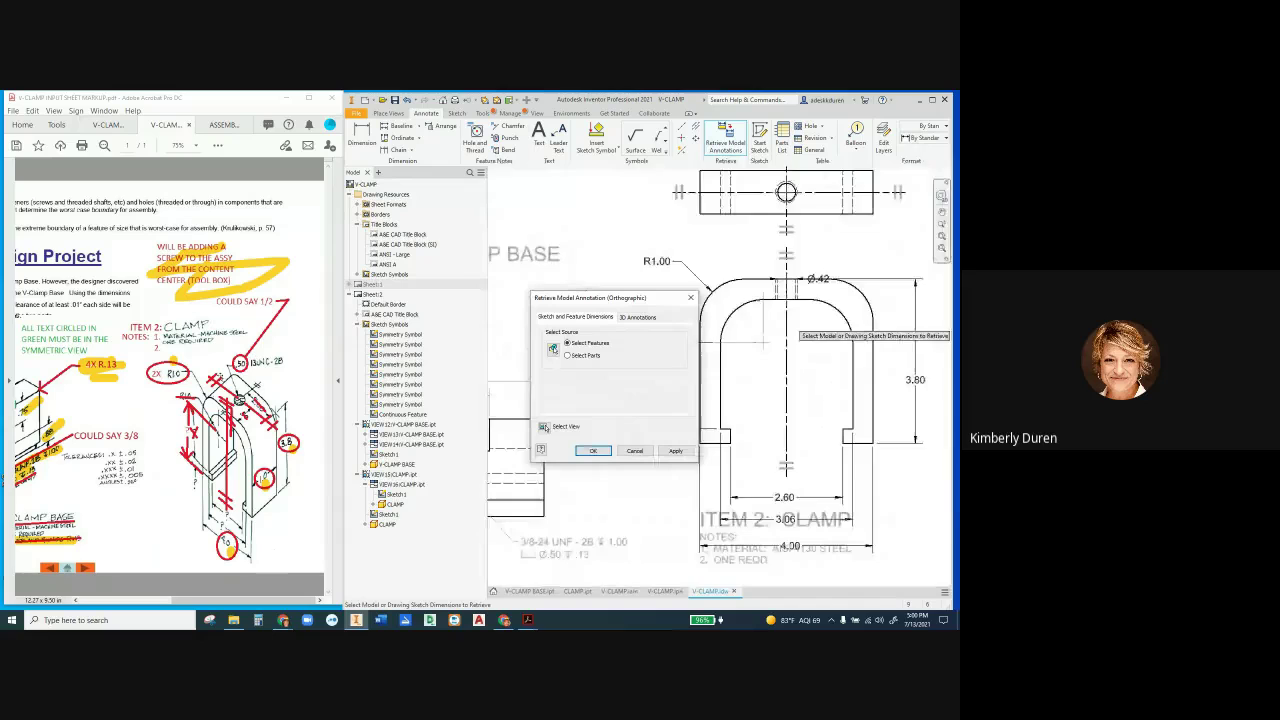
scroll(798, 368, "up", 2)
left_click(912, 352)
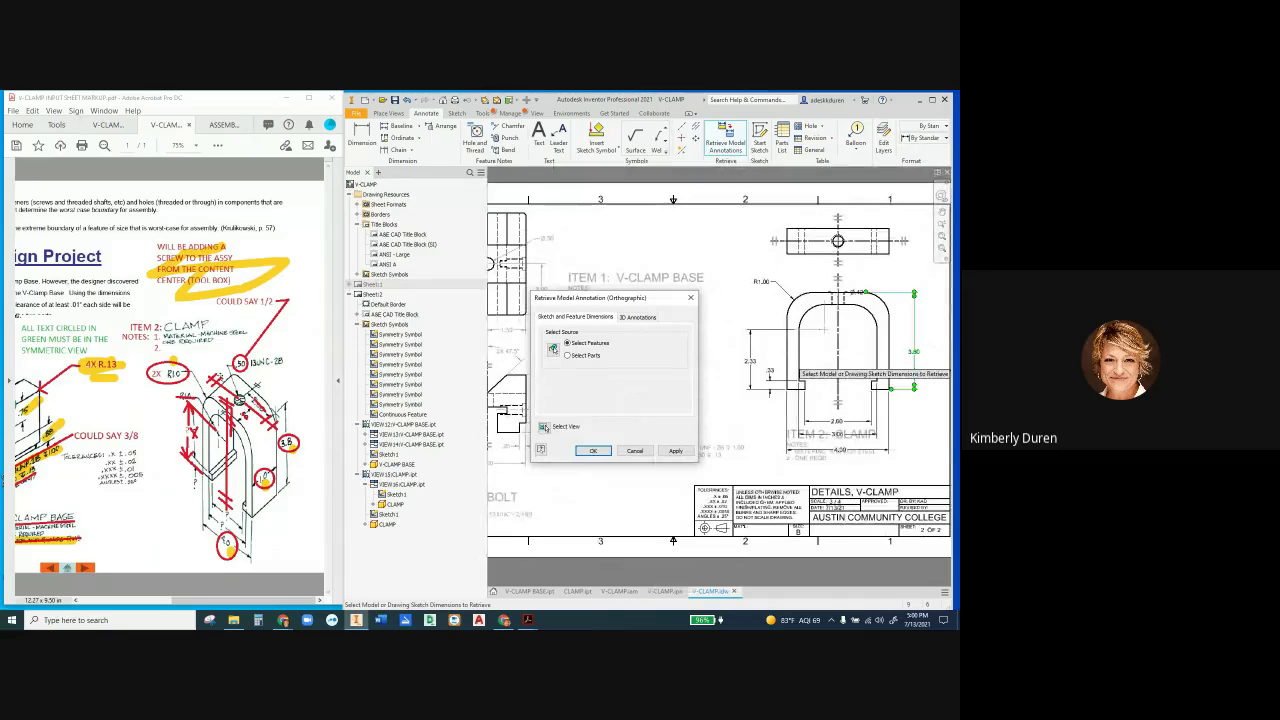
left_click(836, 422)
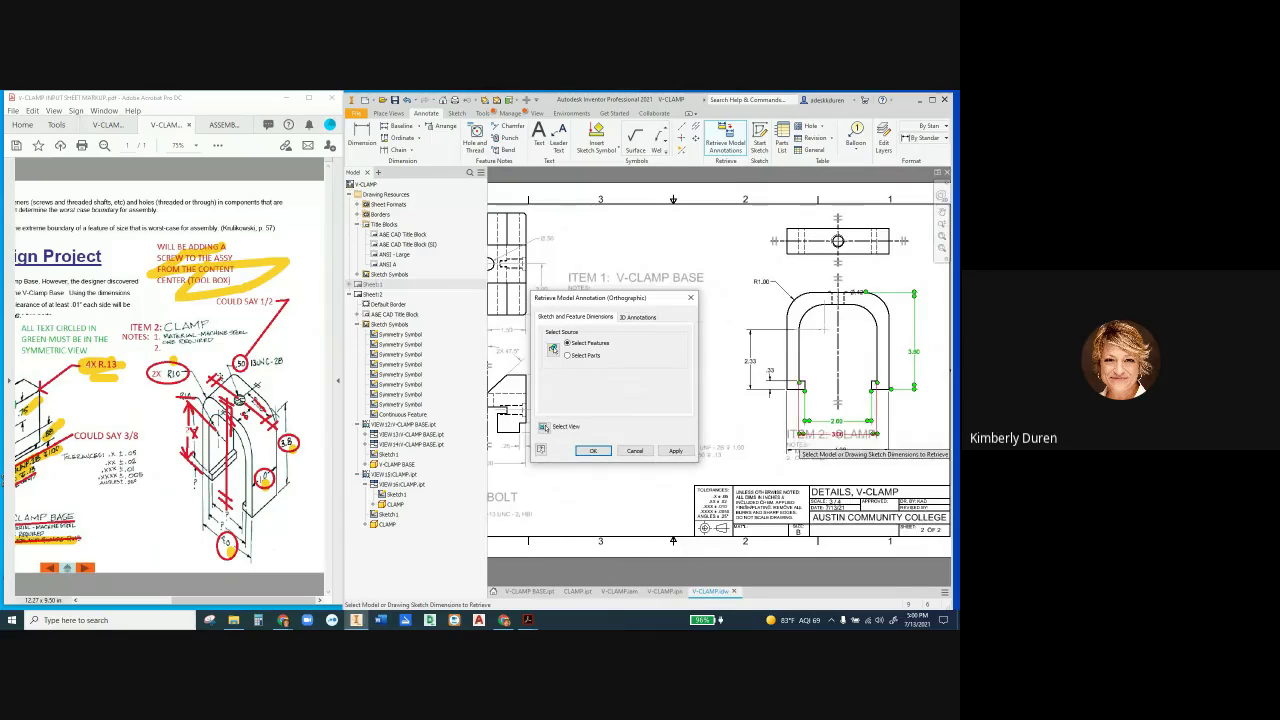
left_click(836, 434)
left_click(839, 449)
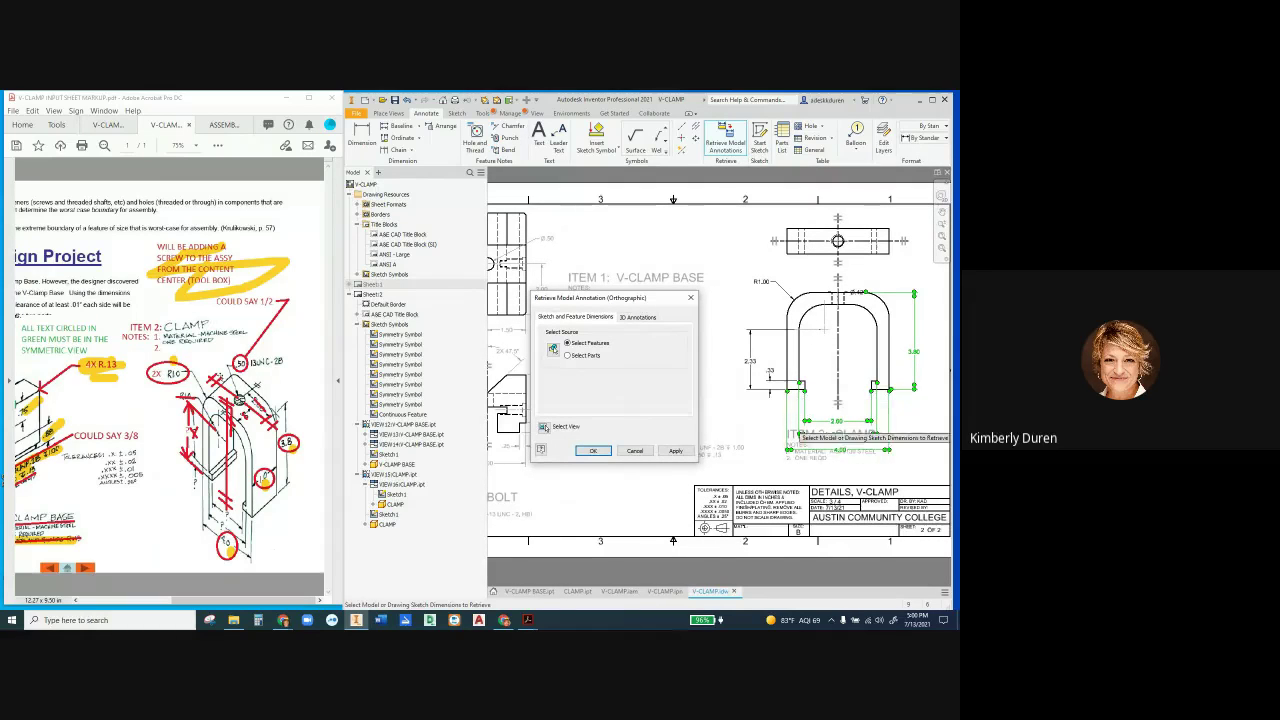
Step: Add the .33, 2.33 and R1.00 dimensions to the selection and apply the retrieval to the clamp's front view
scroll(798, 420, "up", 1)
scroll(797, 455, "down", 3)
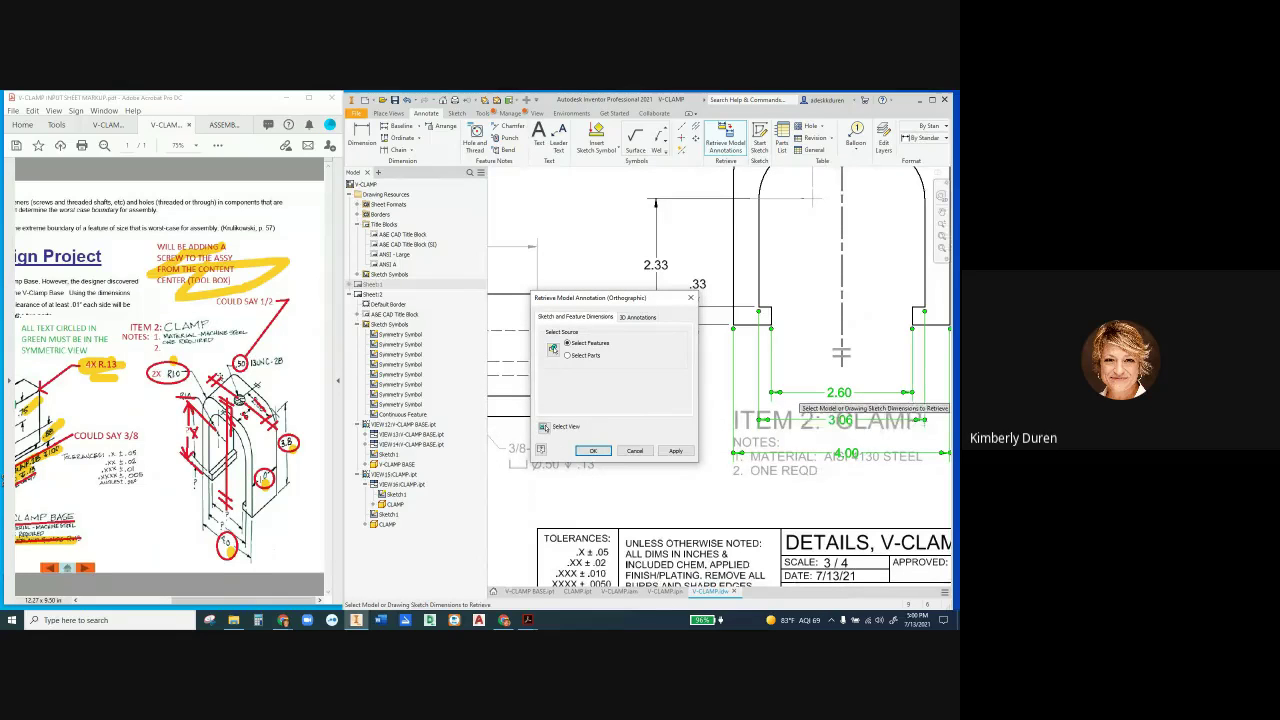
scroll(797, 406, "up", 2)
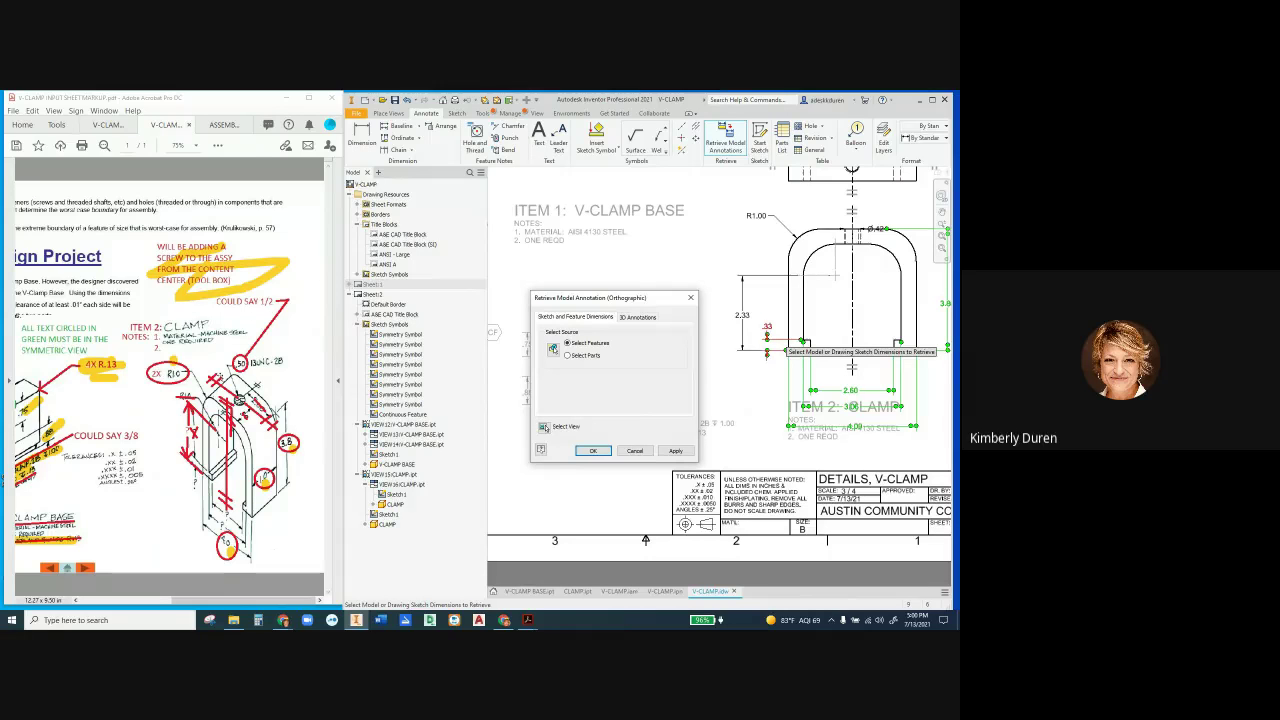
left_click(770, 333)
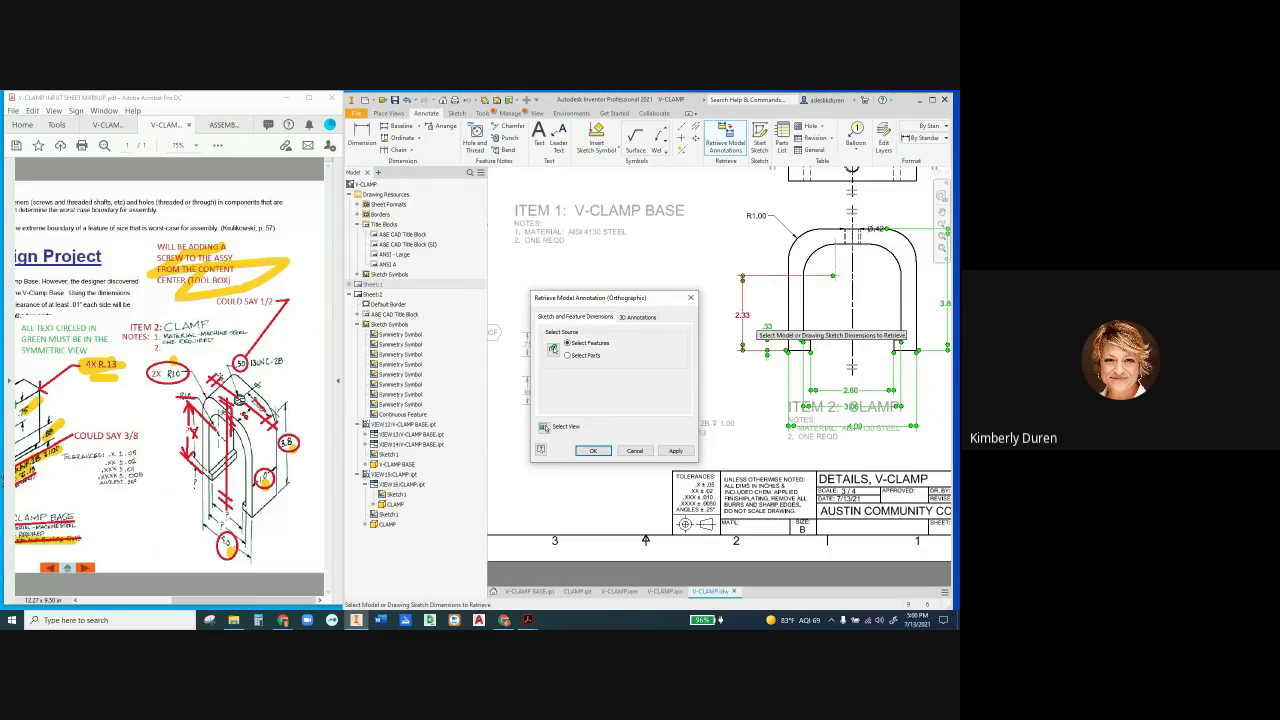
left_click(742, 315)
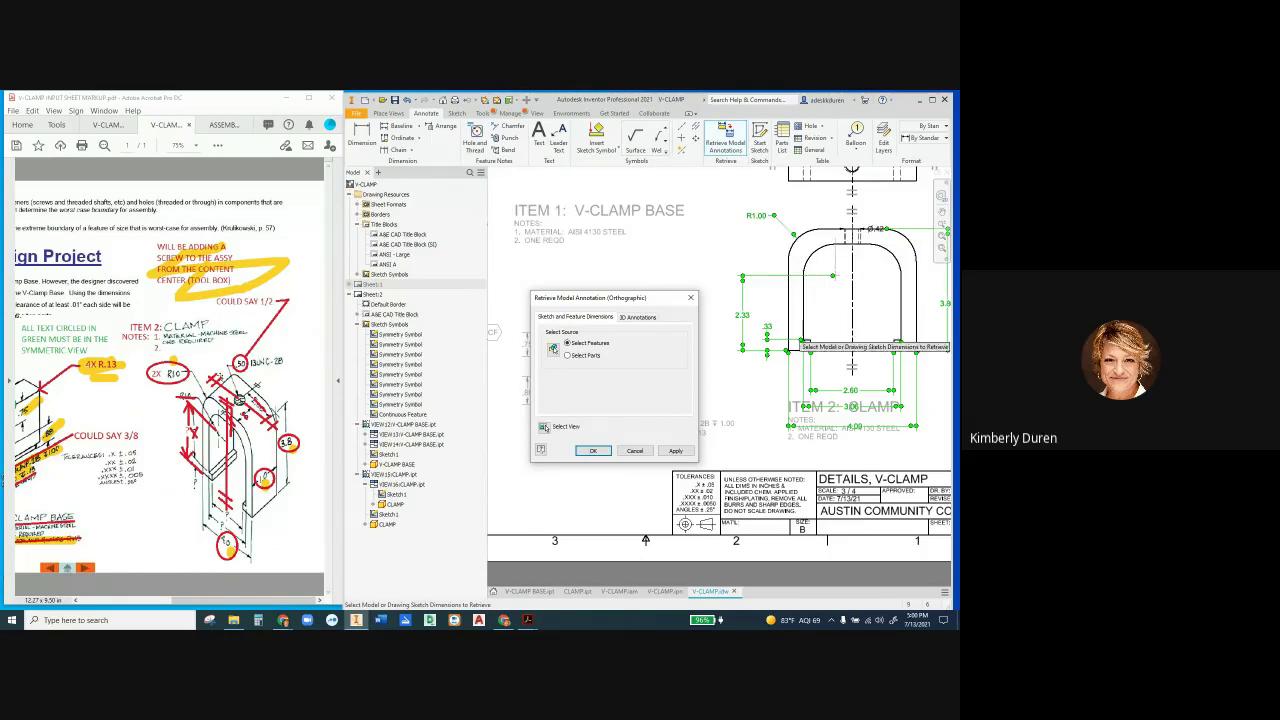
scroll(766, 326, "up", 2)
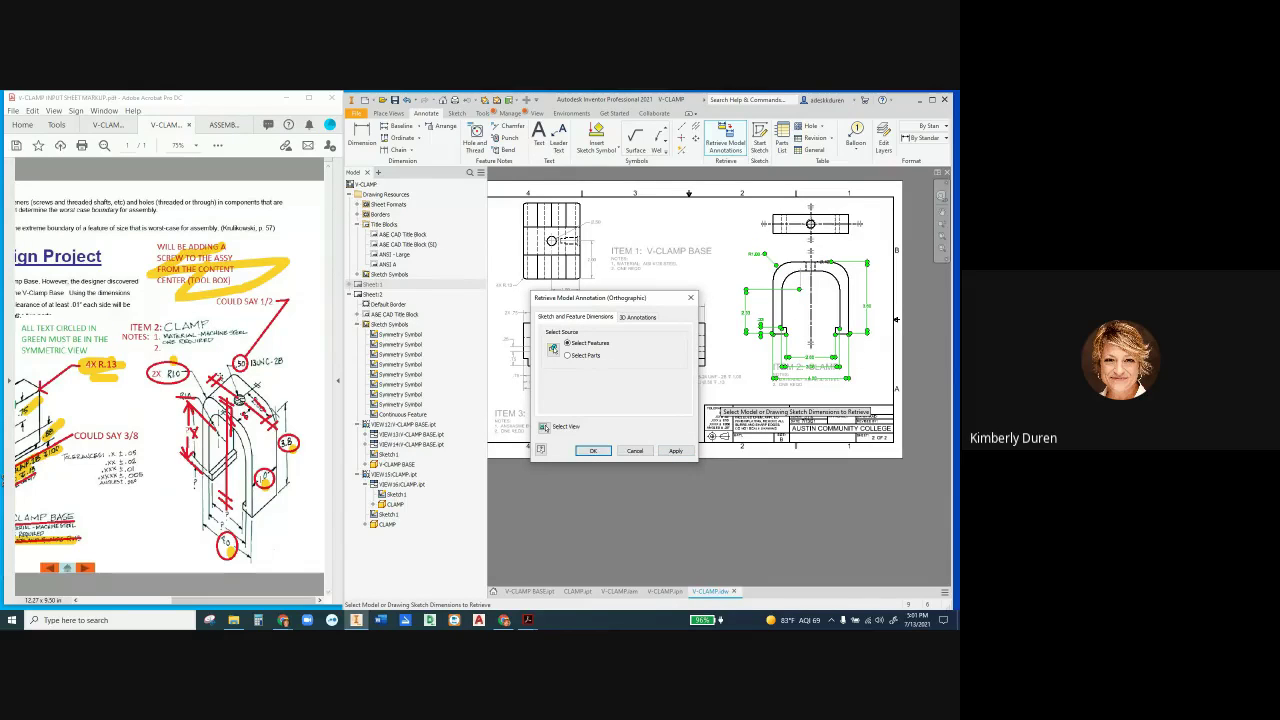
left_click(676, 450)
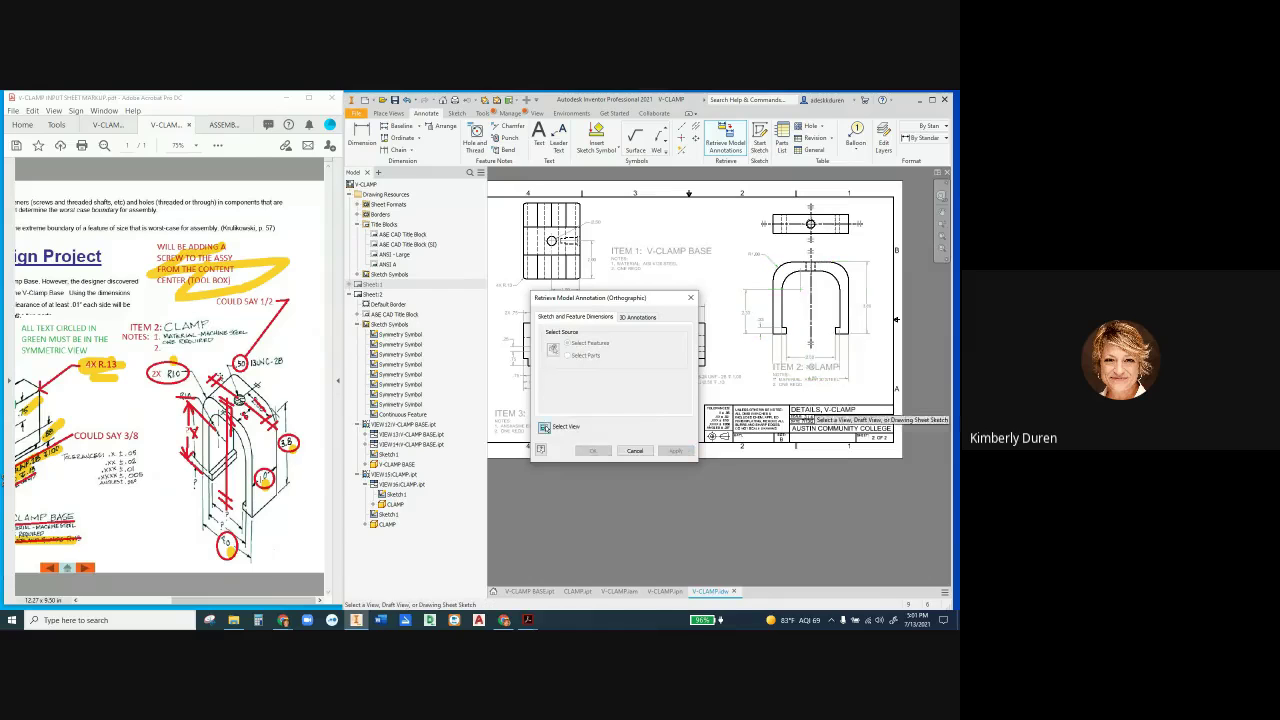
Step: Retrieve the 1.00 depth dimension into the clamp's upper view and highlight the corresponding dimension on the PDF markup
left_click(809, 246)
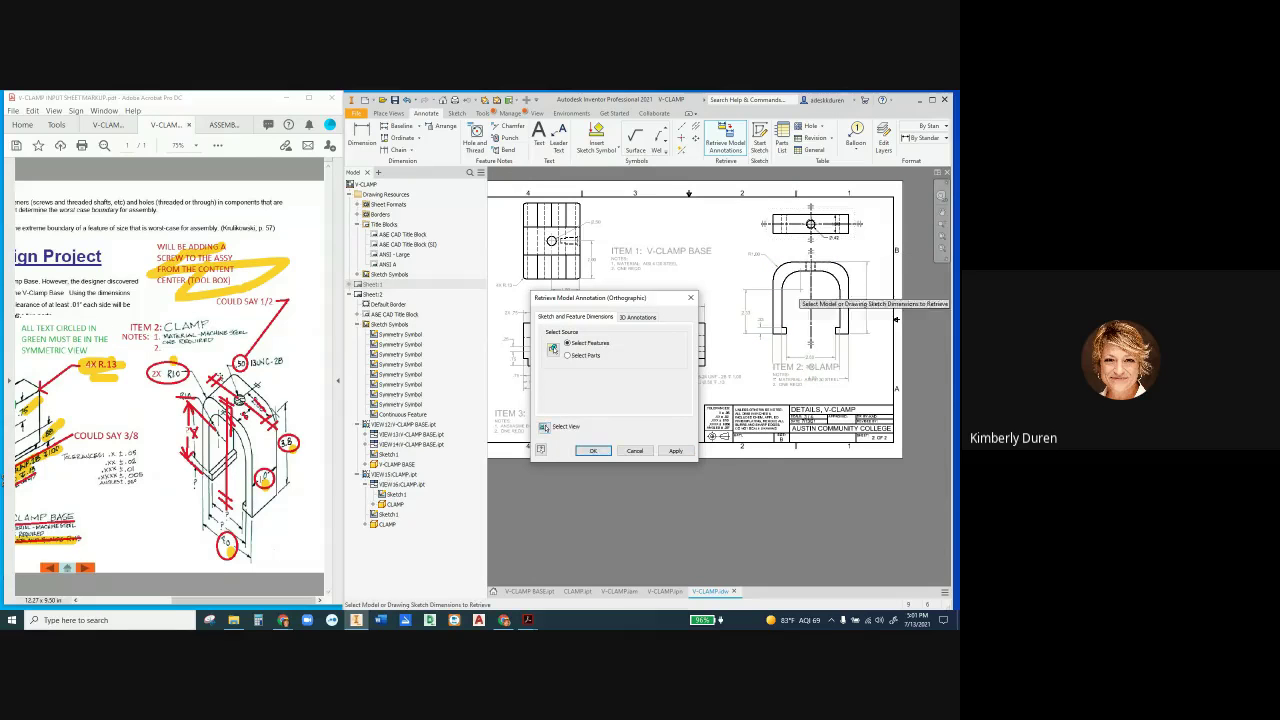
scroll(810, 224, "up", 3)
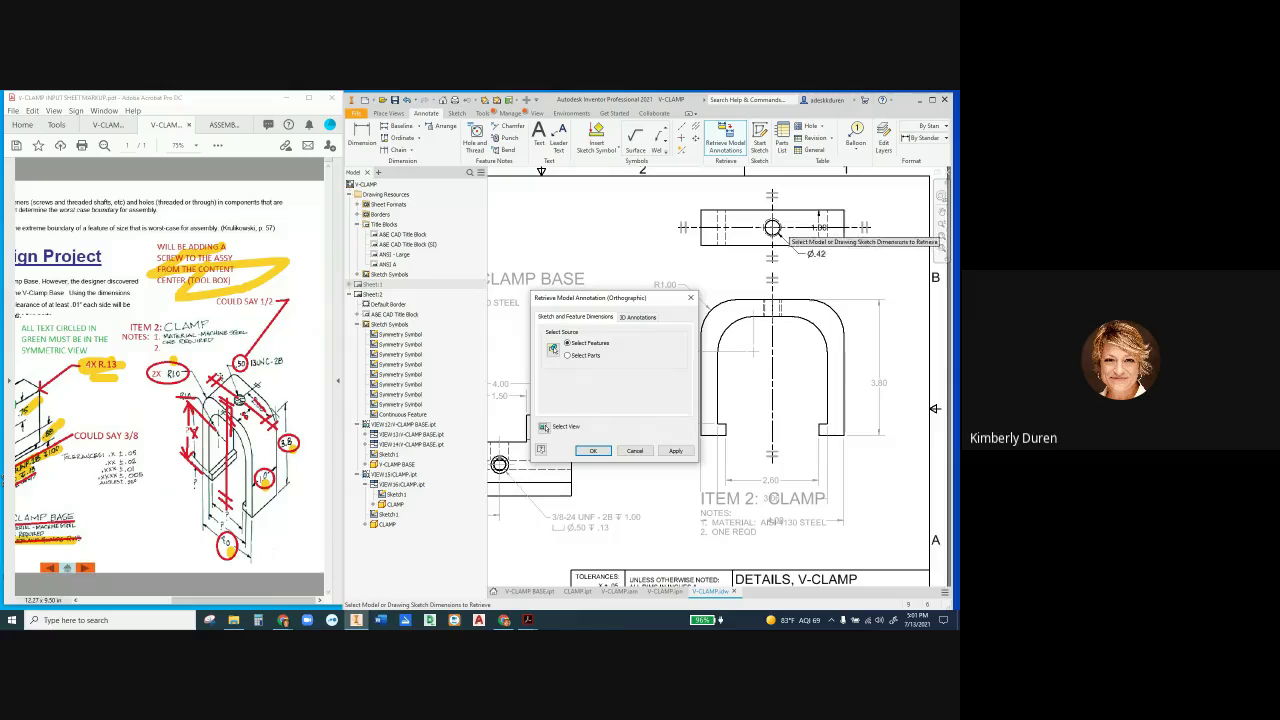
left_click(775, 230)
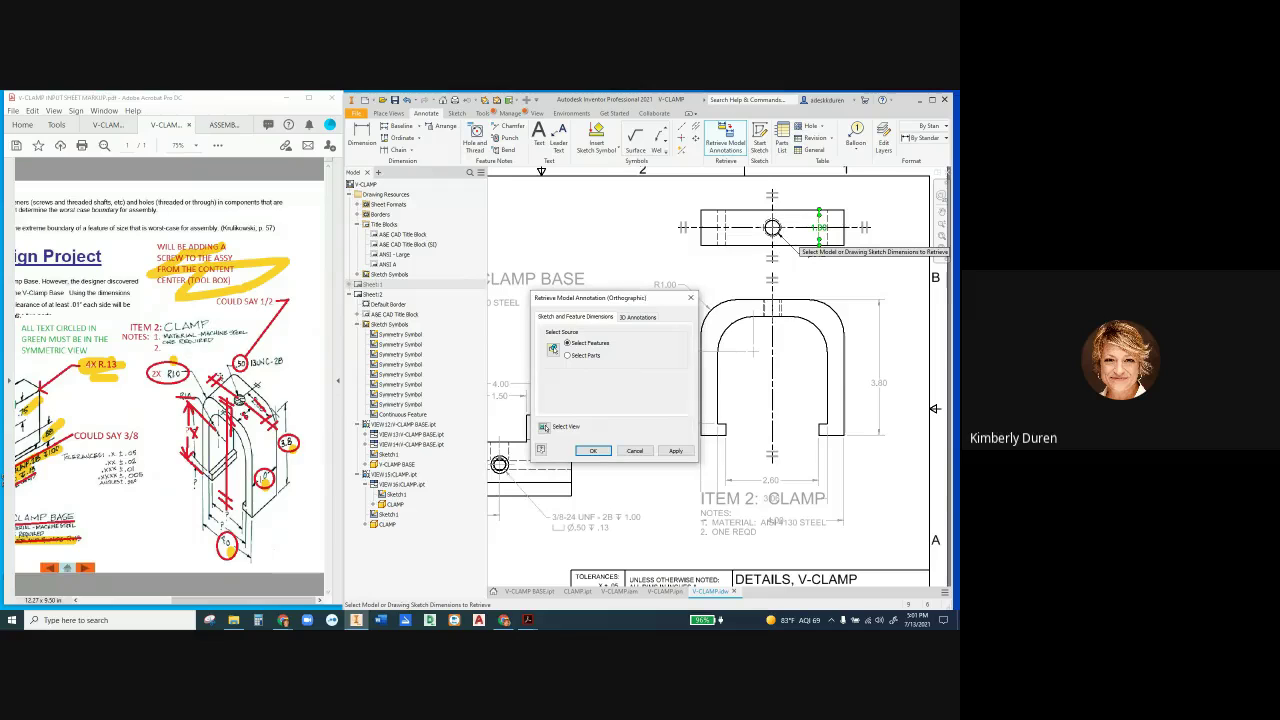
left_click(818, 230)
left_click(246, 413)
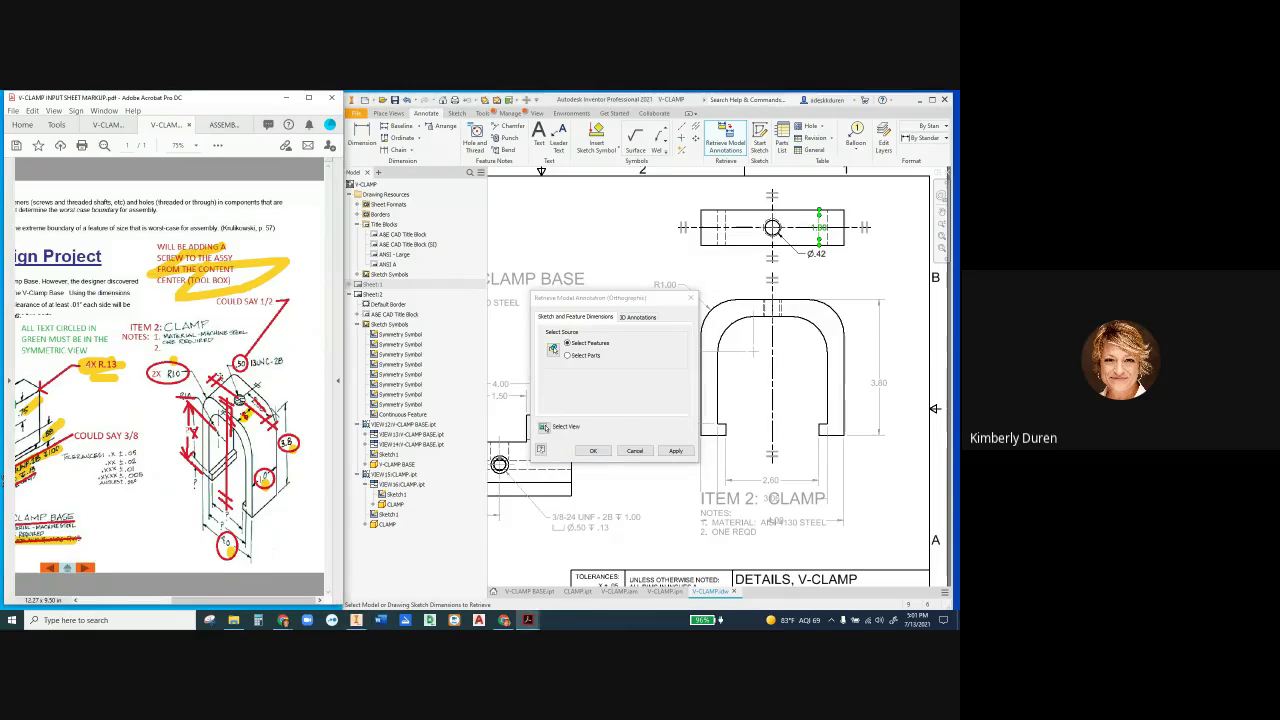
left_click_drag(250, 404, 273, 420)
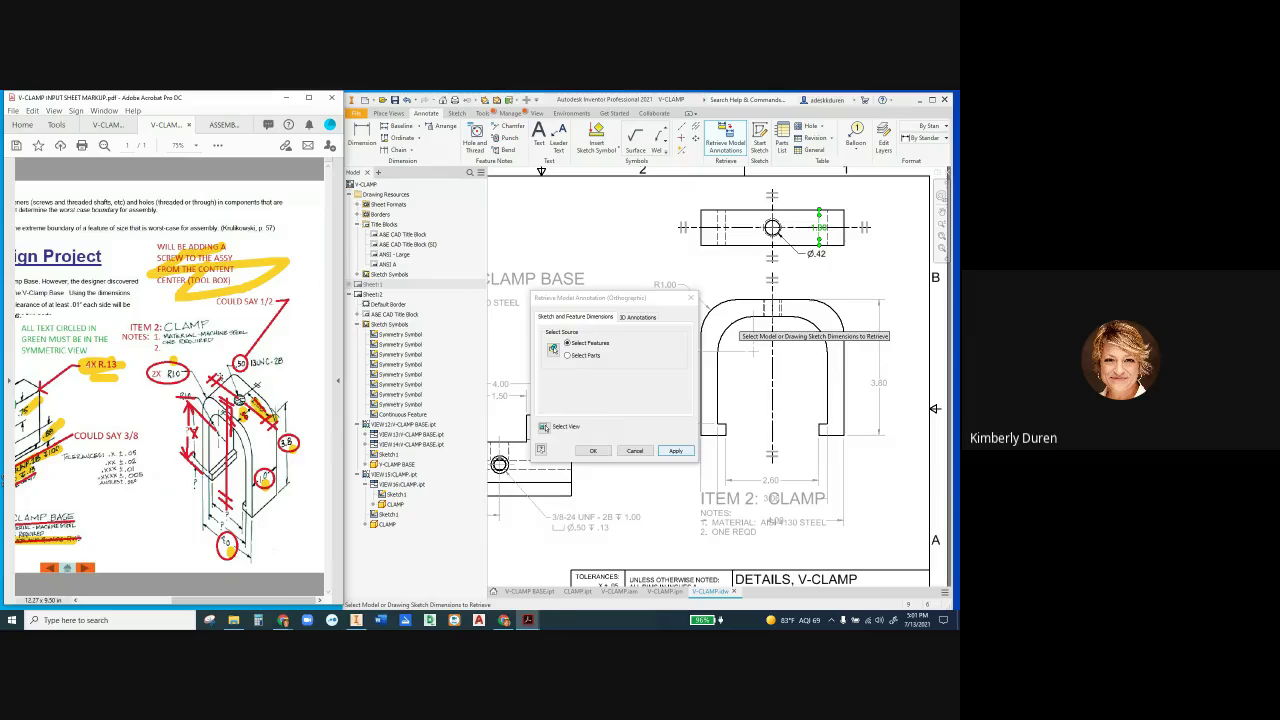
left_click(676, 450)
left_click(635, 450)
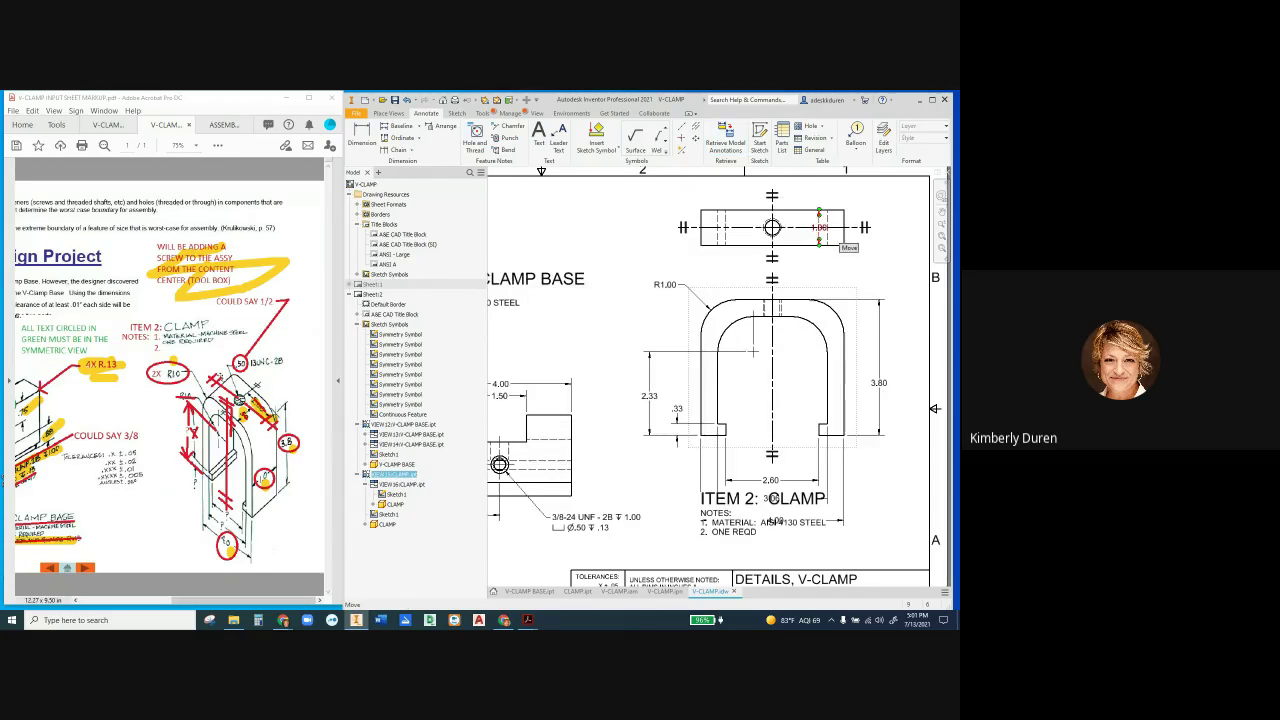
Step: Move the 1.00 depth dimension outside the right end of the clamp's upper view and re-anchor its lower extension line at the outer corner
scroll(752, 350, "up", 2)
scroll(745, 365, "down", 1)
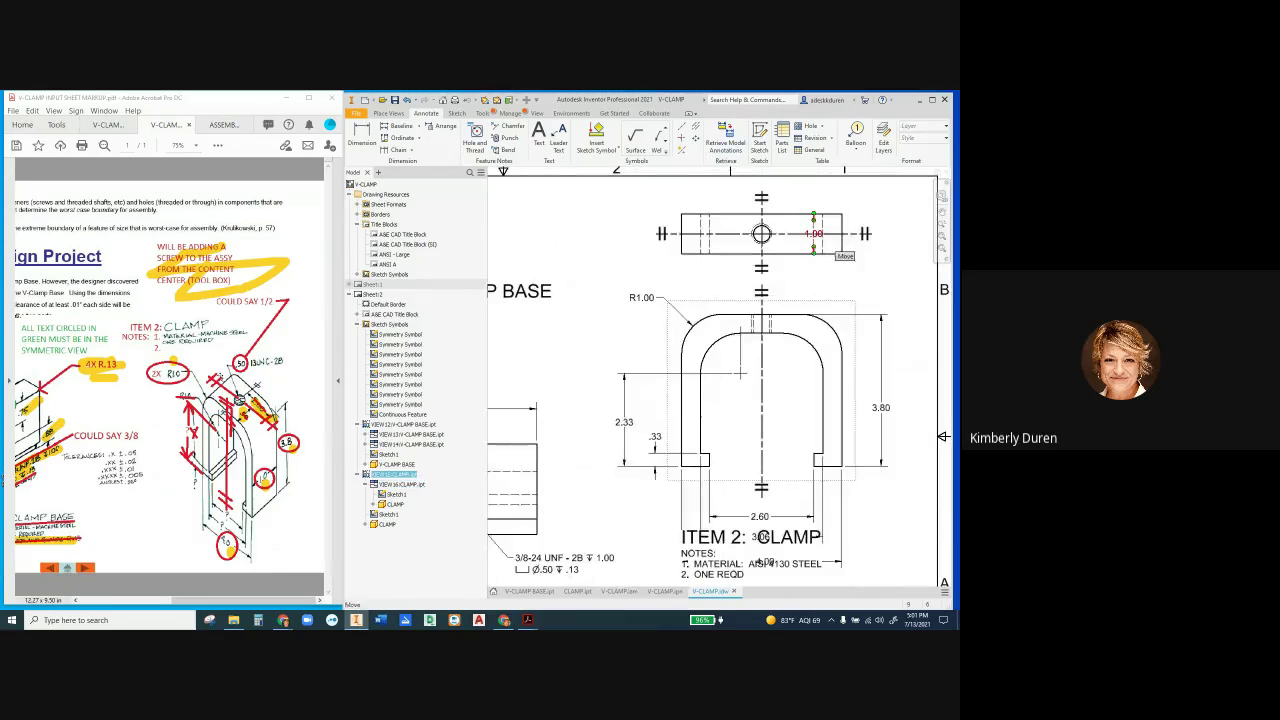
left_click_drag(816, 238, 890, 236)
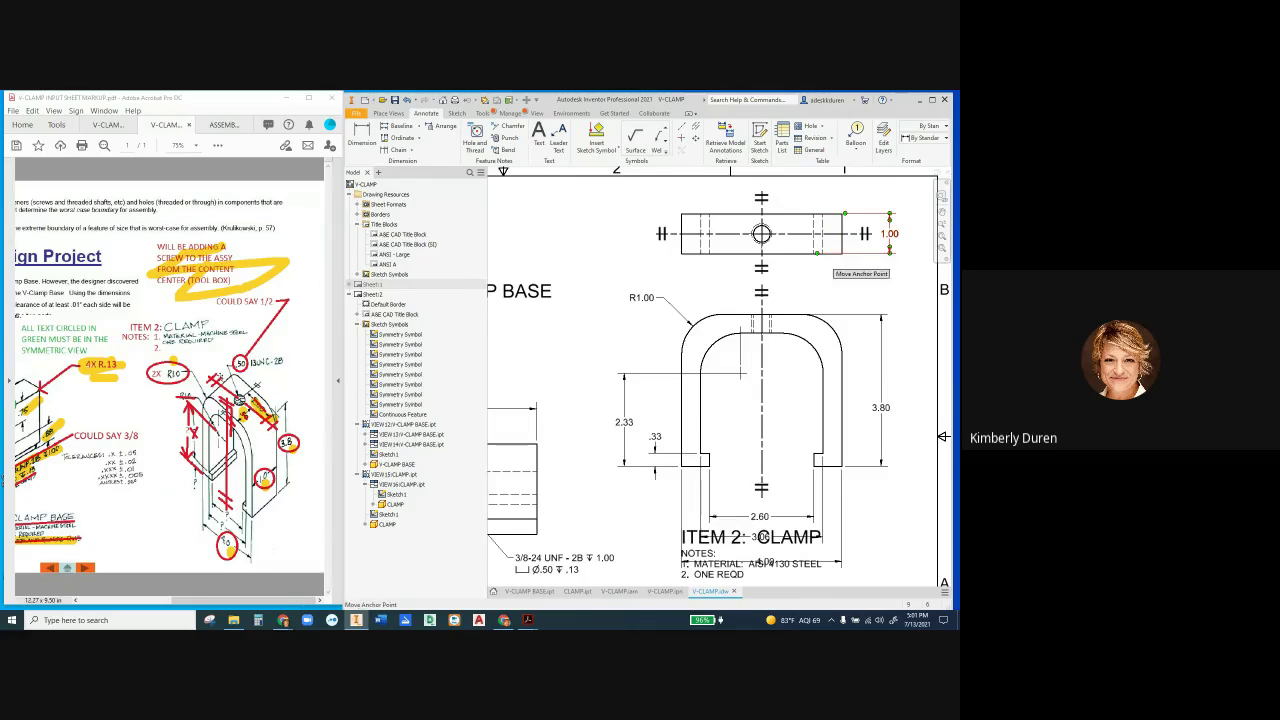
left_click_drag(817, 253, 843, 253)
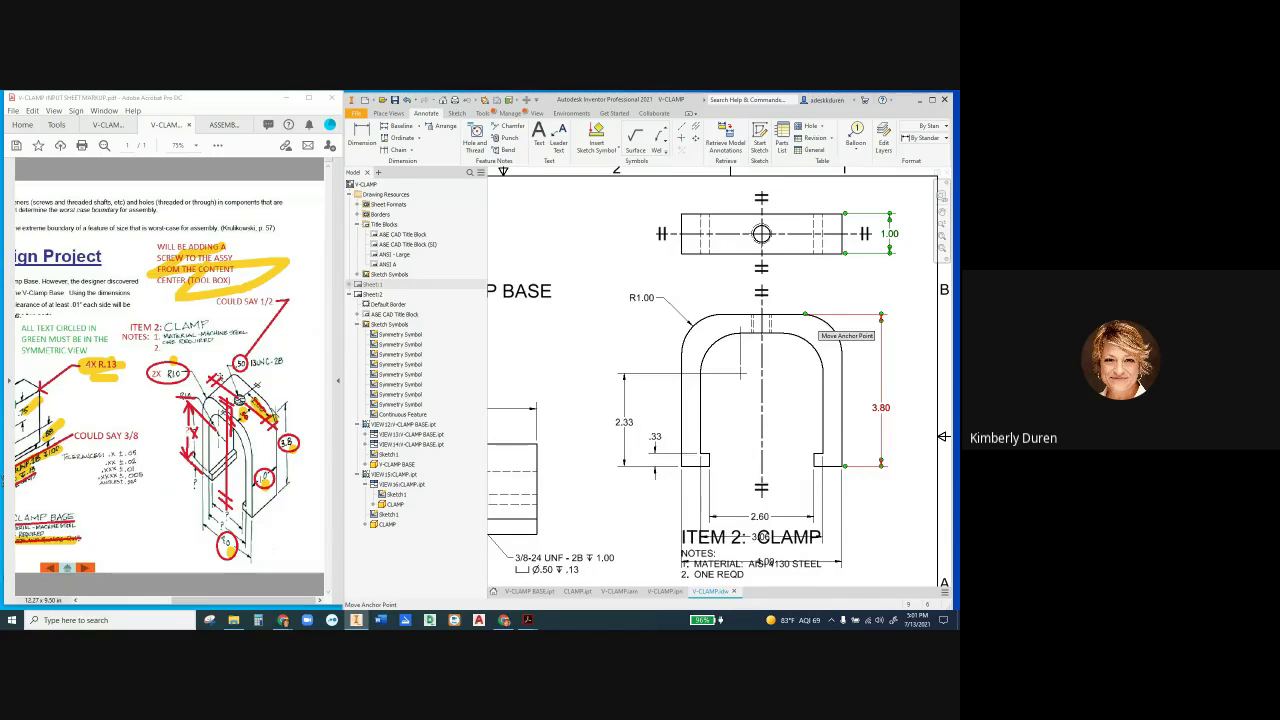
Step: Place the 3.06 width dimension directly beneath the 2.60 dimension, centred below the clamp's front view
scroll(804, 314, "up", 3)
scroll(804, 314, "down", 8)
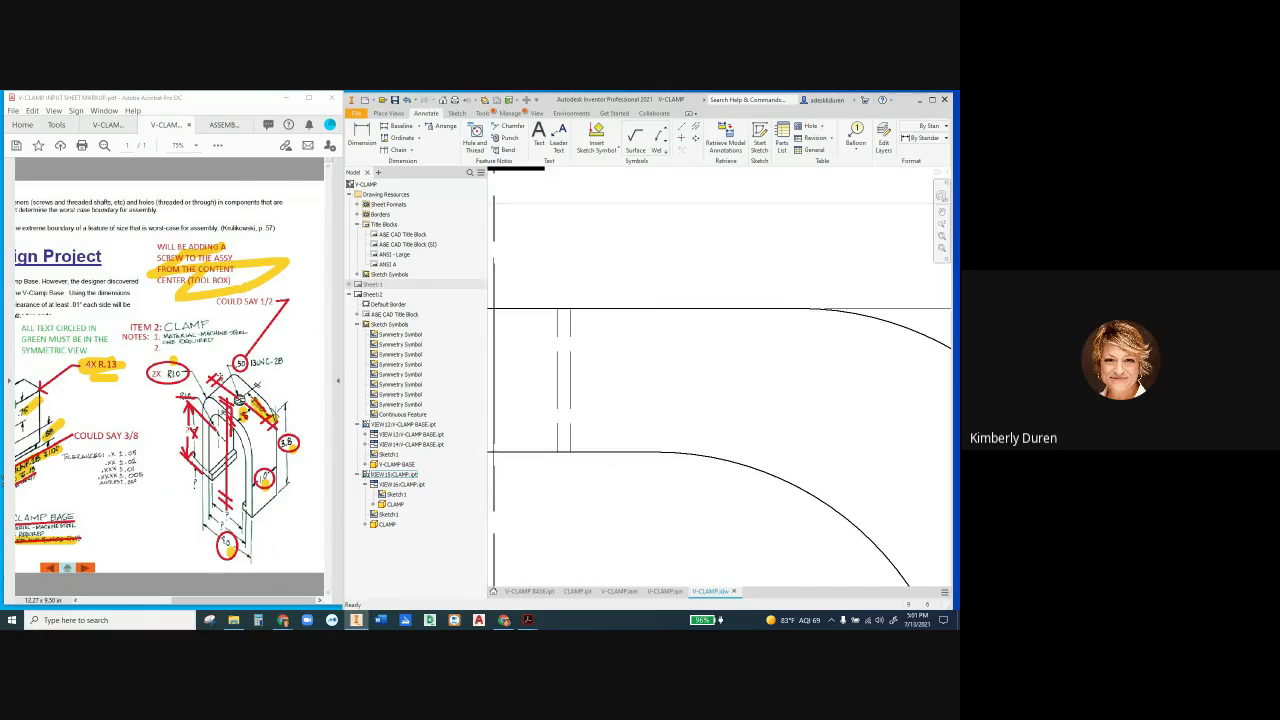
scroll(768, 396, "up", 5)
scroll(768, 396, "up", 1)
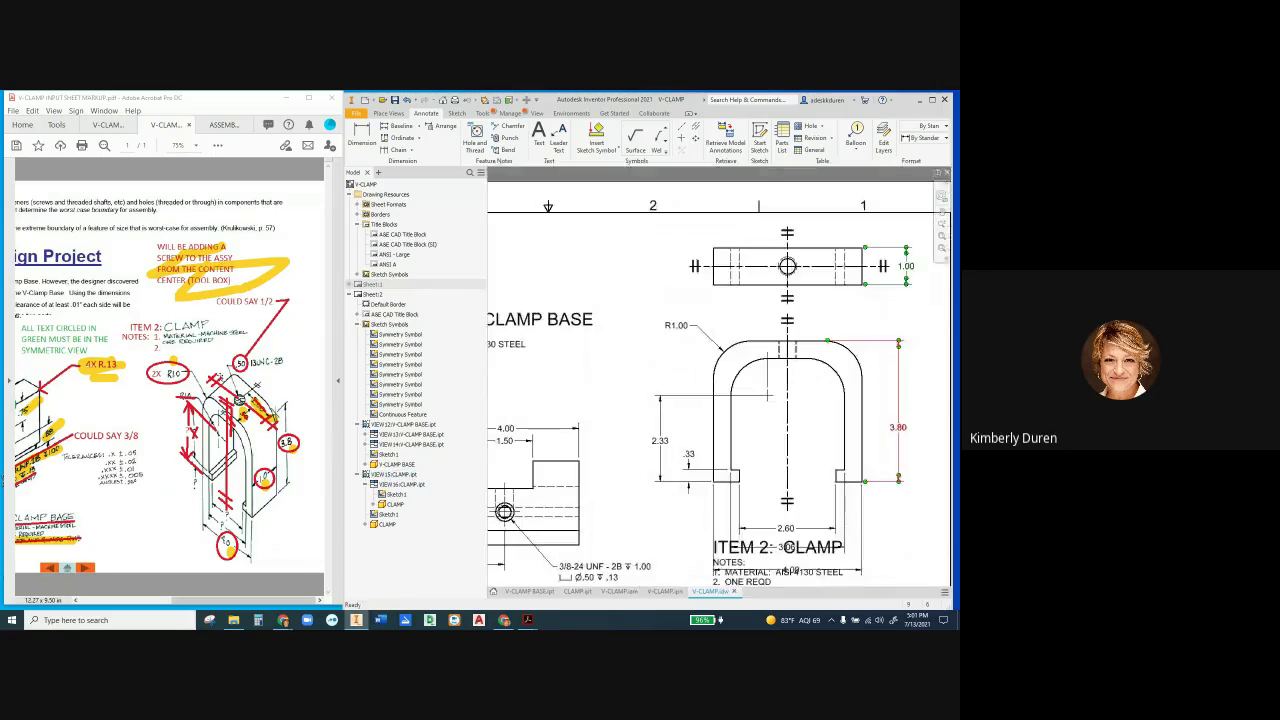
mouse_move(800, 528)
left_mouse_down()
mouse_move(800, 516)
mouse_move(789, 528)
left_mouse_up()
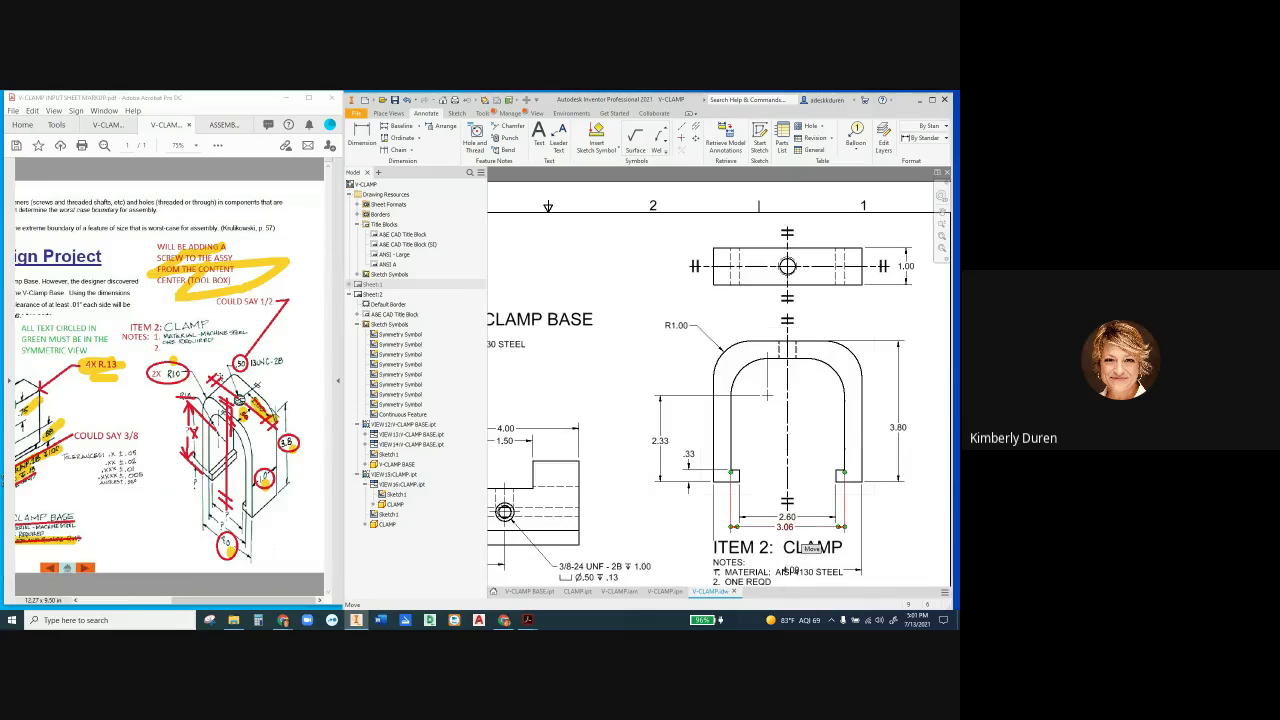
Step: Move the ITEM 2: CLAMP note block lower to clear the width dimensions under the front view
scroll(780, 428, "down", 2)
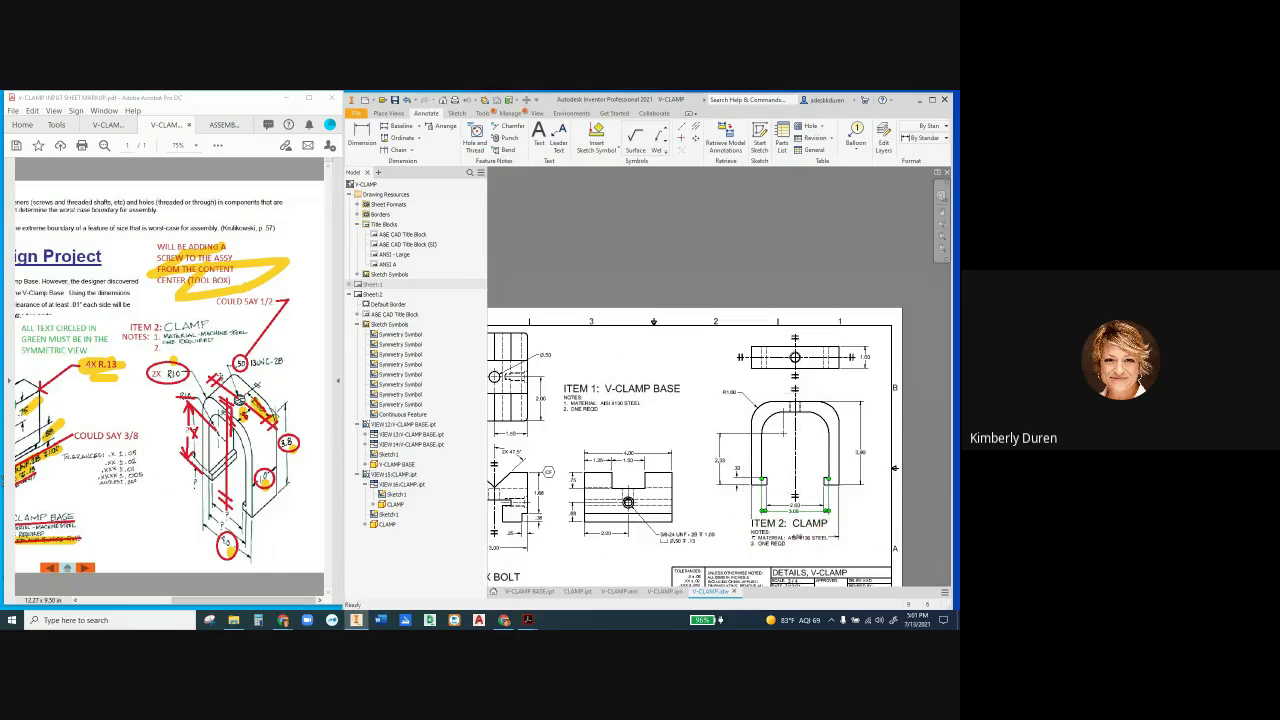
left_click(788, 521)
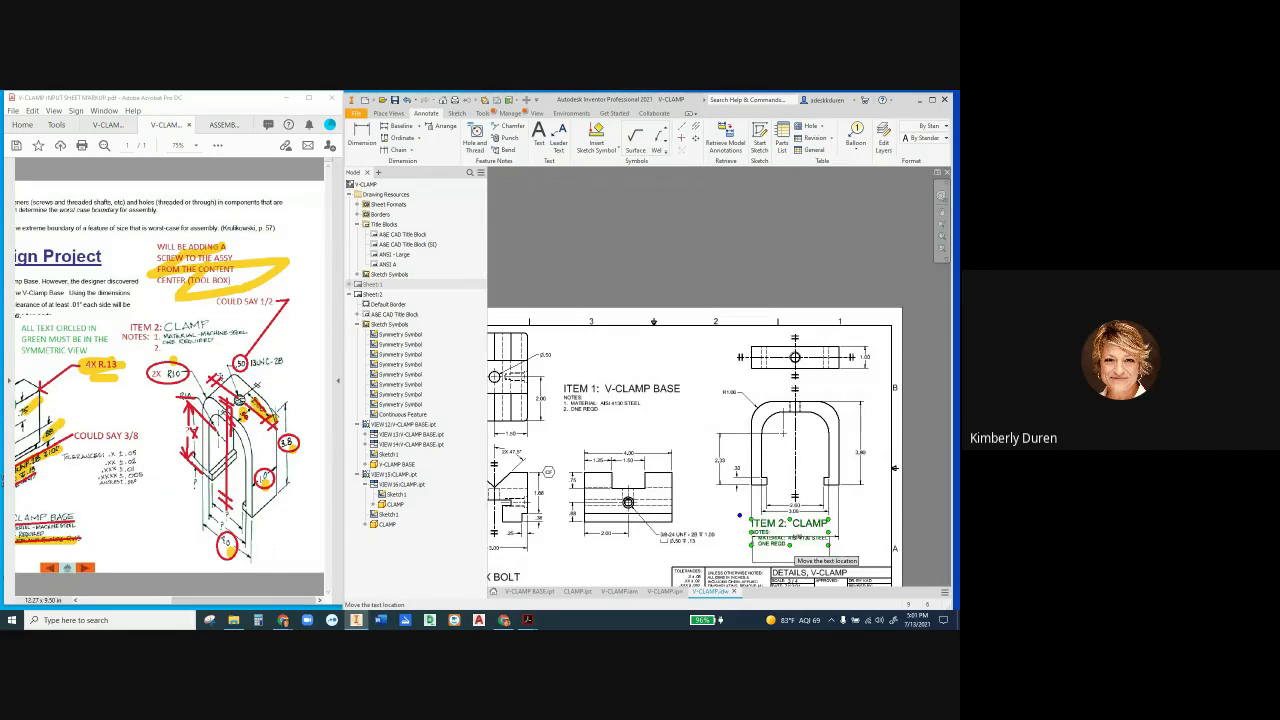
left_click_drag(788, 521, 790, 538)
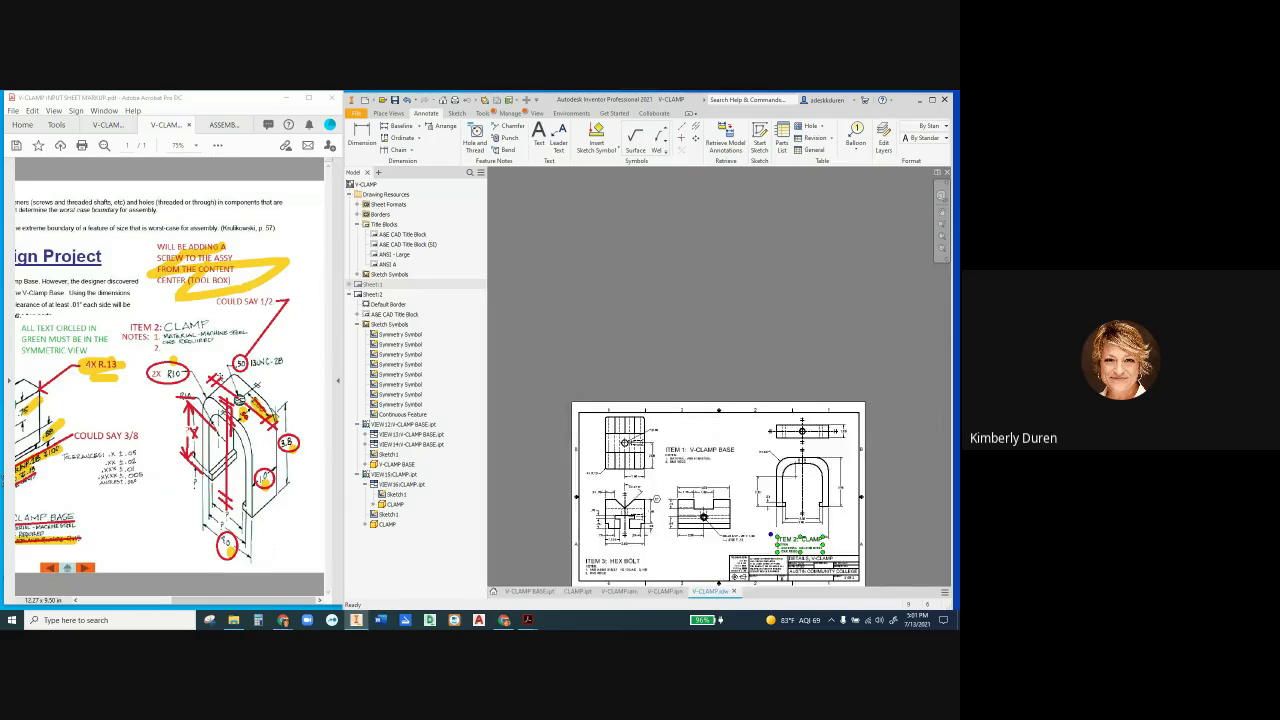
Step: Stack the 4.00 overall width dimension under the 3.06 dimension and adjust the 3.06 dimension to even the spacing
scroll(790, 555, "up", 3)
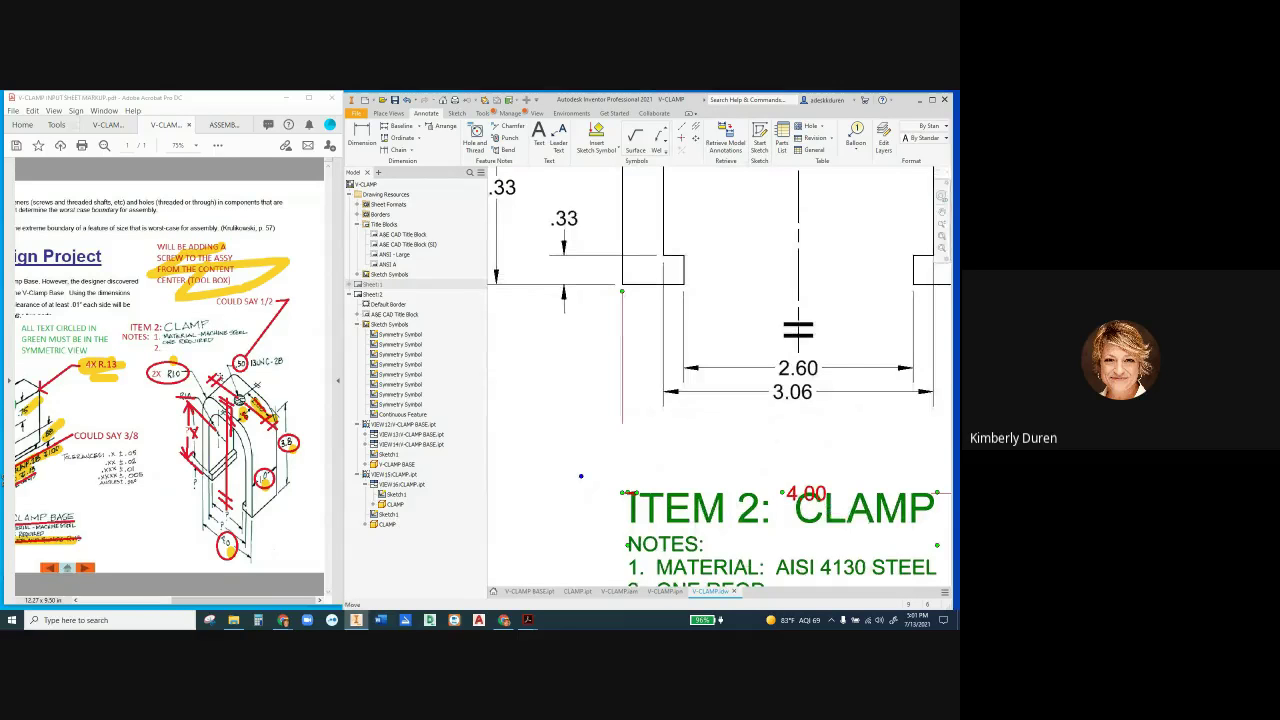
left_click(806, 424)
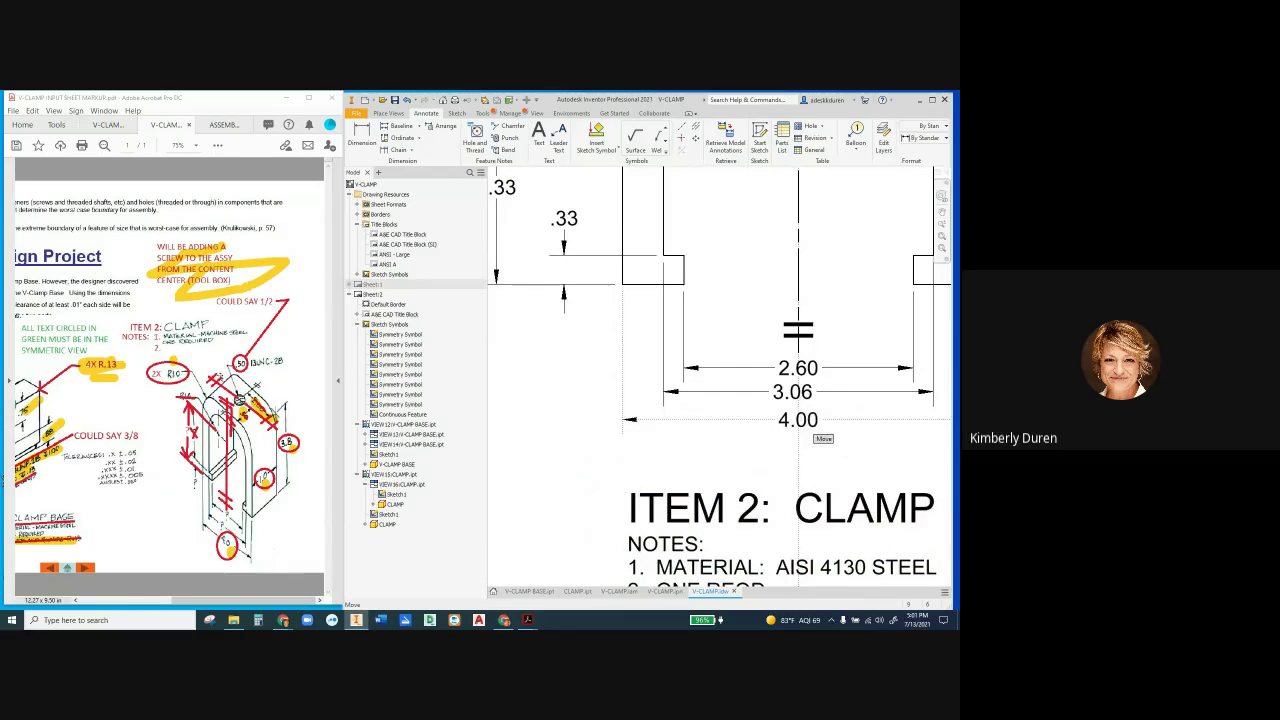
left_click_drag(804, 396, 806, 398)
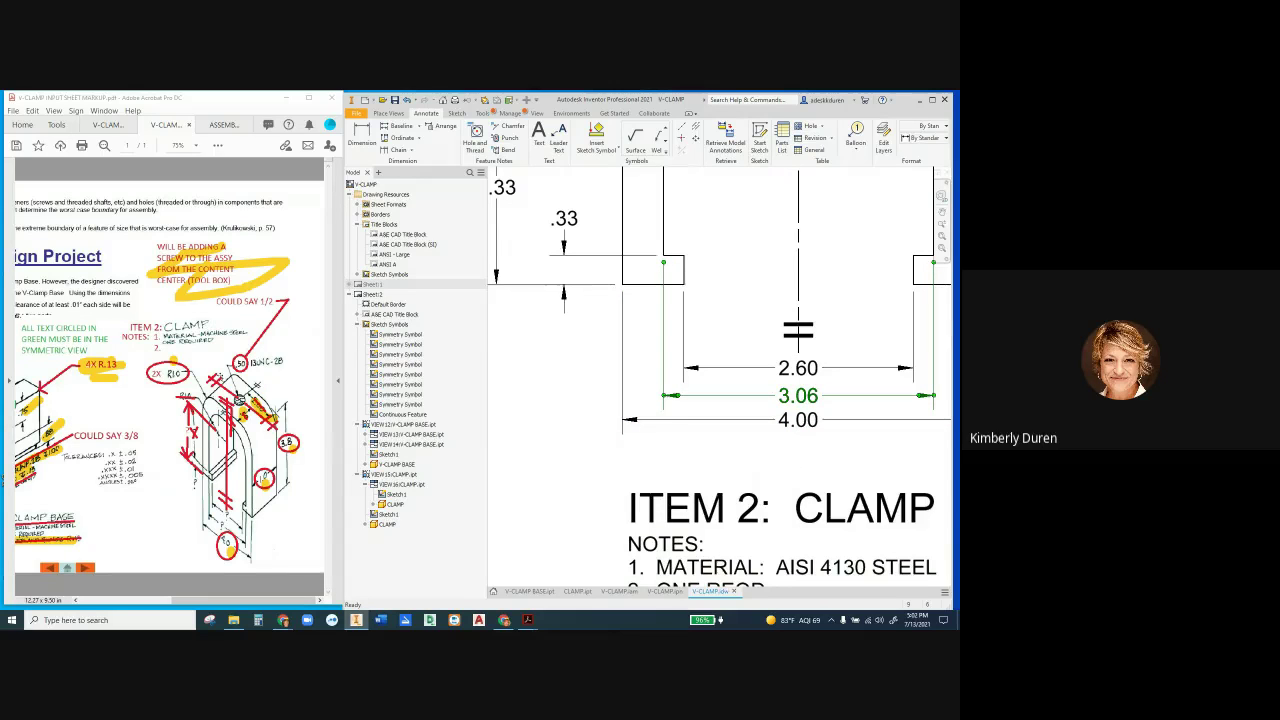
Step: Arrange the width dimensions, 3.80, R1.00, 2.33 and .33 dimensions around the clamp's front view with the Arrange Dimensions command
key("Escape")
scroll(750, 455, "down", 2)
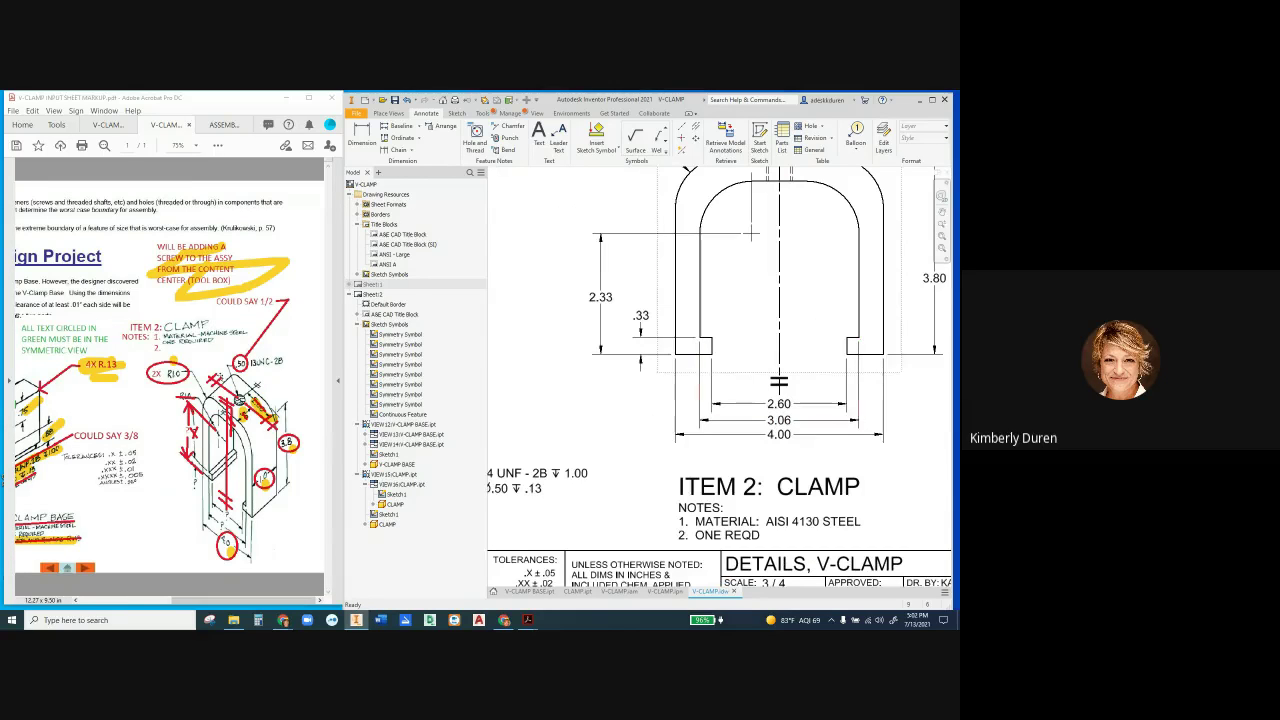
scroll(640, 360, "down", 2)
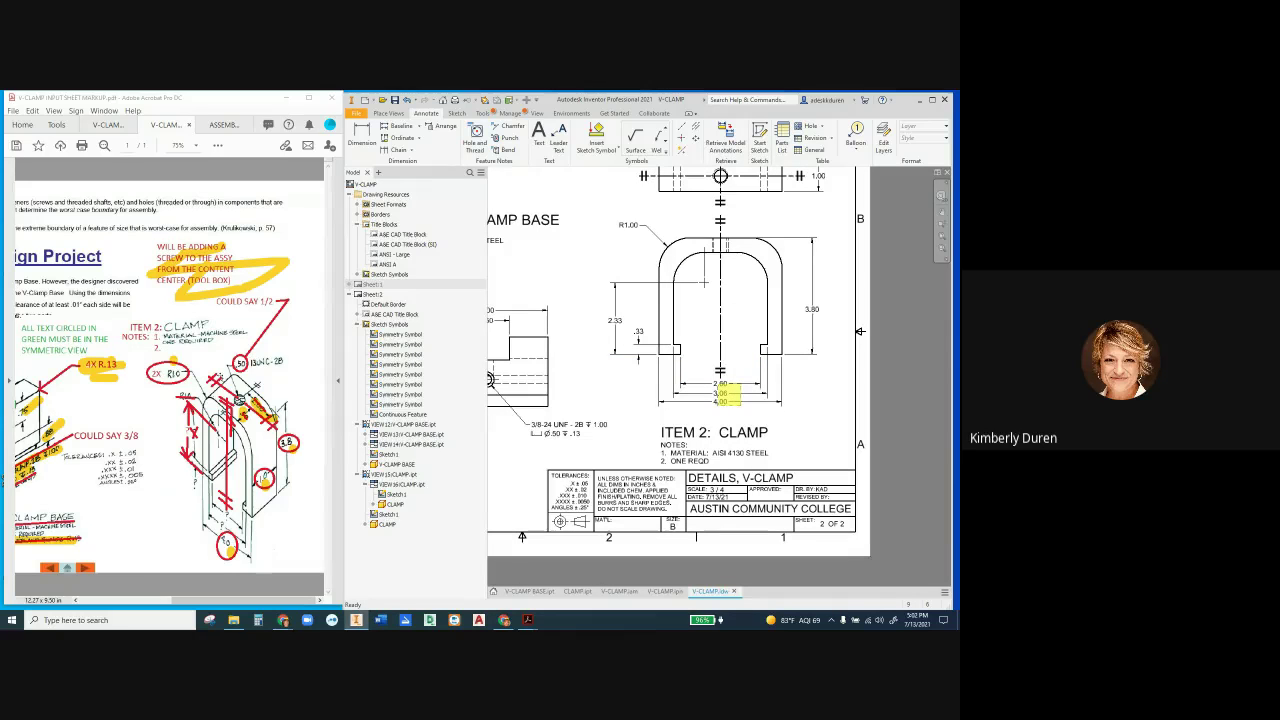
left_click(721, 390)
left_click(813, 325, "ctrl")
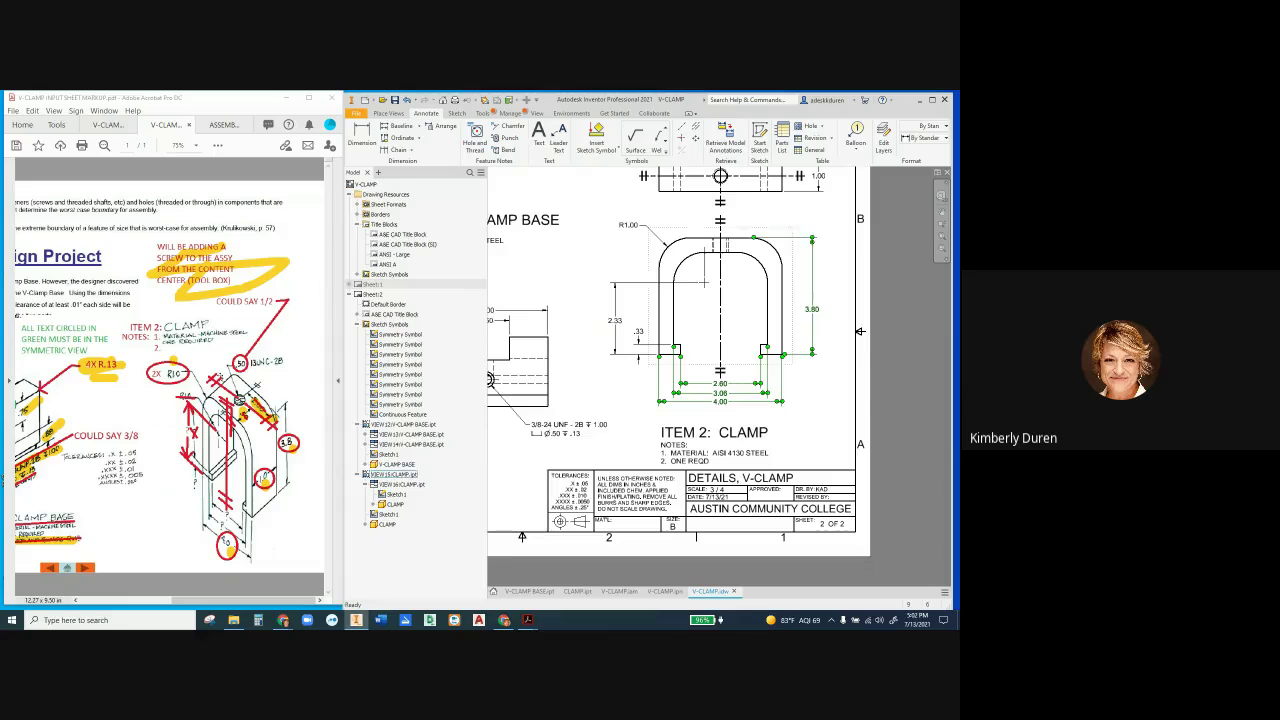
left_click(636, 225, "ctrl")
left_click(616, 320, "ctrl")
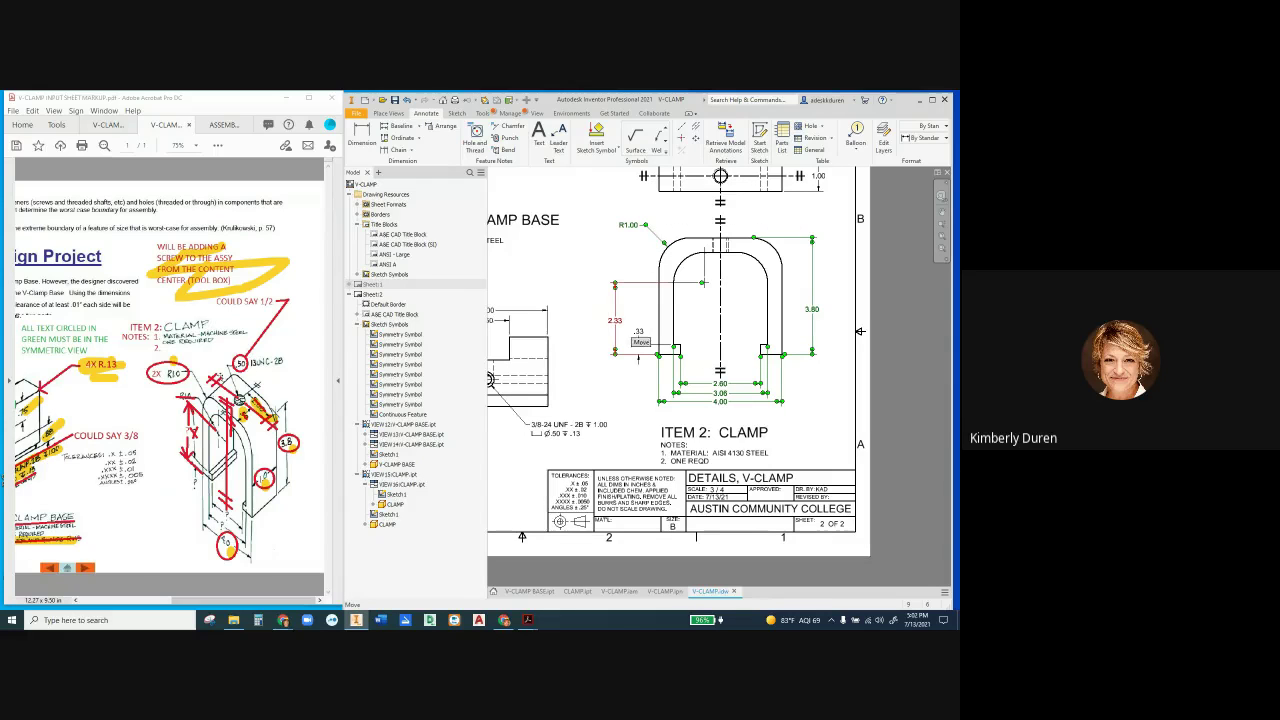
left_click(641, 332, "ctrl")
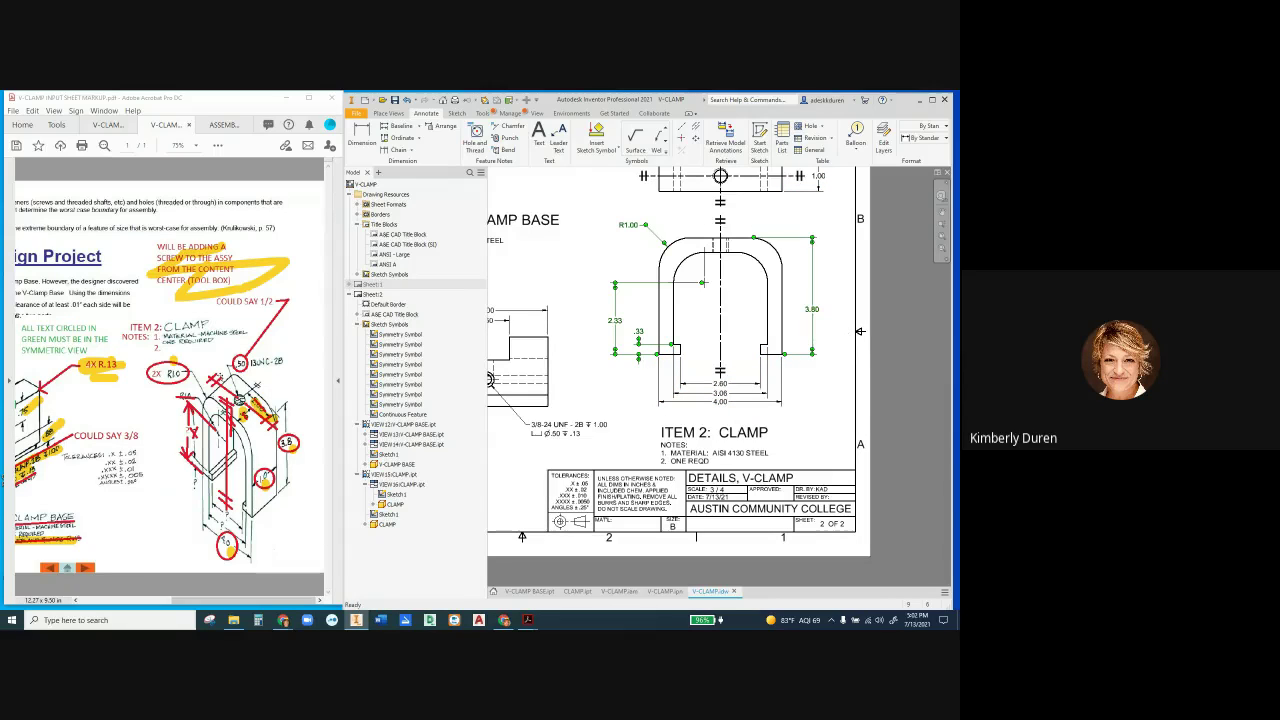
key("Escape")
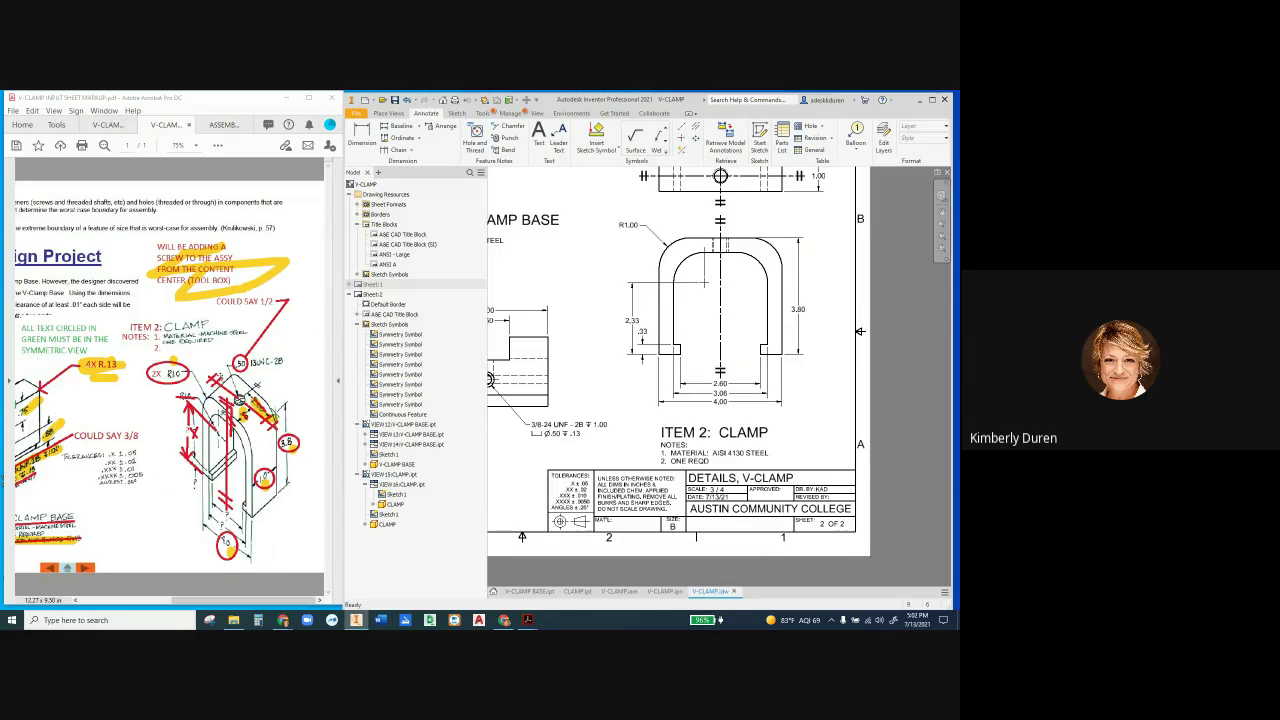
Step: Move the 3.06 width dimension slightly lower to even the spacing between the 2.60 and 4.00 dimensions
left_click(720, 370)
scroll(729, 400, "up", 3)
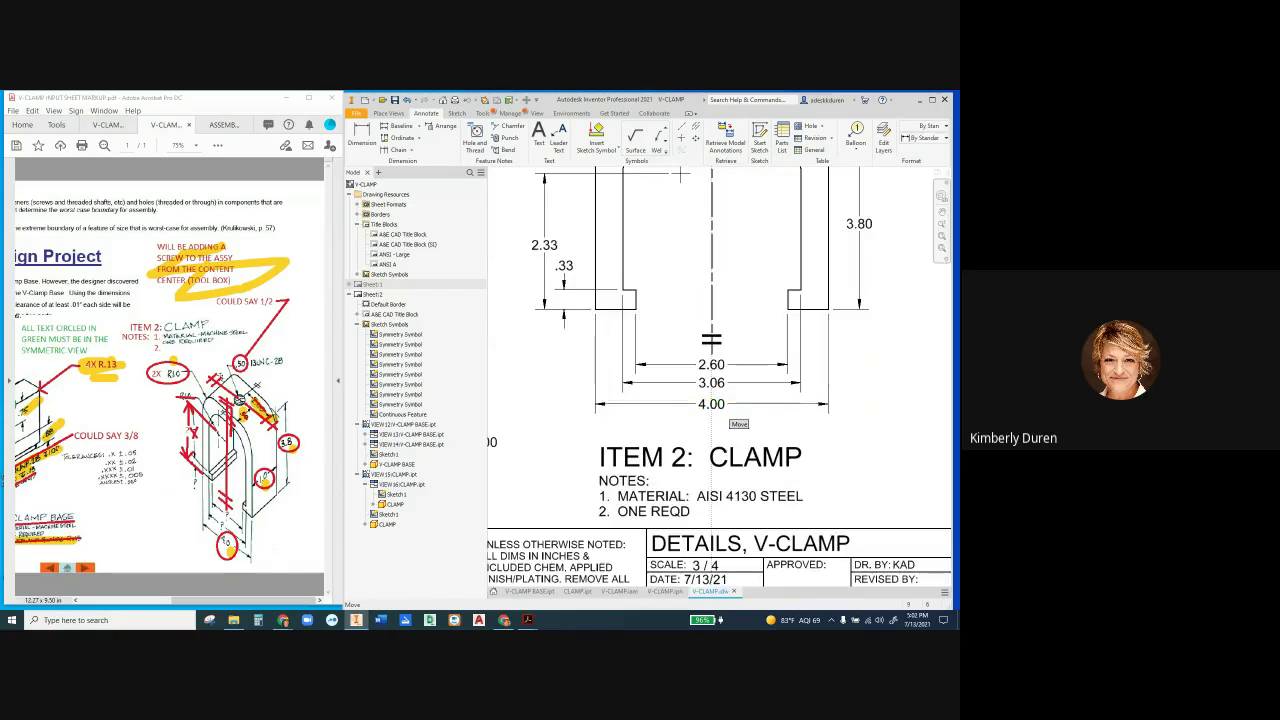
key("Escape")
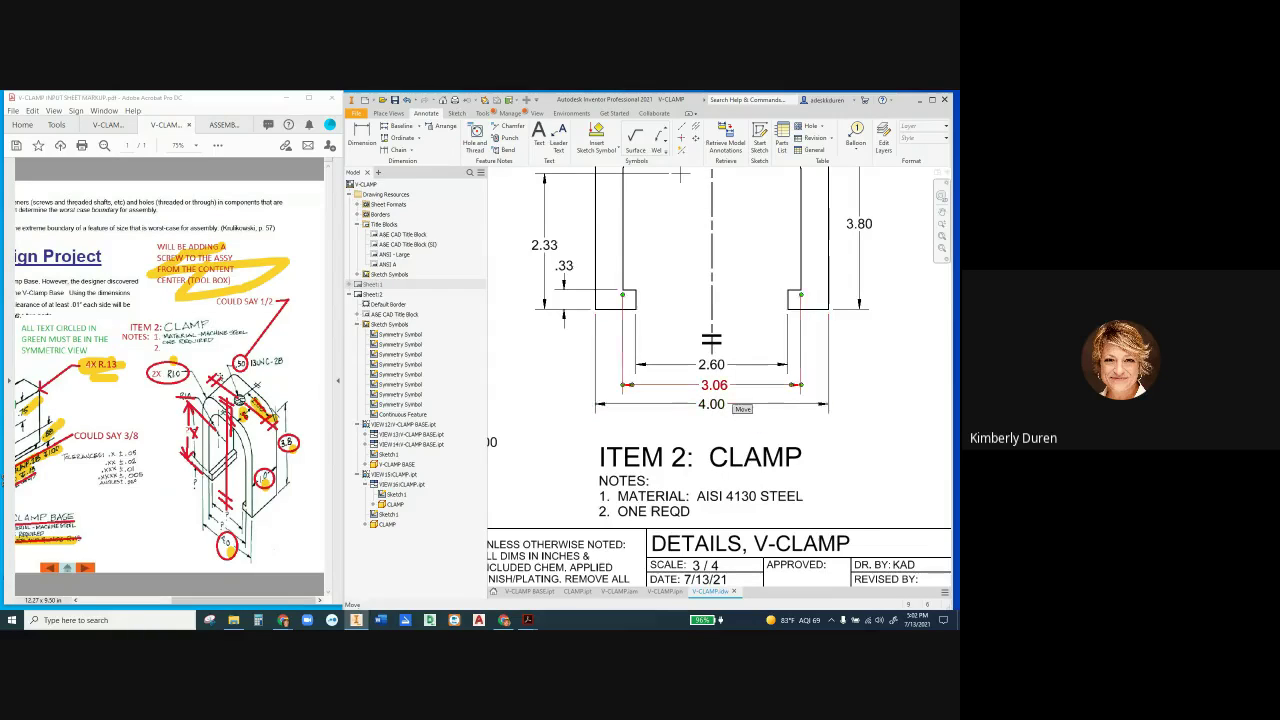
left_click_drag(736, 405, 726, 386)
left_click(732, 386)
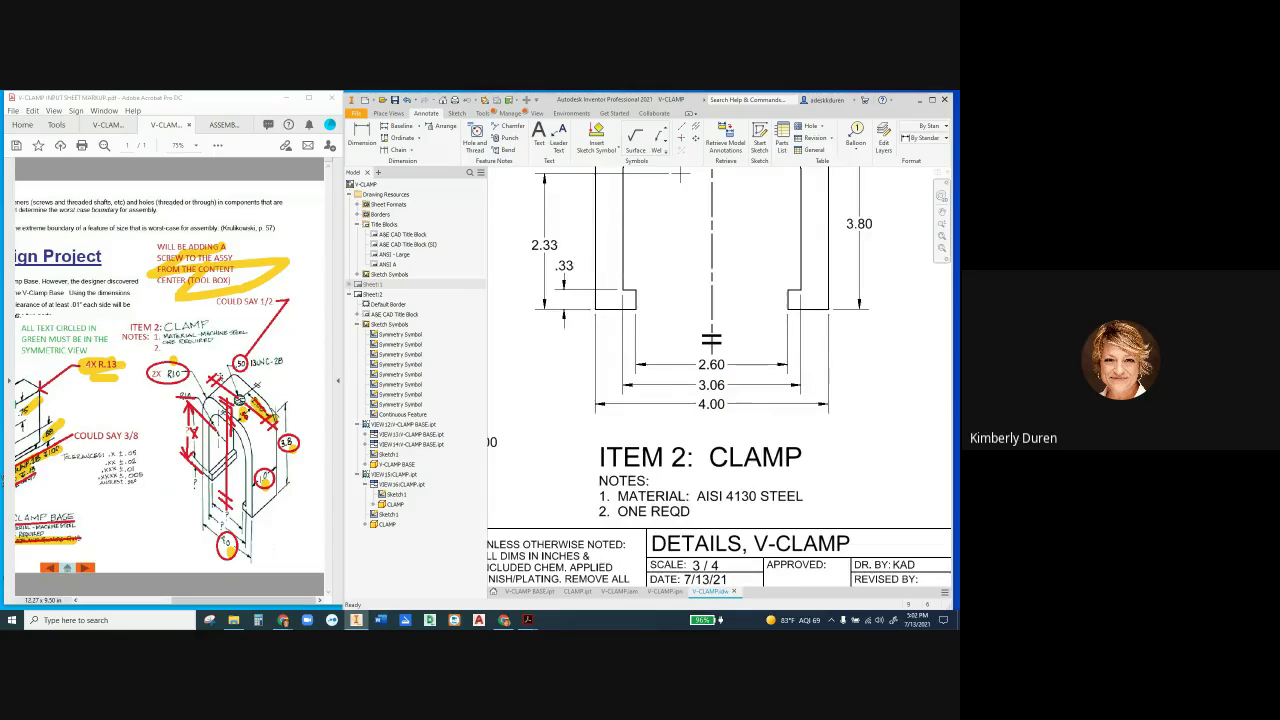
Step: Add the prefix 2X to the clamp's R1.00 radius dimension and highlight the matching 2X callout on the PDF markup in Acrobat
scroll(634, 395, "down", 3)
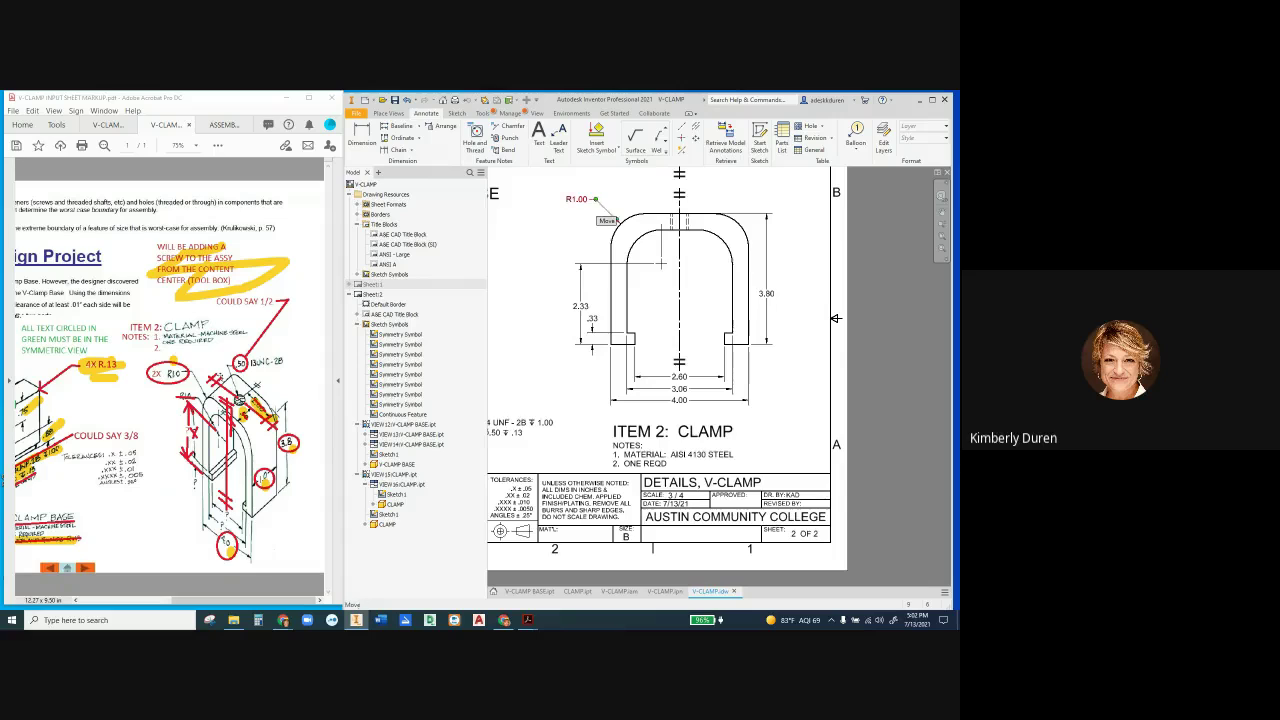
left_click(596, 203)
left_click(596, 200)
double_click(596, 203)
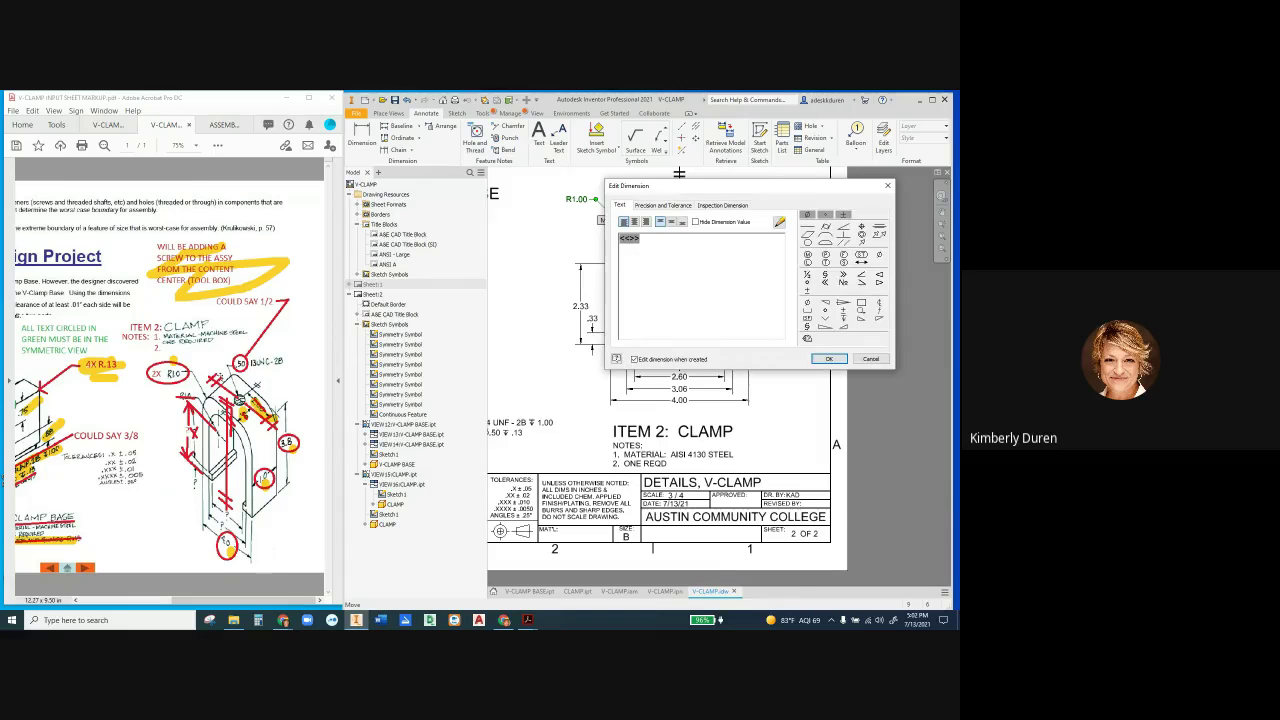
type("2X")
left_click(828, 358)
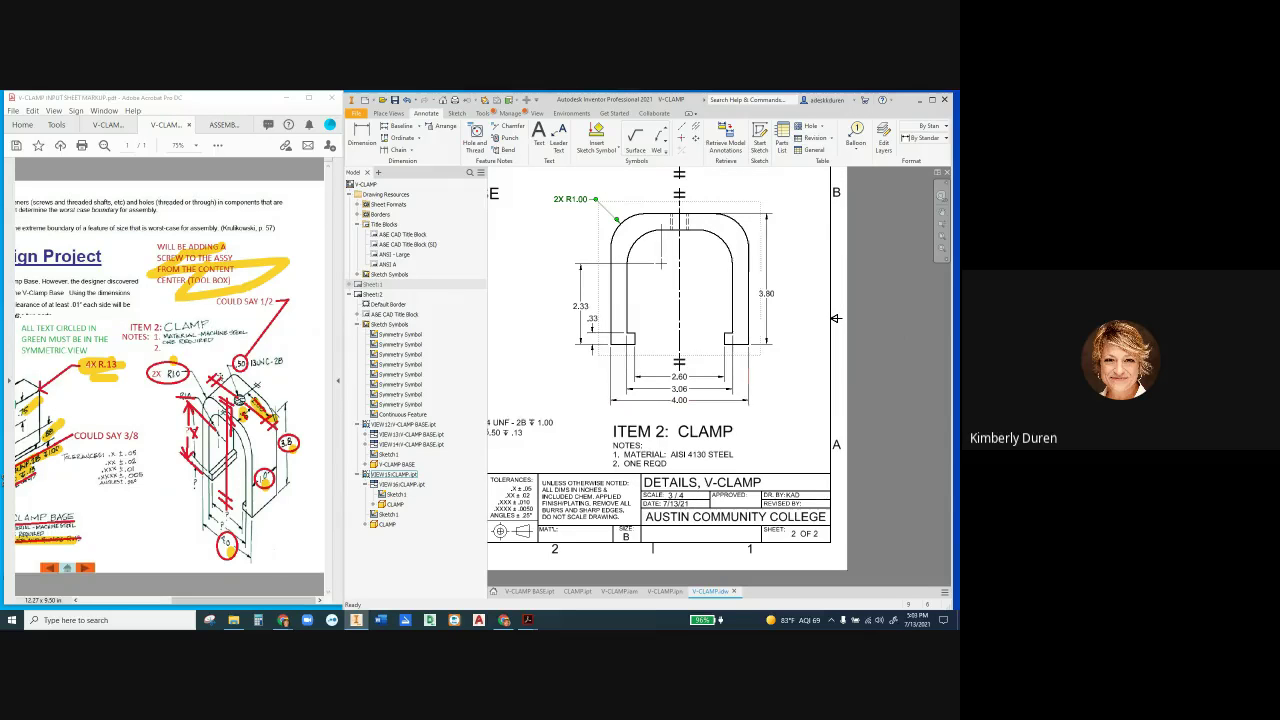
scroll(660, 263, "down", 3)
scroll(660, 263, "up", 2)
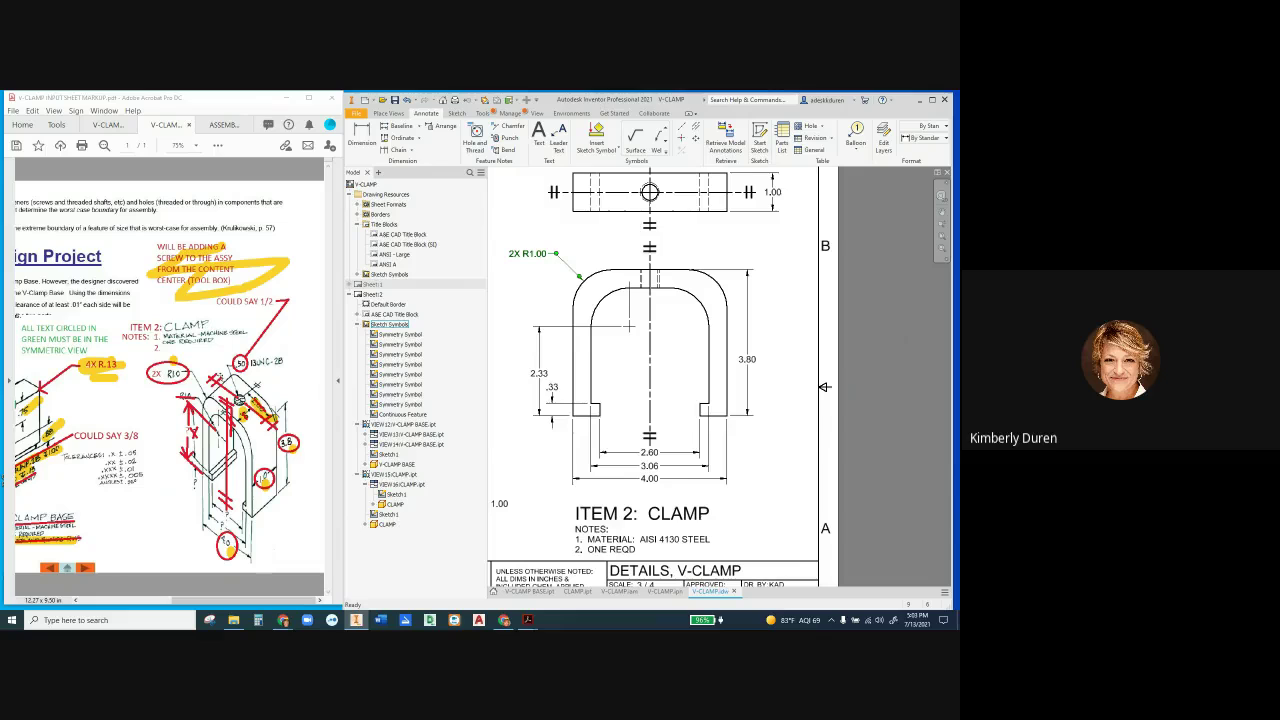
left_click(158, 368)
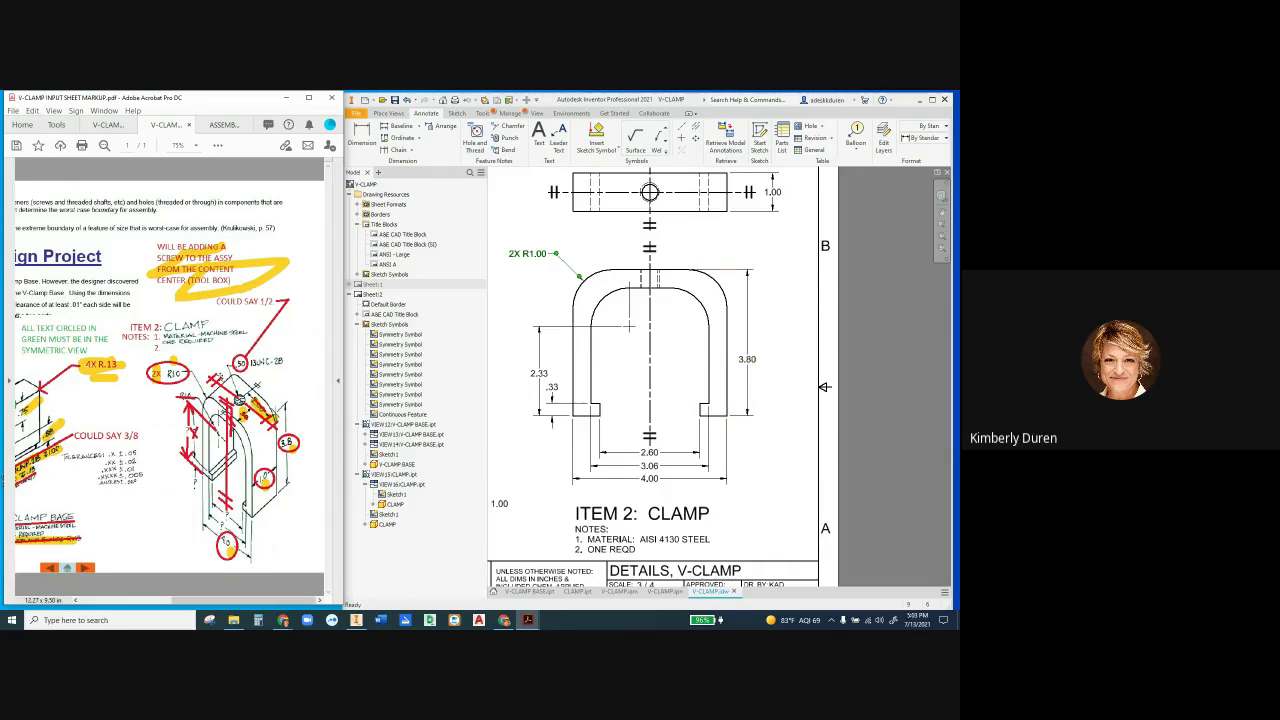
Step: Place a 1/2-13 UNC - 2B thread note below and right of the clamp's upper-view hole, and highlight its callout on the PDF markup
left_click(475, 139)
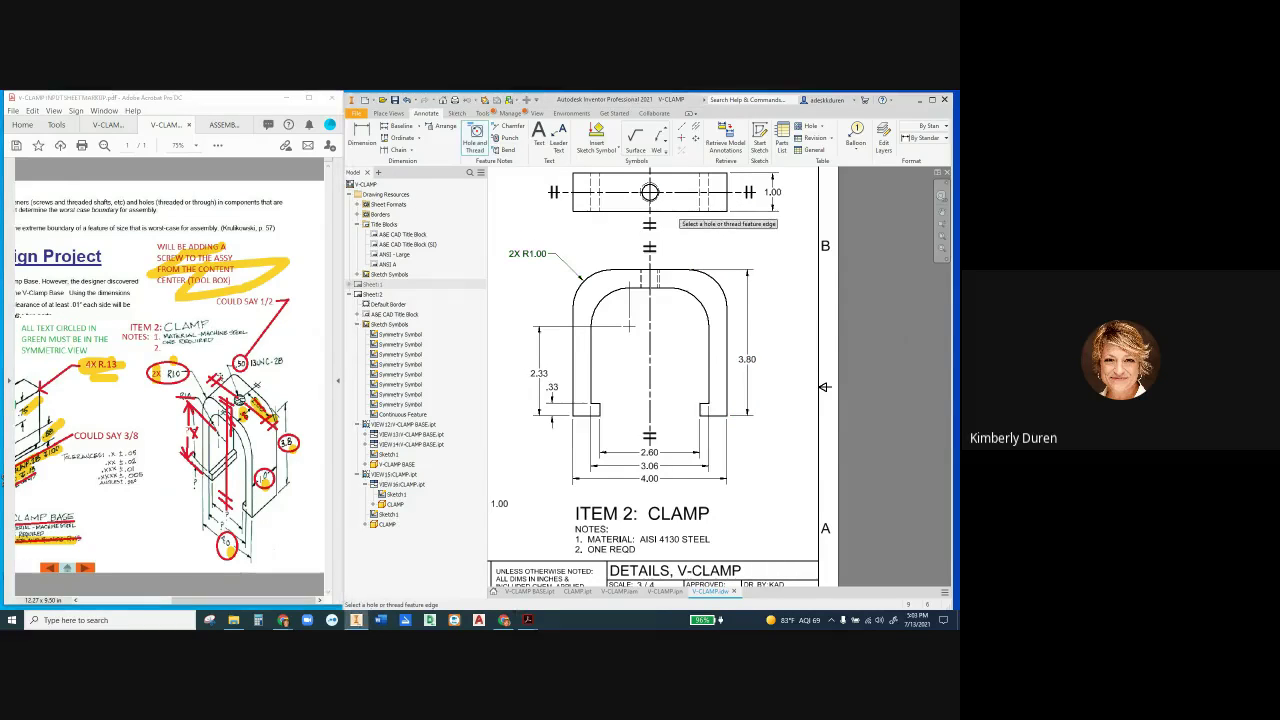
scroll(661, 195, "up", 3)
scroll(640, 194, "up", 4)
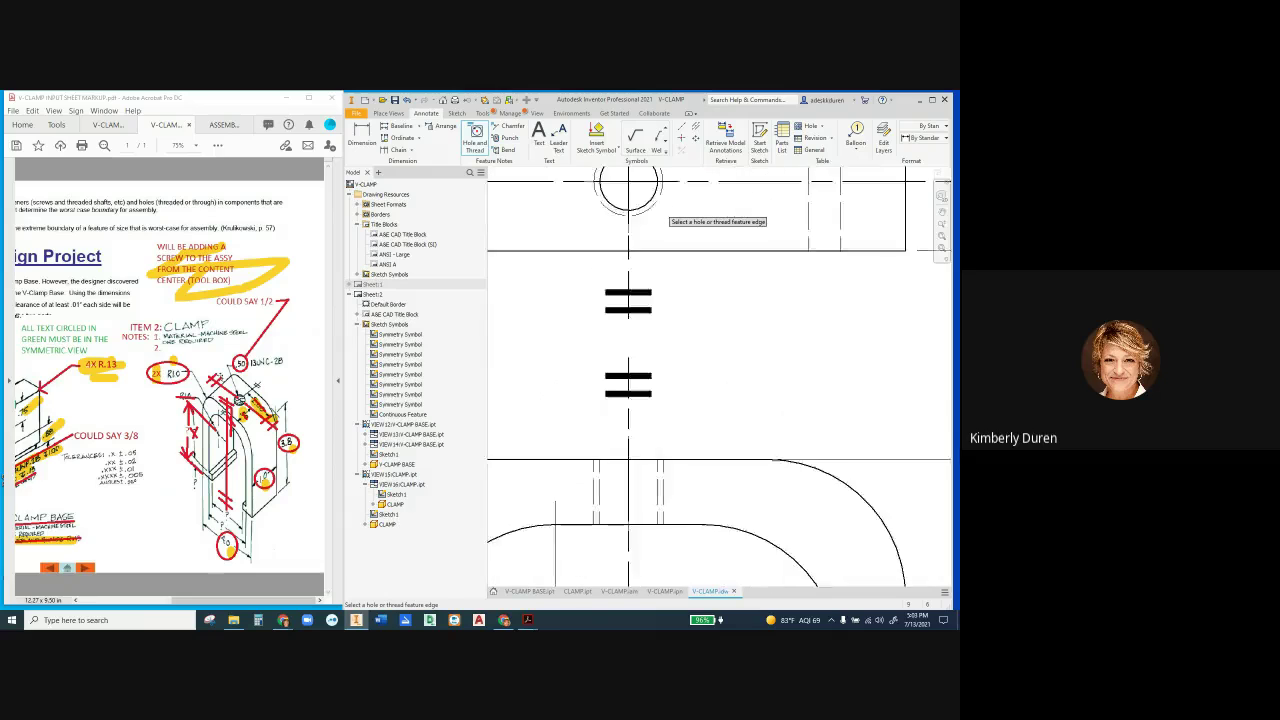
left_click(648, 207)
scroll(760, 390, "down", 4)
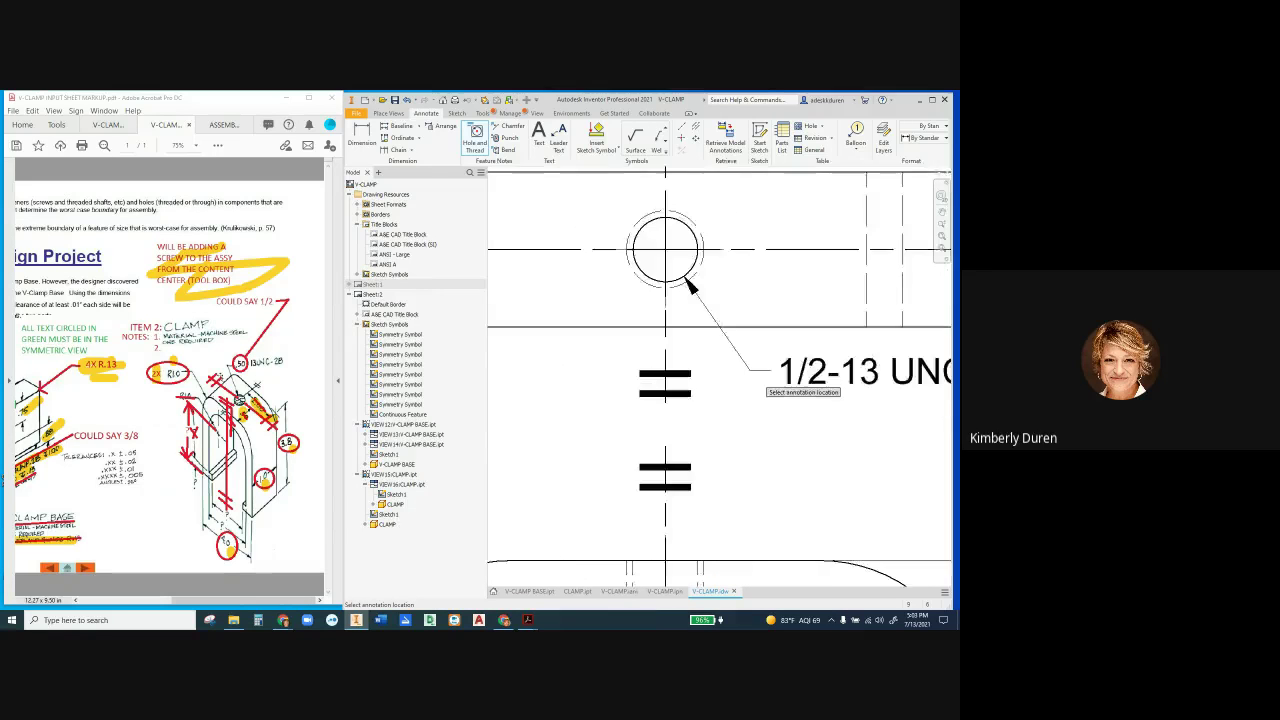
left_click(792, 402)
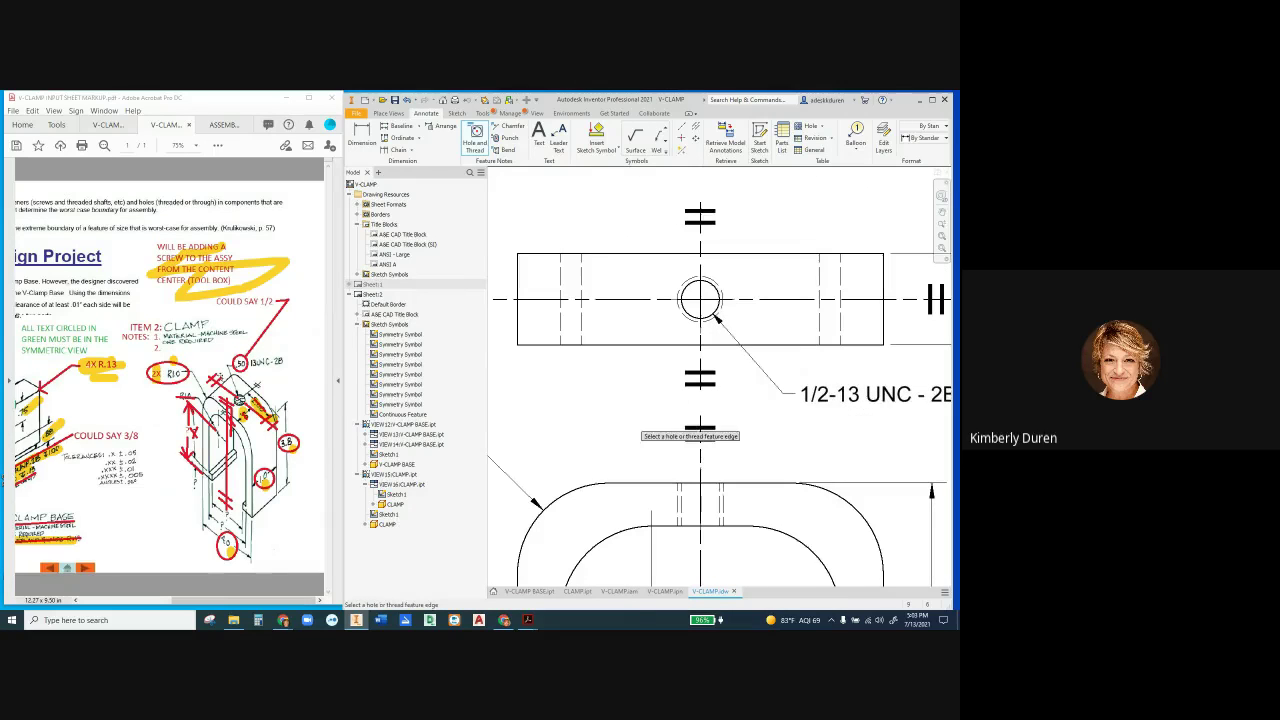
scroll(630, 425, "down", 3)
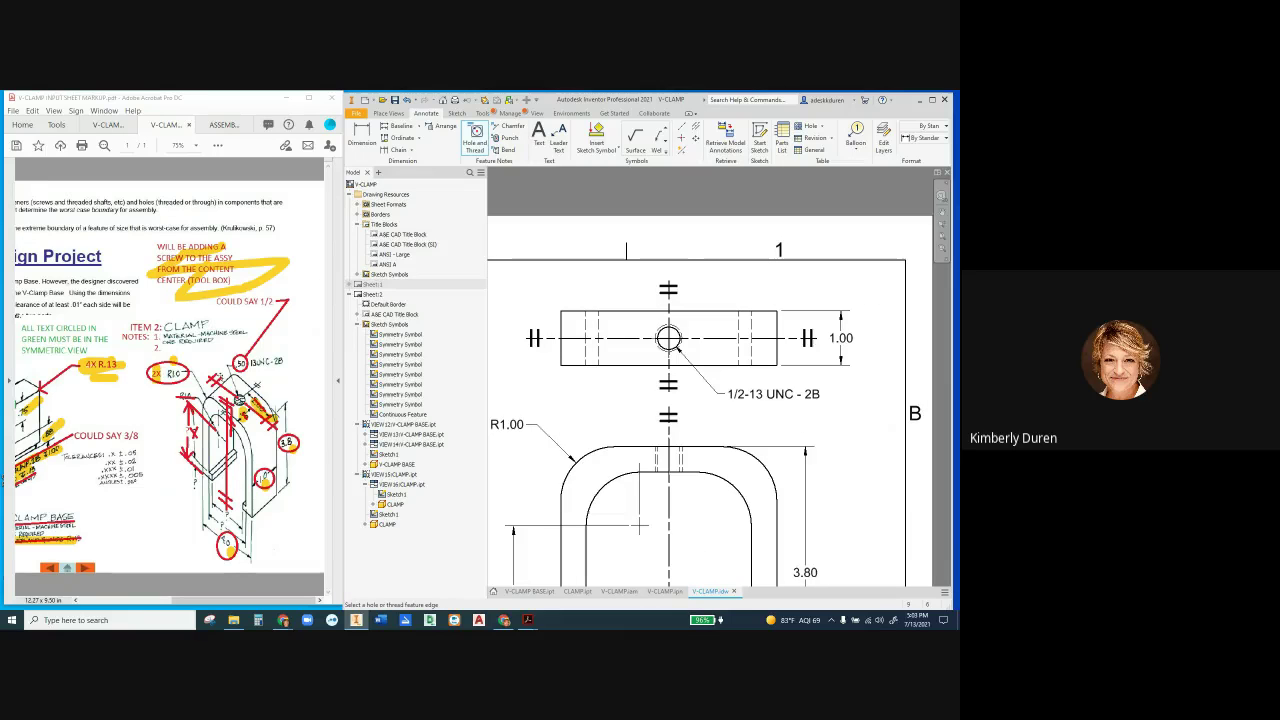
mouse_move(283, 361)
left_mouse_down()
mouse_move(225, 358)
mouse_move(260, 322)
mouse_move(220, 300)
left_mouse_up()
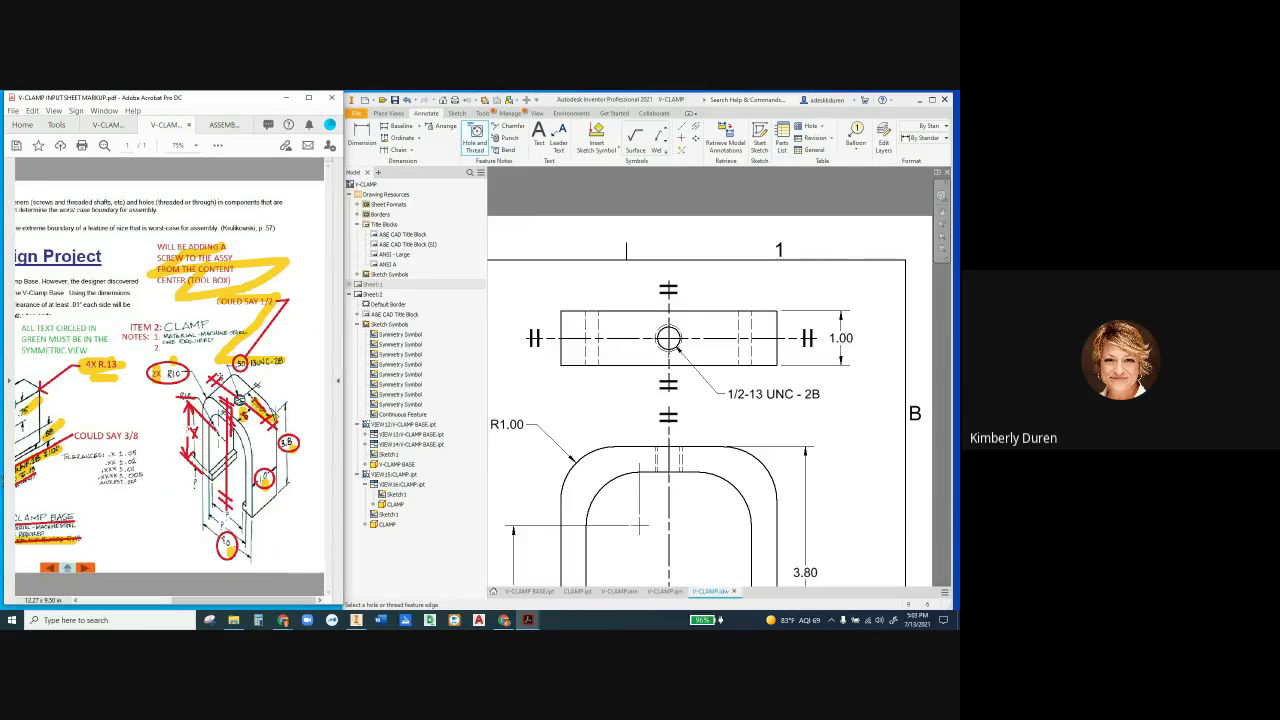
Step: Move the upper anchor point of the 2.33 height dimension off the arc's centre mark and onto the clamp's left leg
scroll(640, 430, "down", 2)
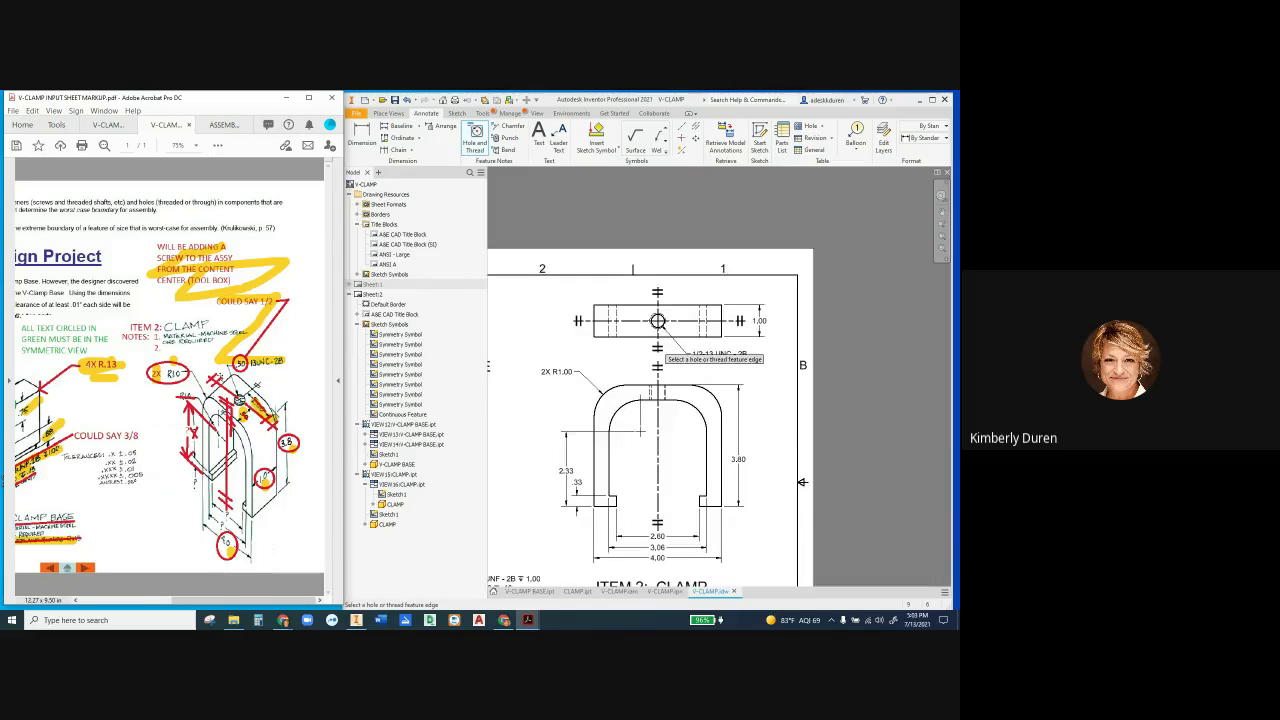
scroll(662, 340, "down", 2)
scroll(608, 395, "up", 4)
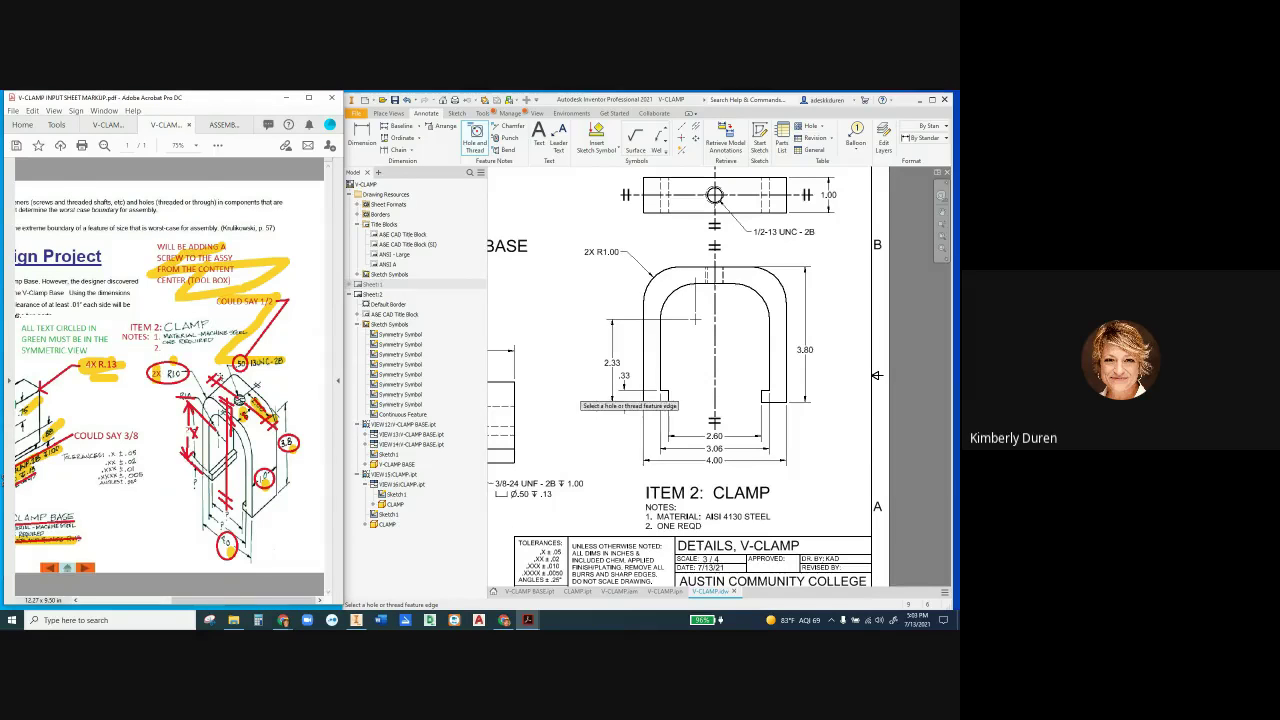
left_click(574, 410)
key("Escape")
left_click(624, 402)
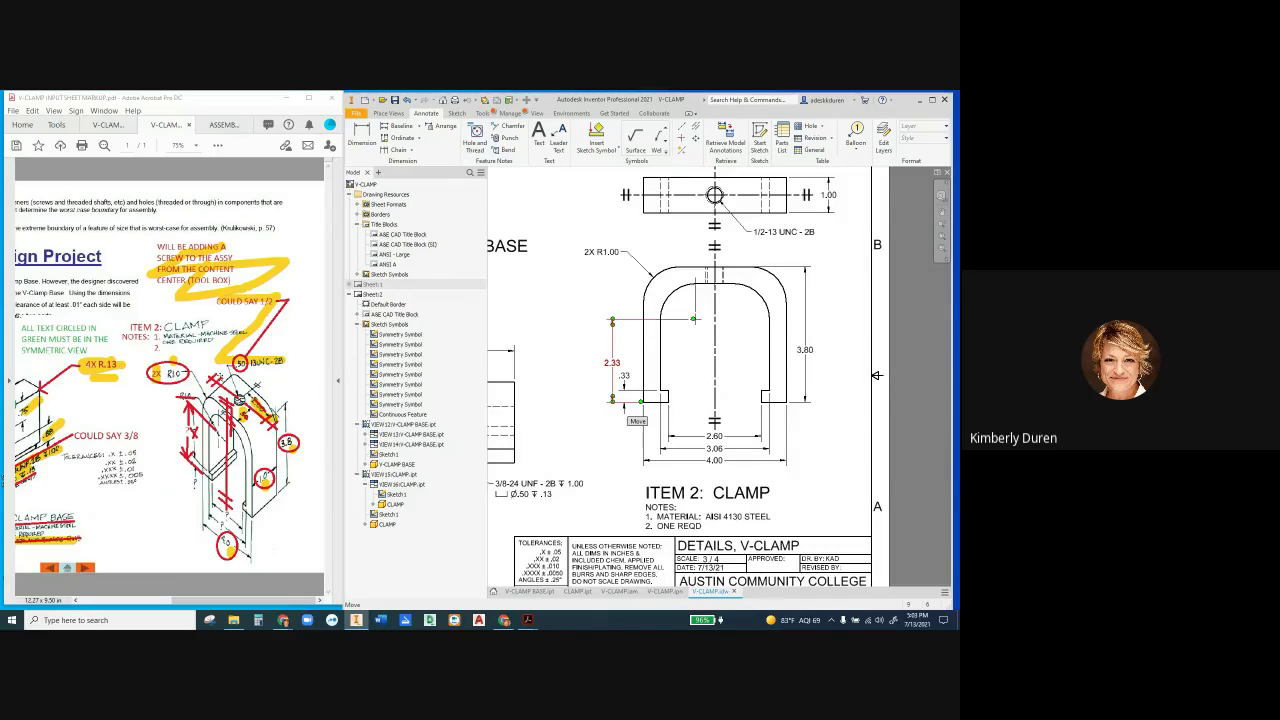
left_click(641, 403)
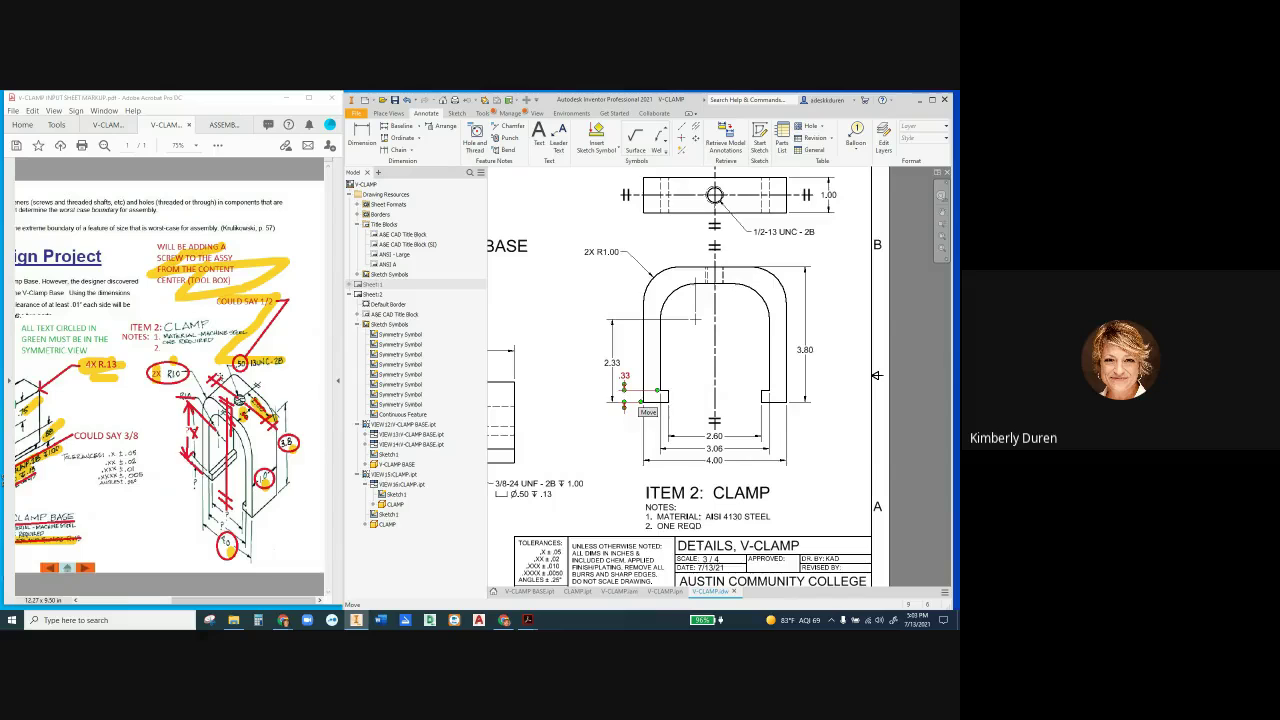
key("Escape")
left_click(694, 319)
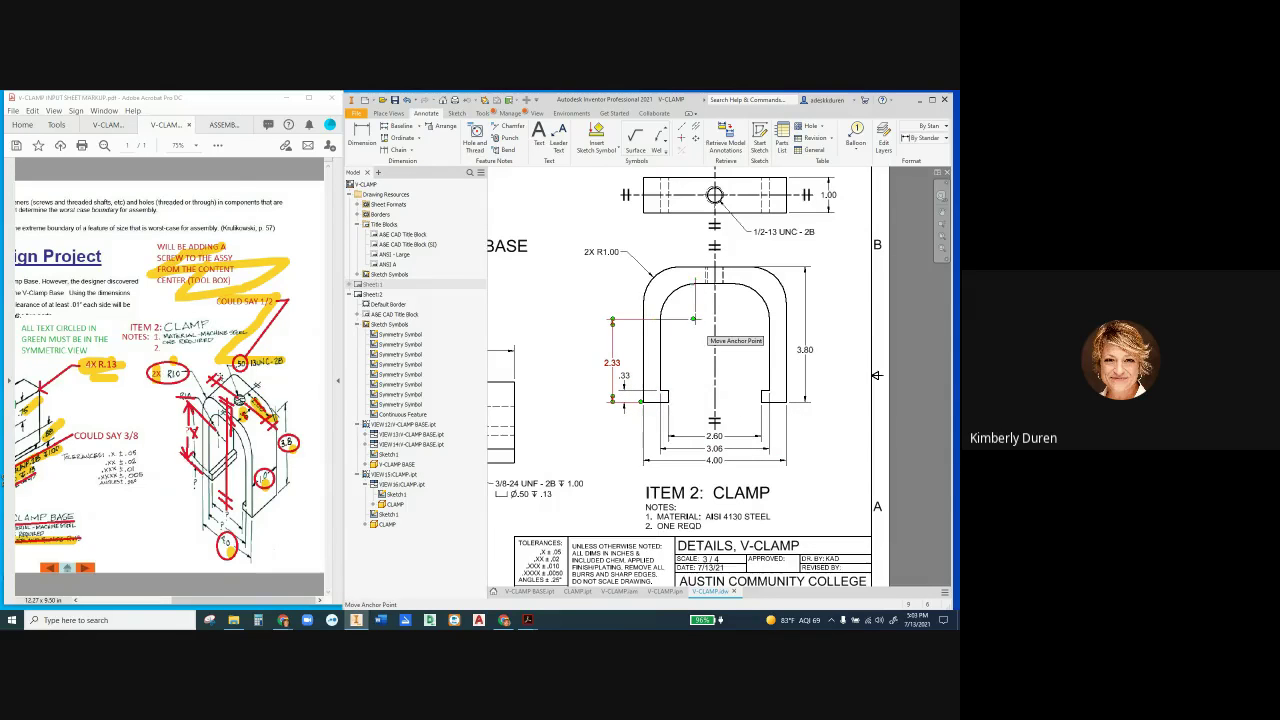
left_click_drag(694, 319, 651, 319)
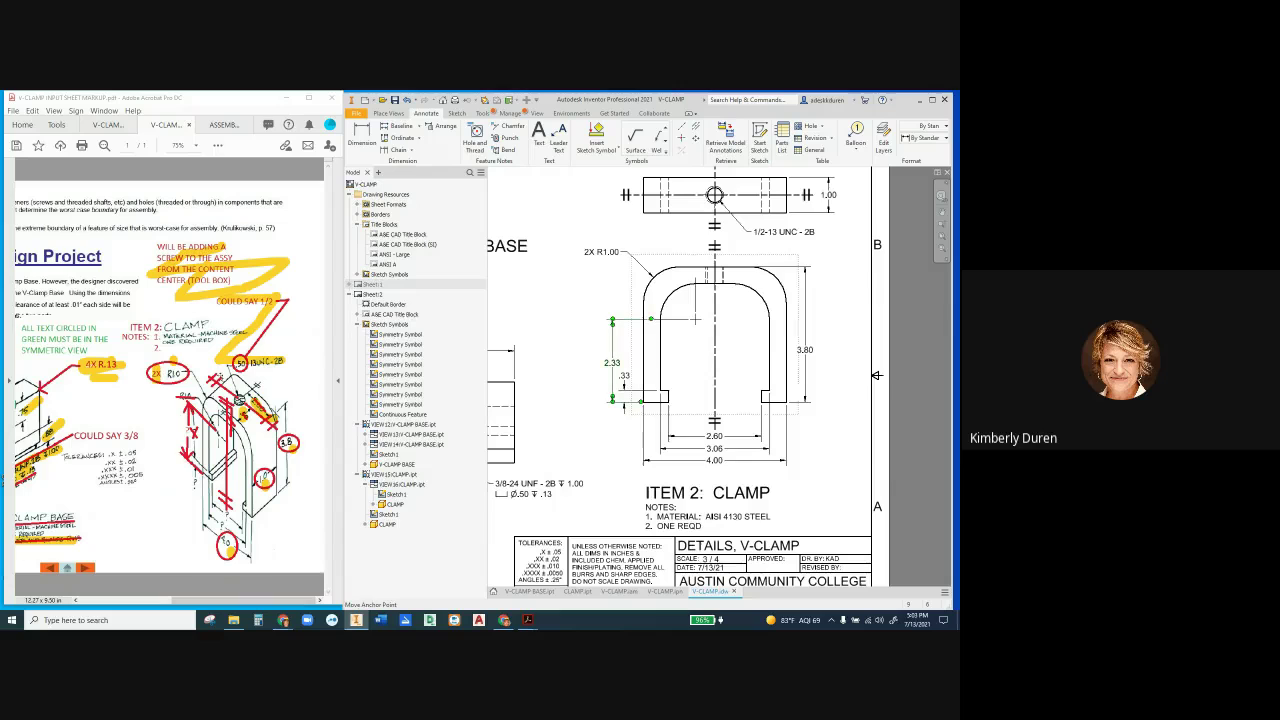
key("Escape")
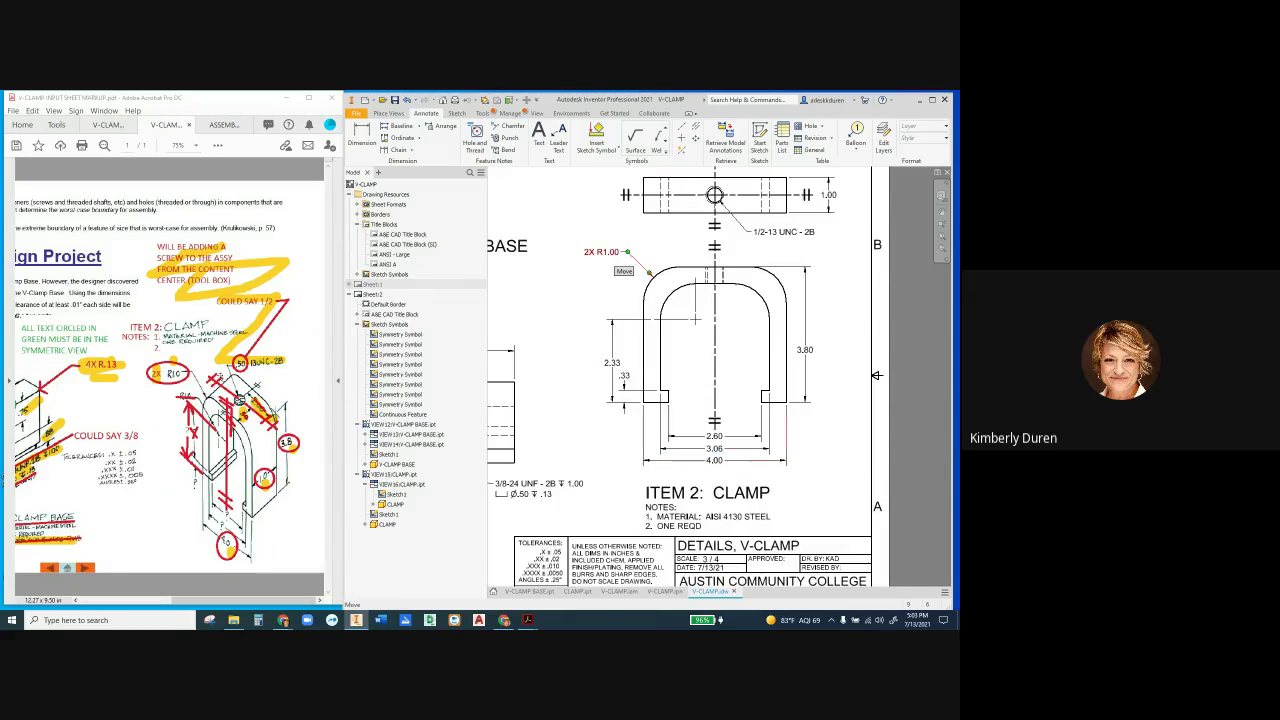
Step: Set the precision of the clamp's 2X R1.00, 3.80, 1.00 depth and 4.00 width dimensions to one decimal place
left_click(636, 264)
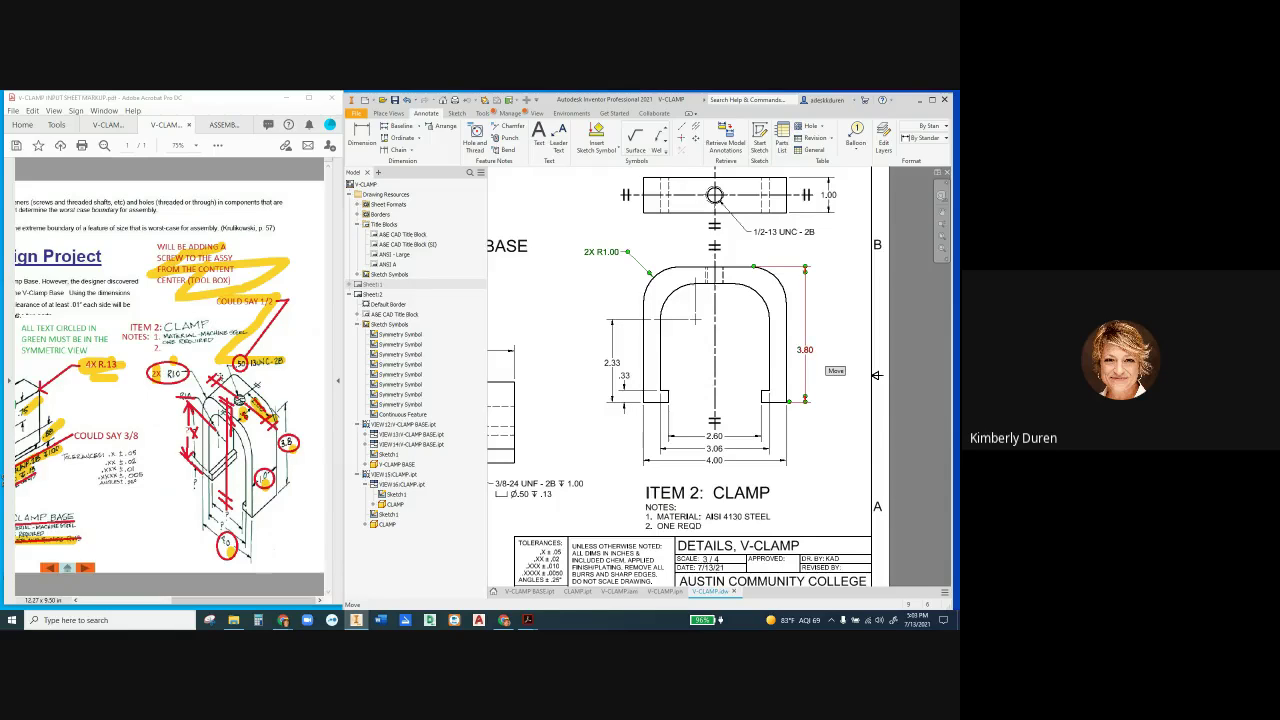
left_click(818, 362, "ctrl")
left_click(840, 204, "ctrl")
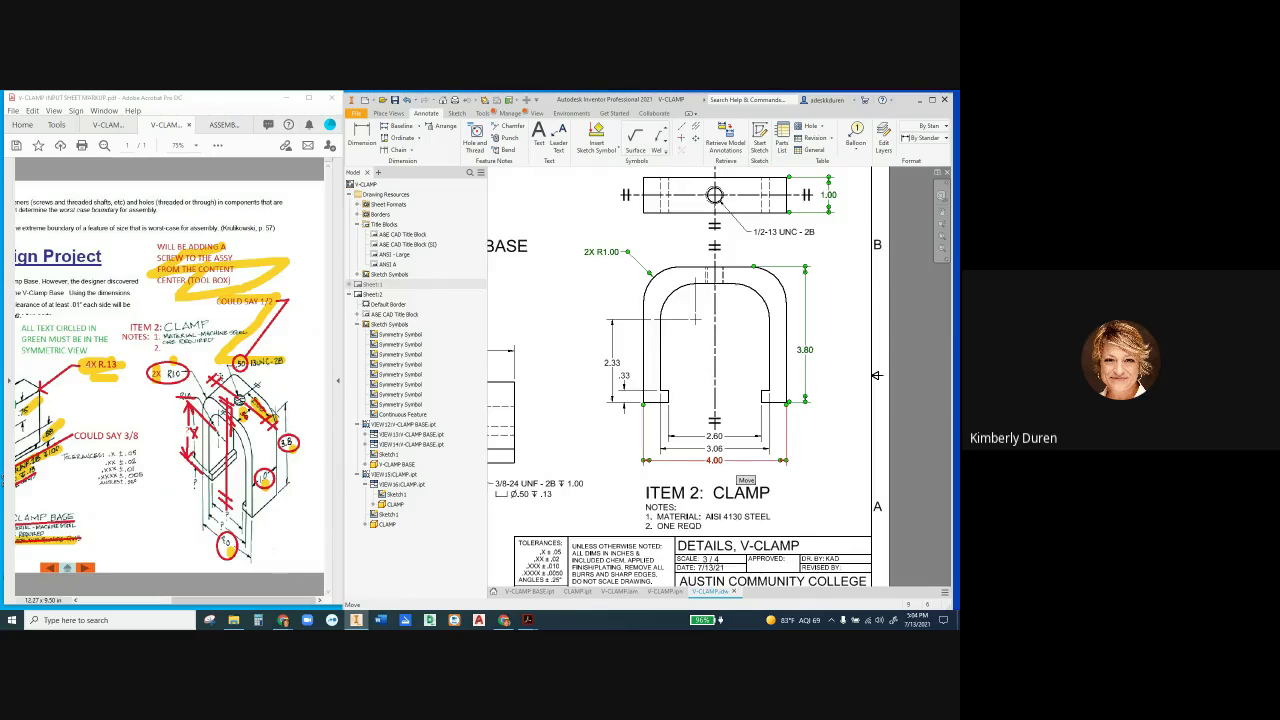
right_click(722, 458)
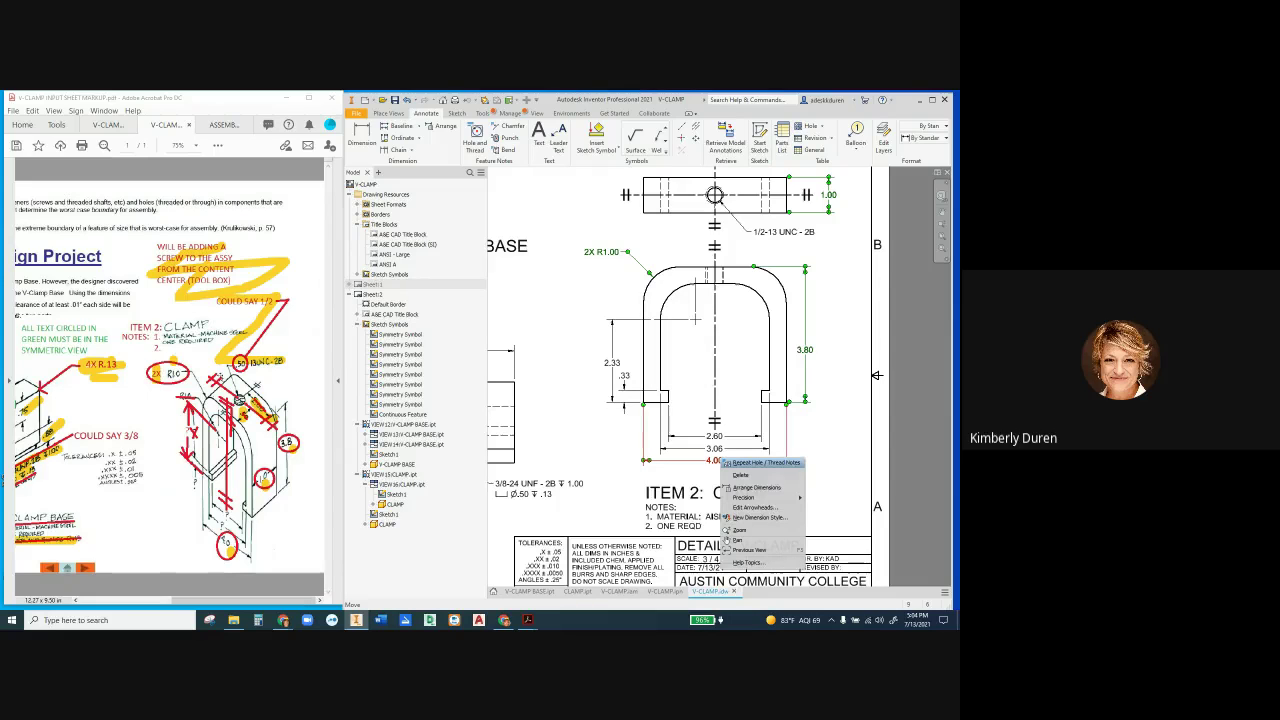
mouse_move(765, 497)
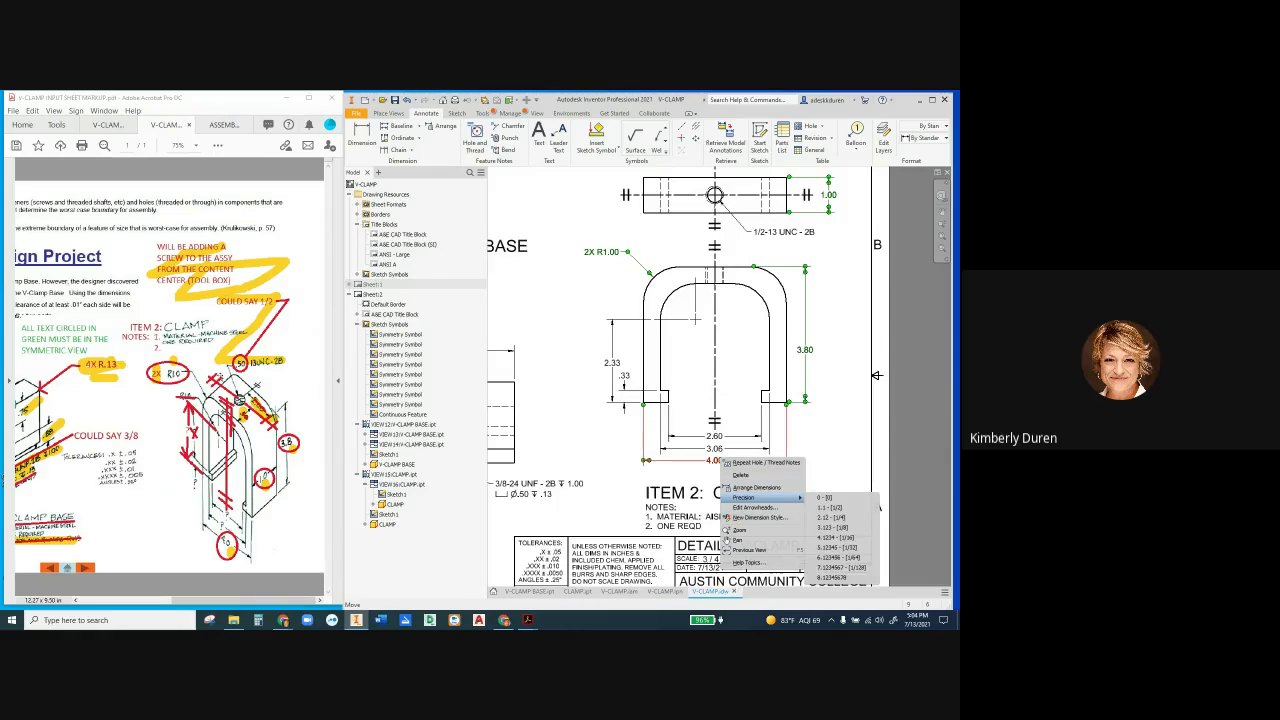
left_click(872, 508)
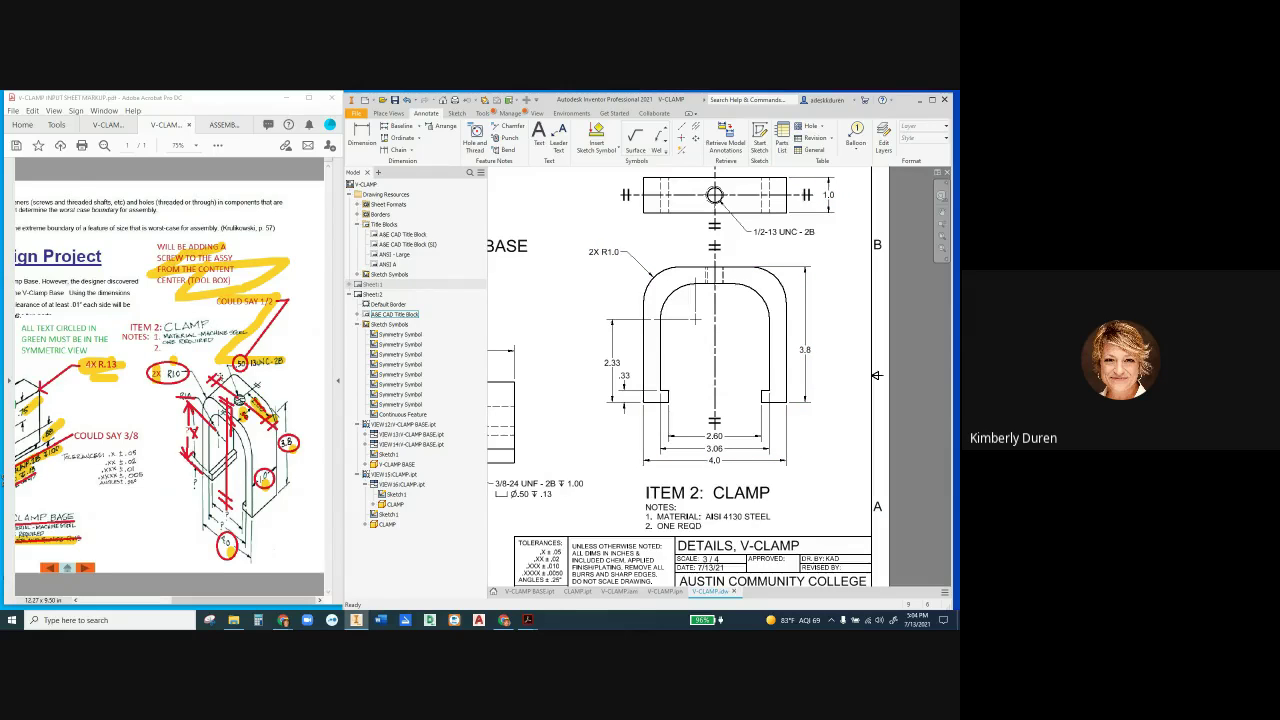
Step: Highlight the clamp's R1.0 radius, 3.8 height, left-side height and lower width dimensions on the PDF markup in Acrobat
left_click(171, 373)
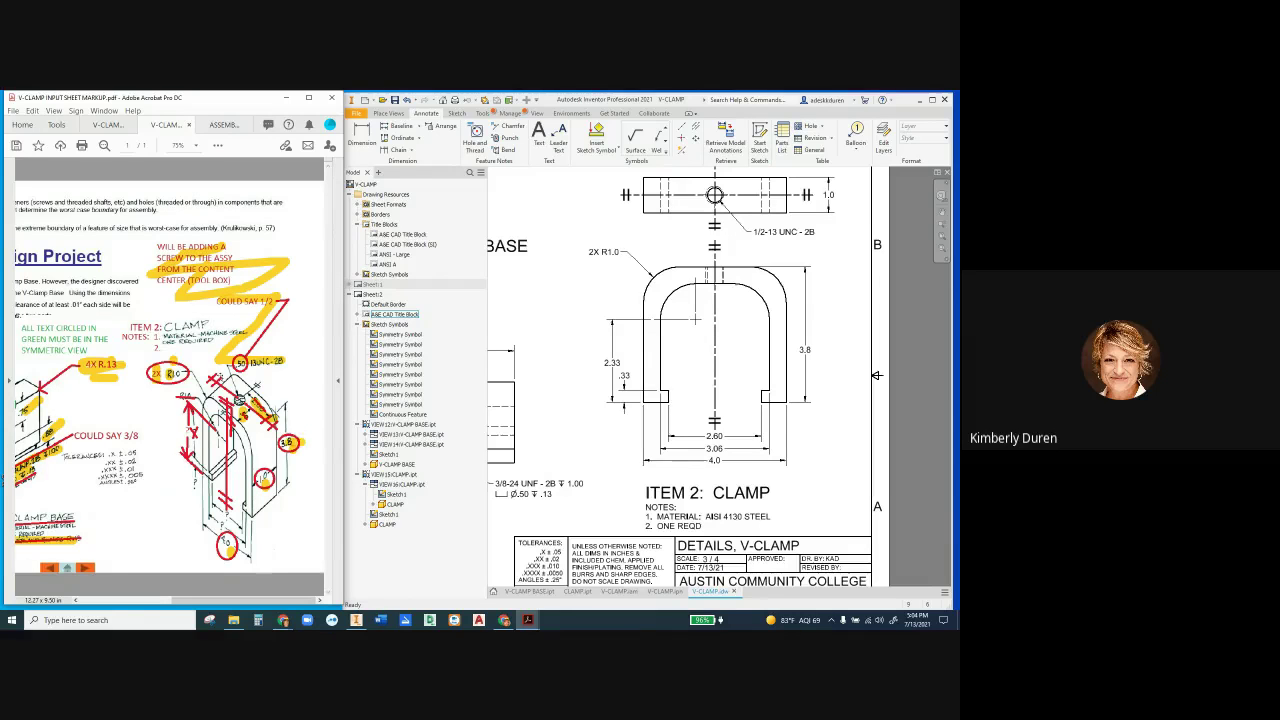
left_click_drag(211, 524, 229, 524)
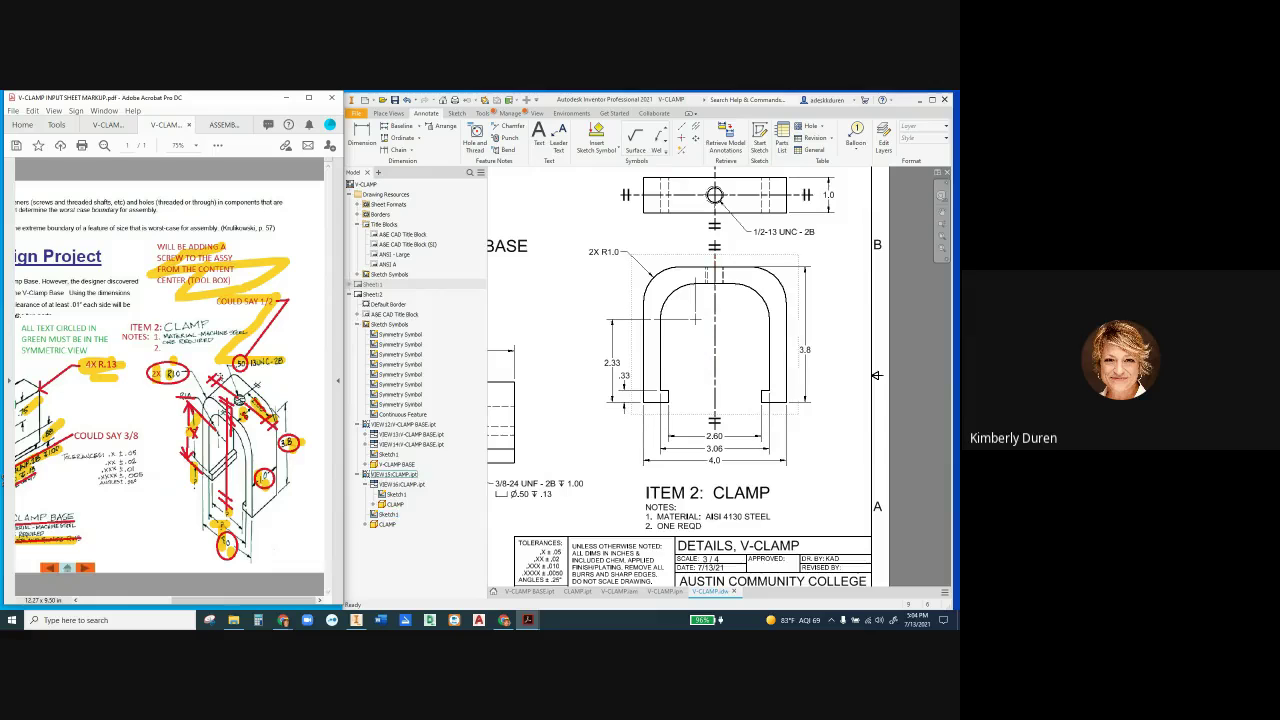
scroll(696, 349, "down", 5)
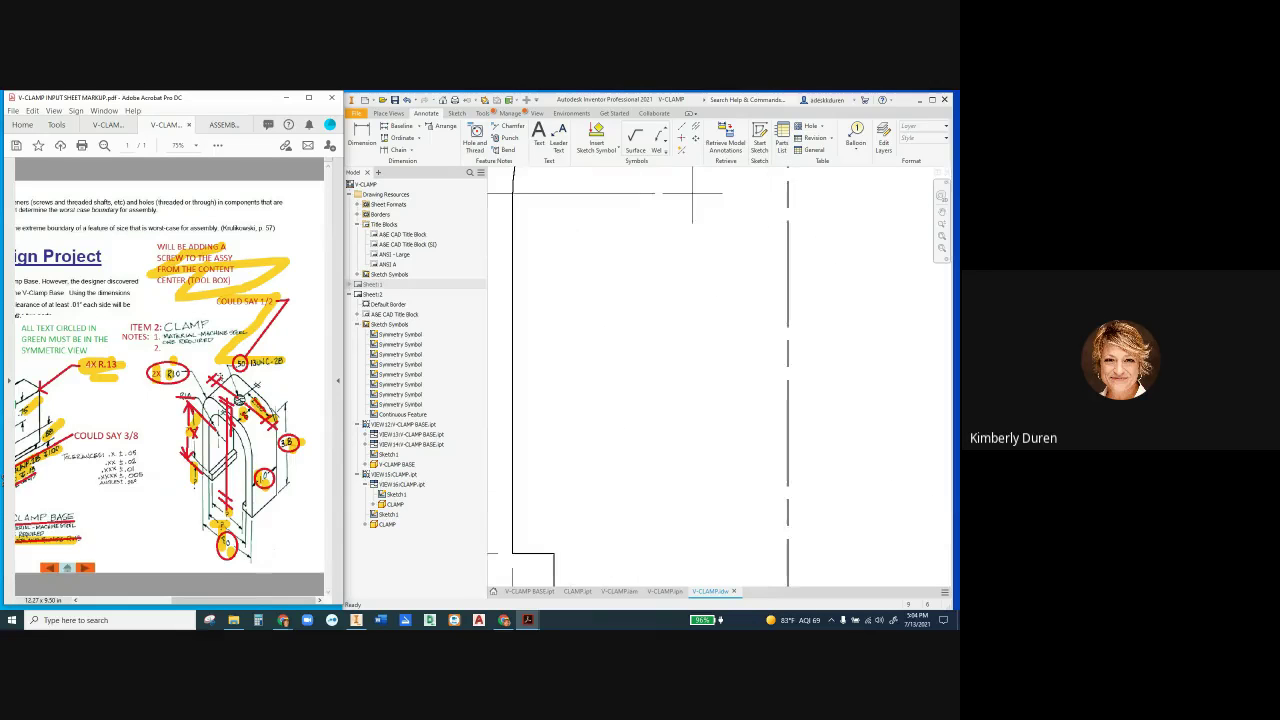
Step: Activate Sheet:1, the assembly sheet of the V-CLAMP drawing
scroll(717, 363, "up", 3)
scroll(710, 303, "down", 3)
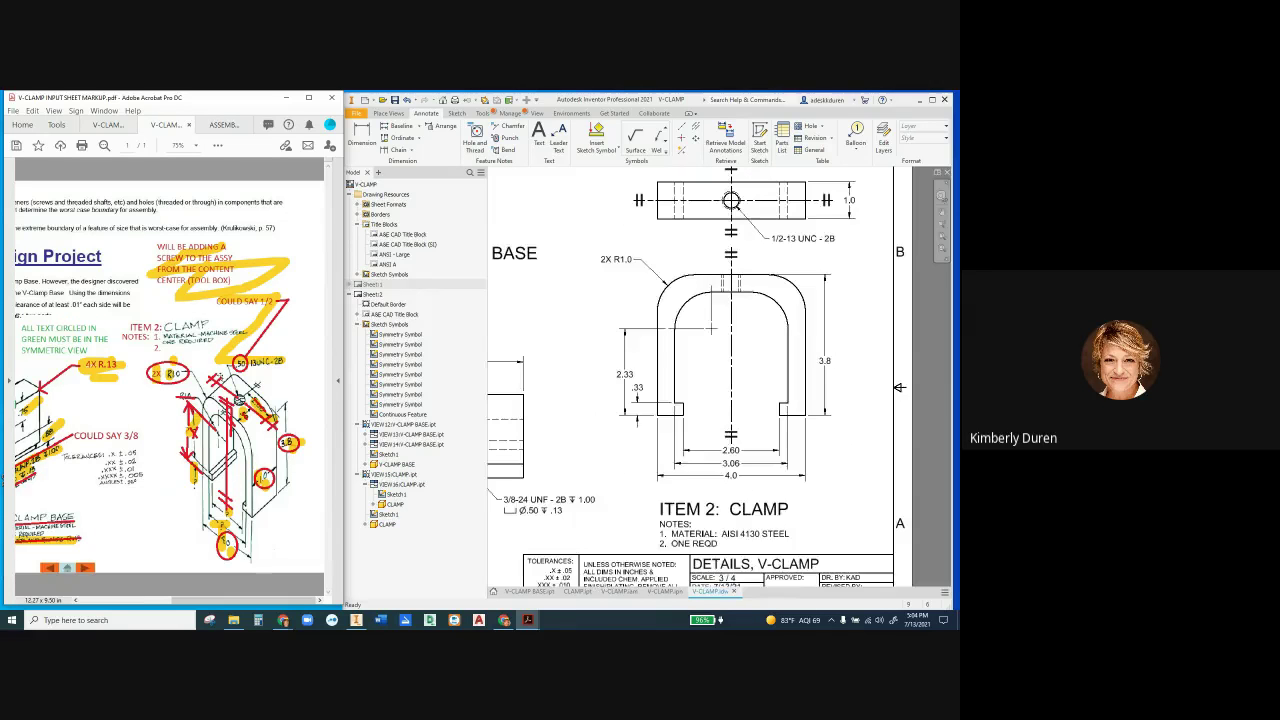
scroll(710, 327, "down", 5)
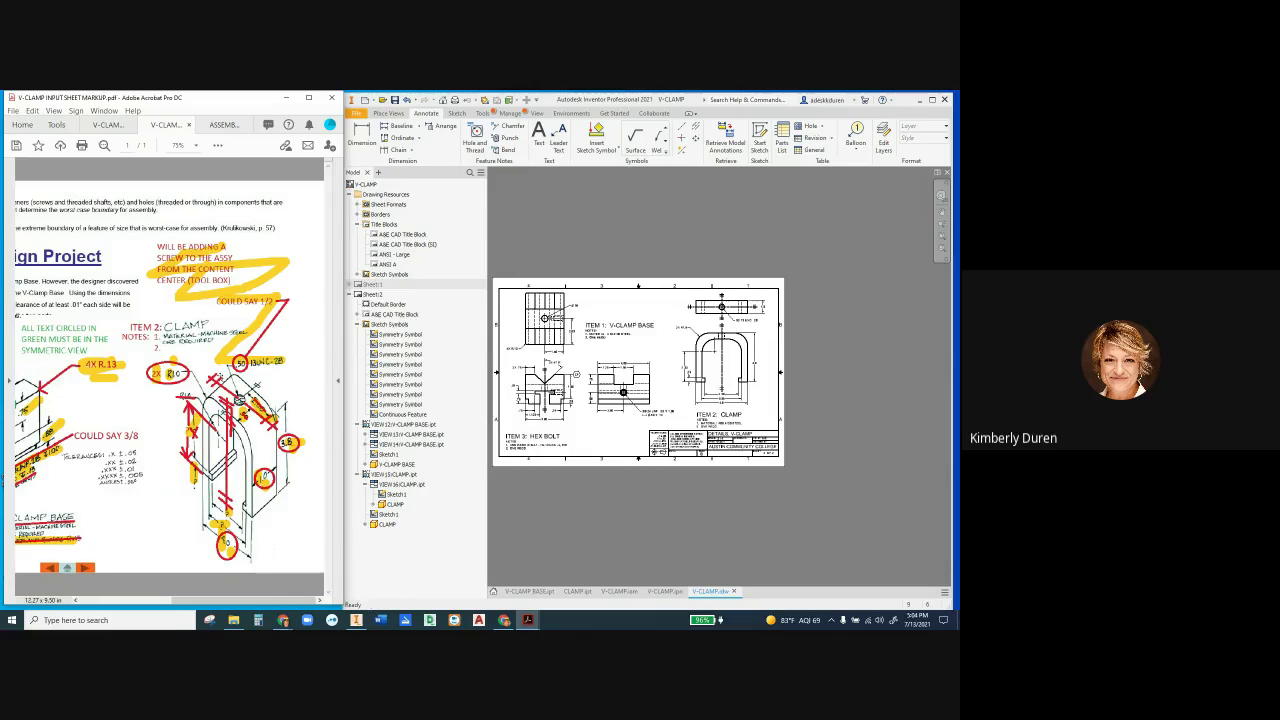
key("alt+Tab")
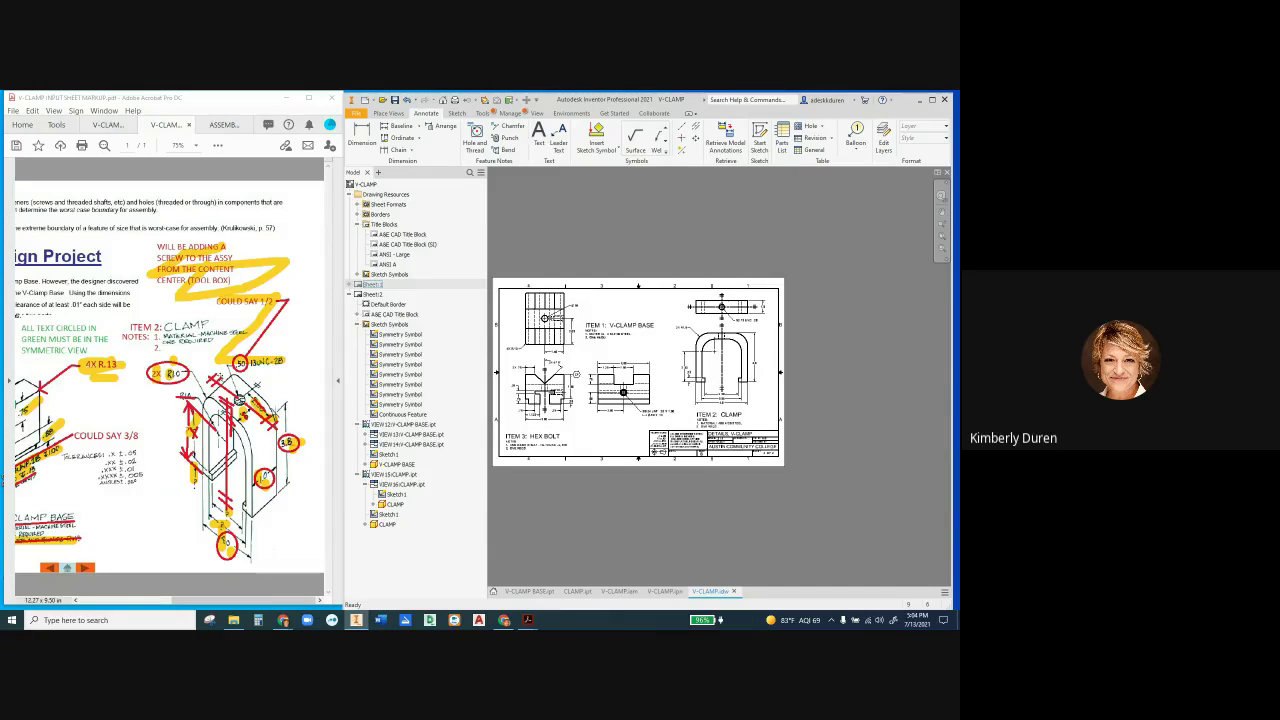
double_click(373, 284)
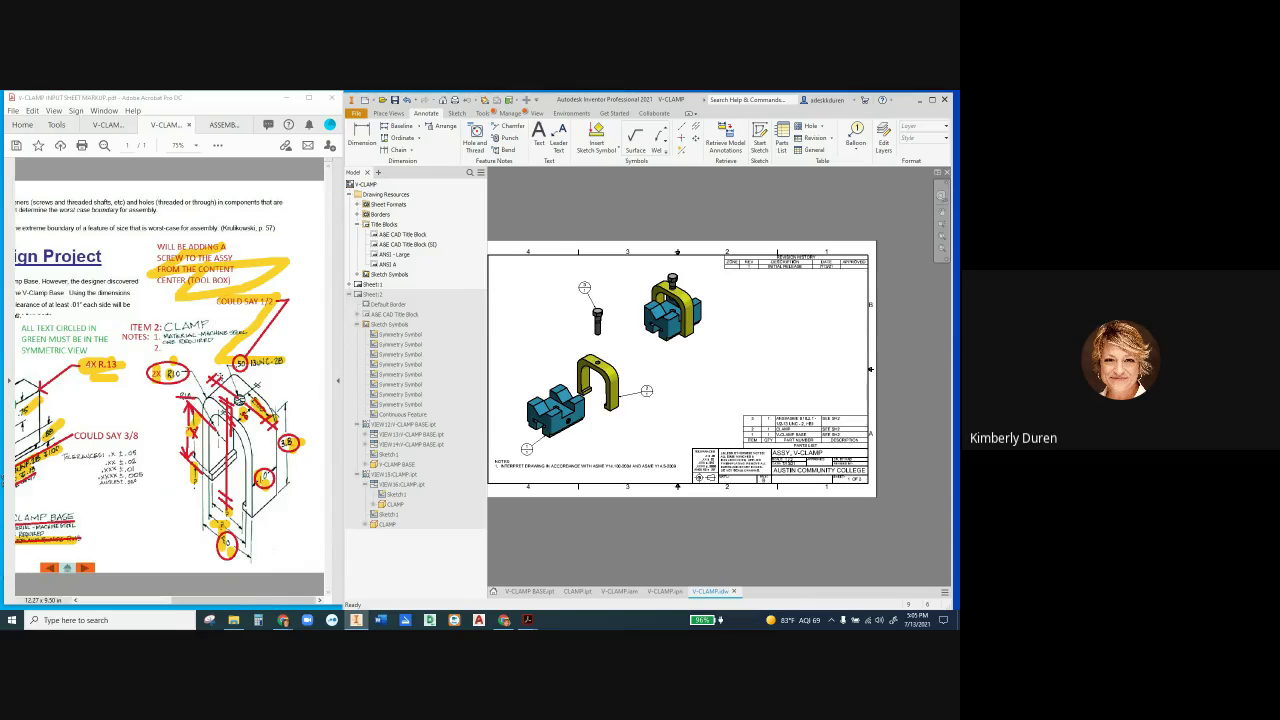
Step: Publish Sheet:1 and Sheet:2 without 3D models to a DWF file named V-CLAMP in the V-CLAMP folder, using the Custom publish options
left_click(356, 113)
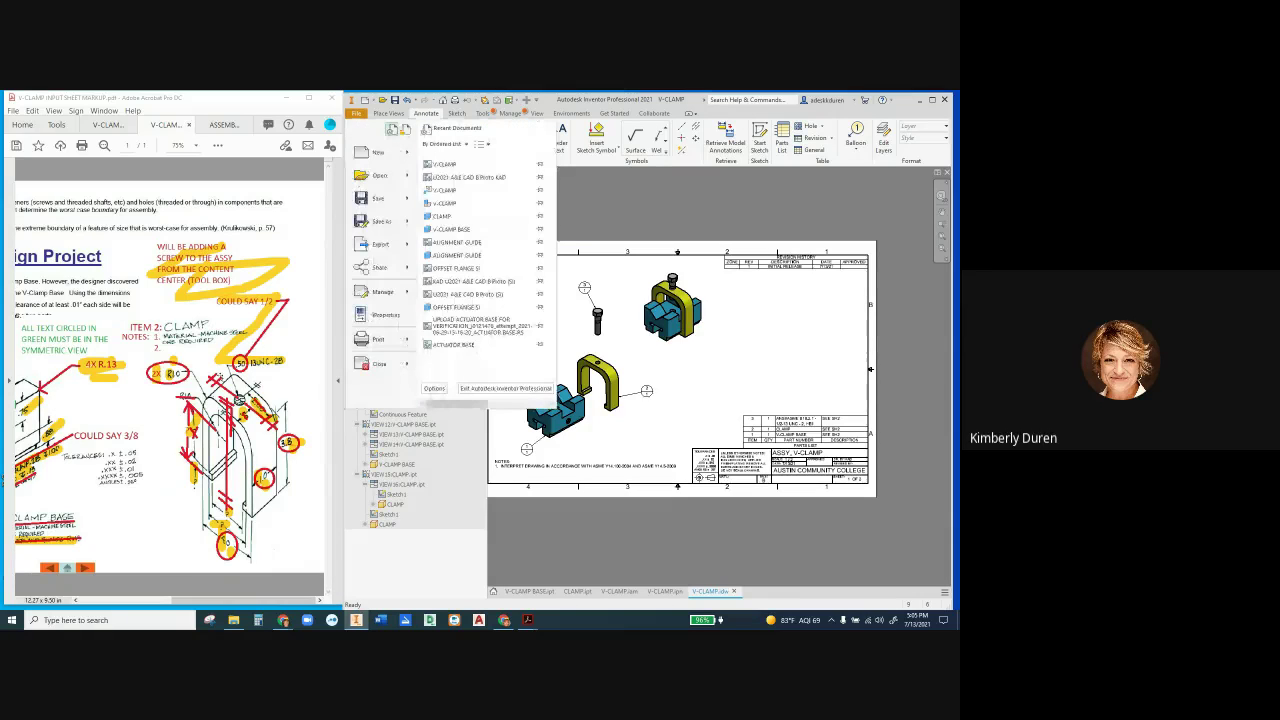
mouse_move(381, 244)
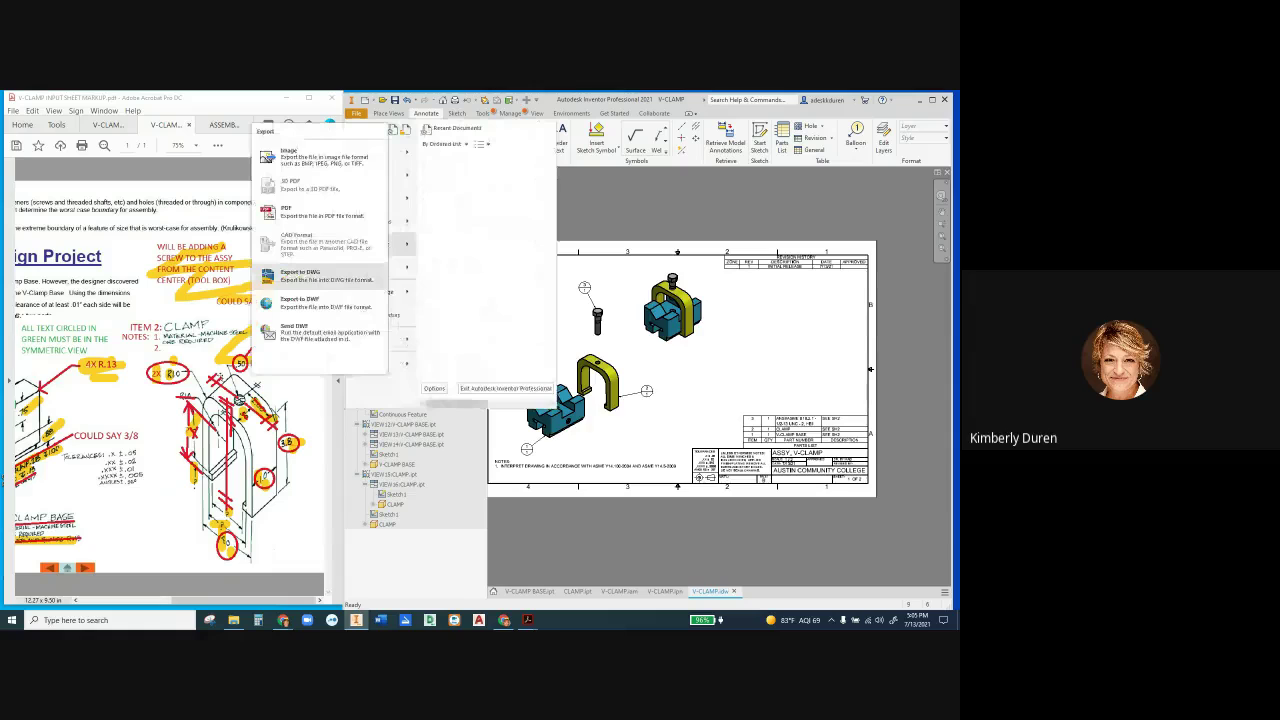
left_click(320, 276)
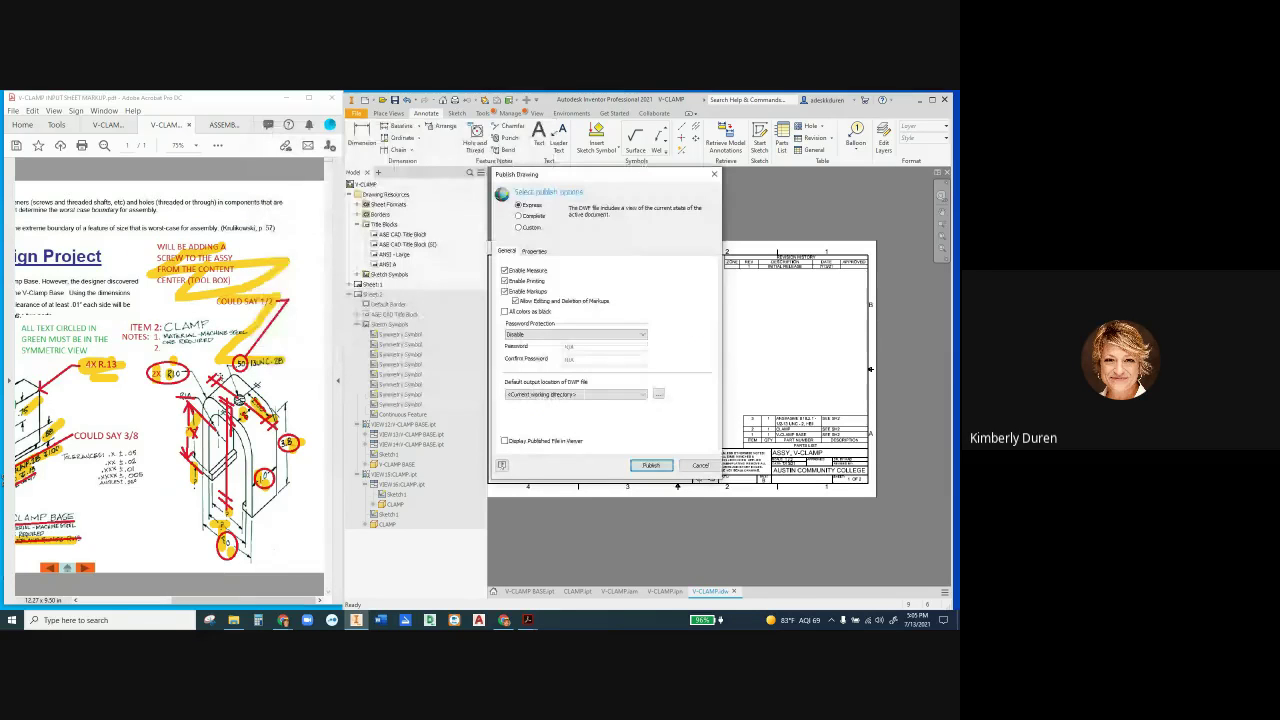
left_click(518, 227)
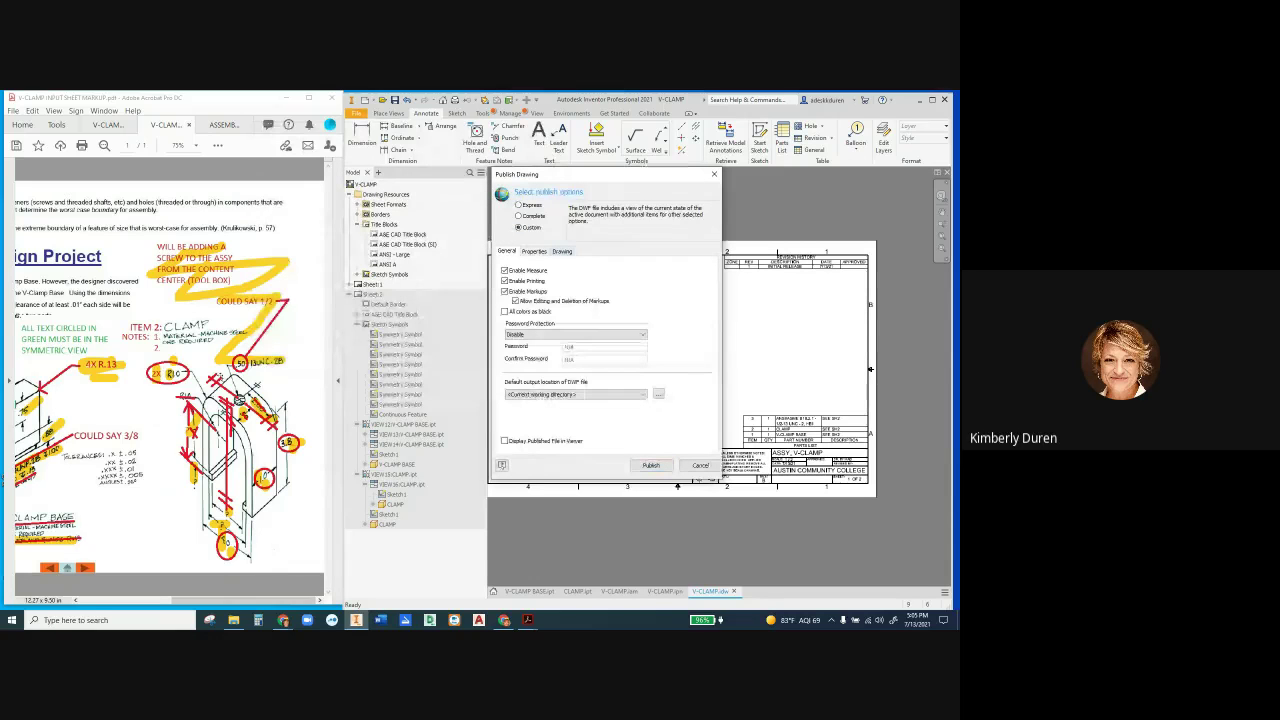
left_click(562, 251)
left_click(536, 279)
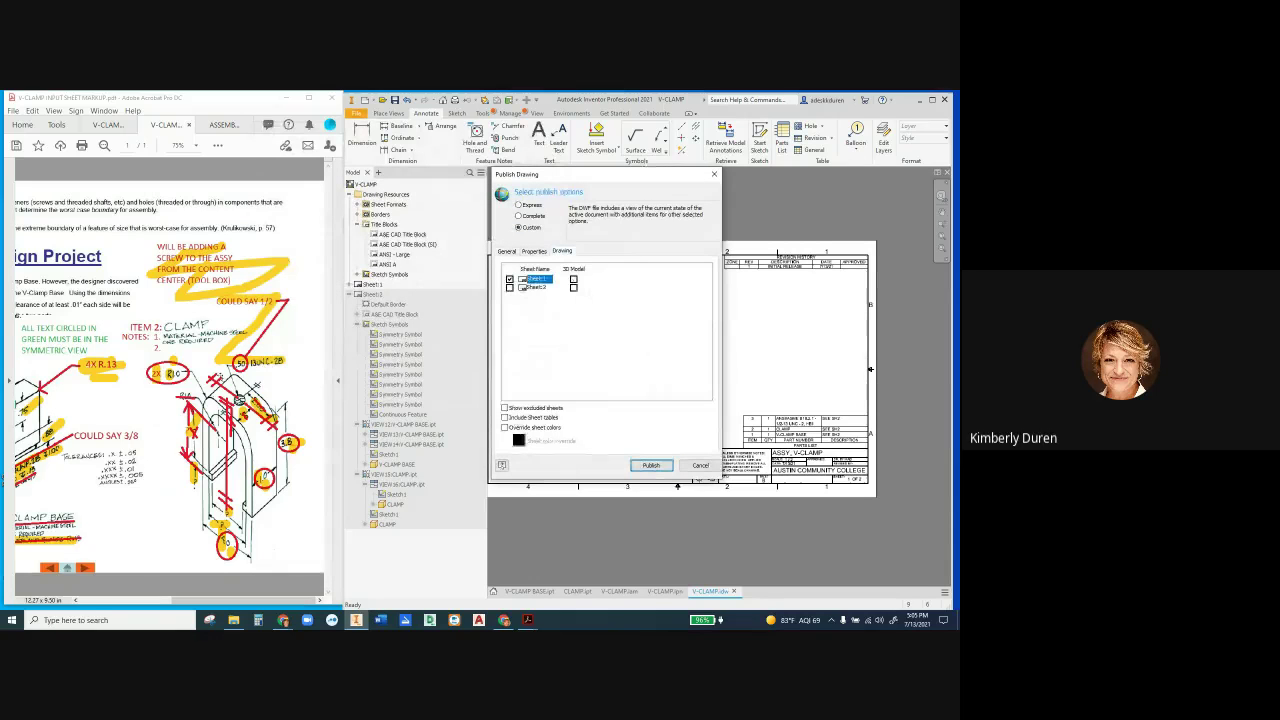
left_click(509, 287)
left_click(573, 287)
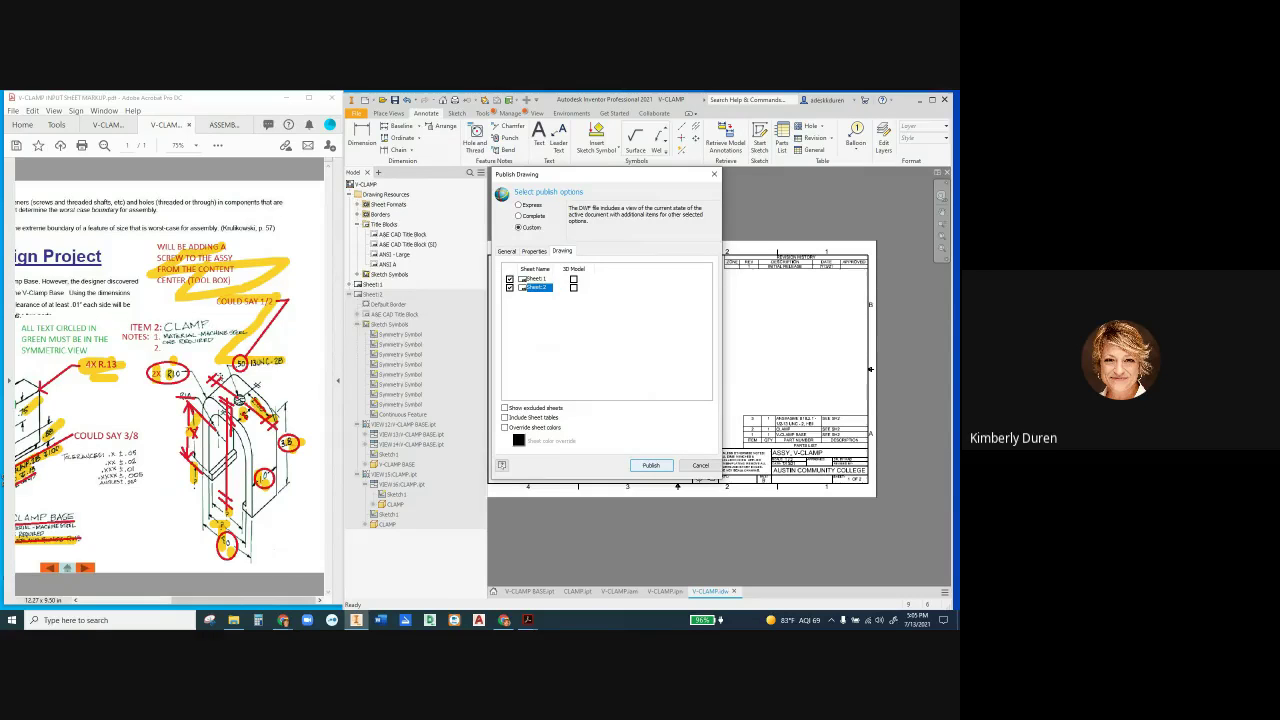
left_click(650, 465)
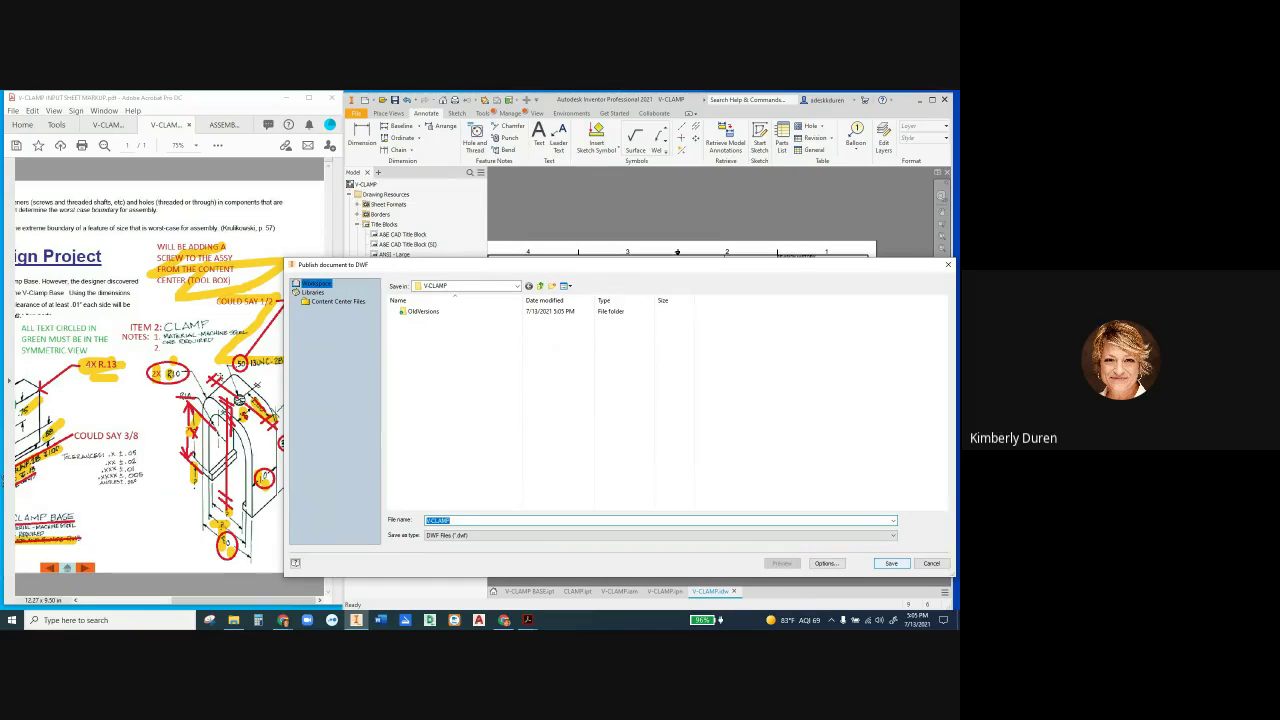
left_click(891, 563)
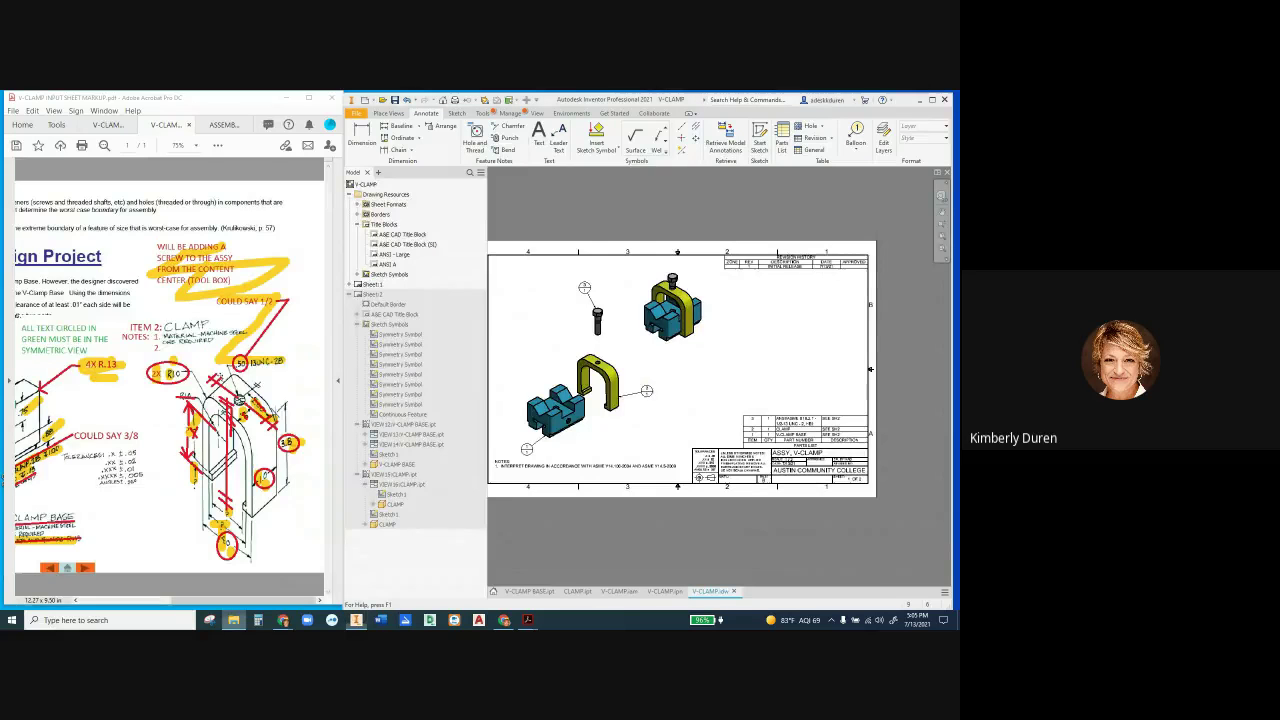
Step: Switch to File Explorer, go to the V-CLAMP folder under the course folder, and open the V-CLAMP DWF in Autodesk Design Review
left_click(233, 620)
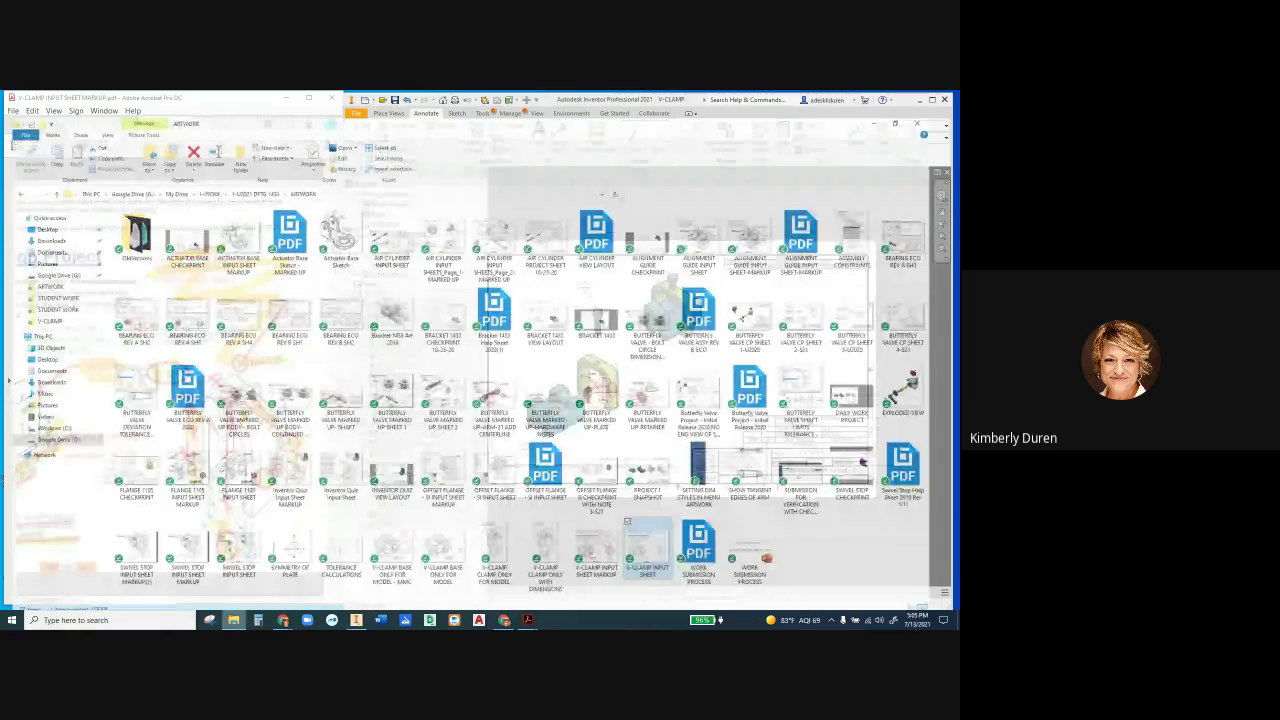
left_click(258, 169)
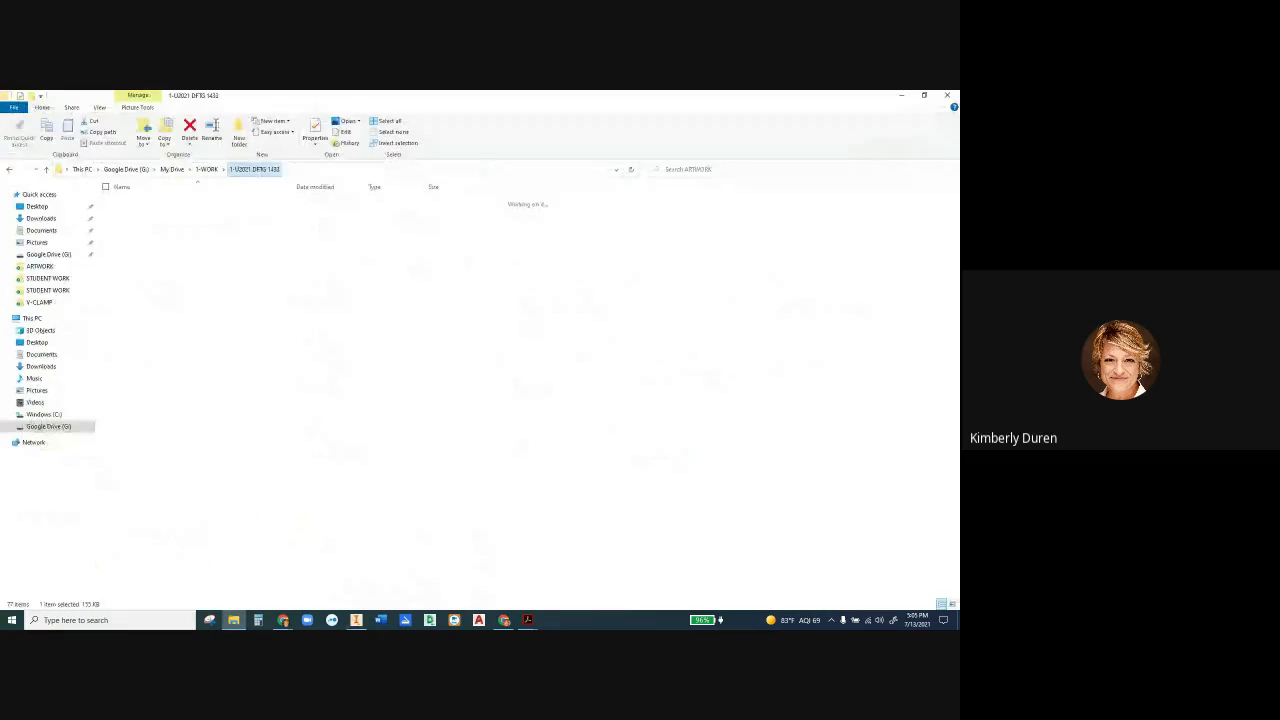
double_click(136, 232)
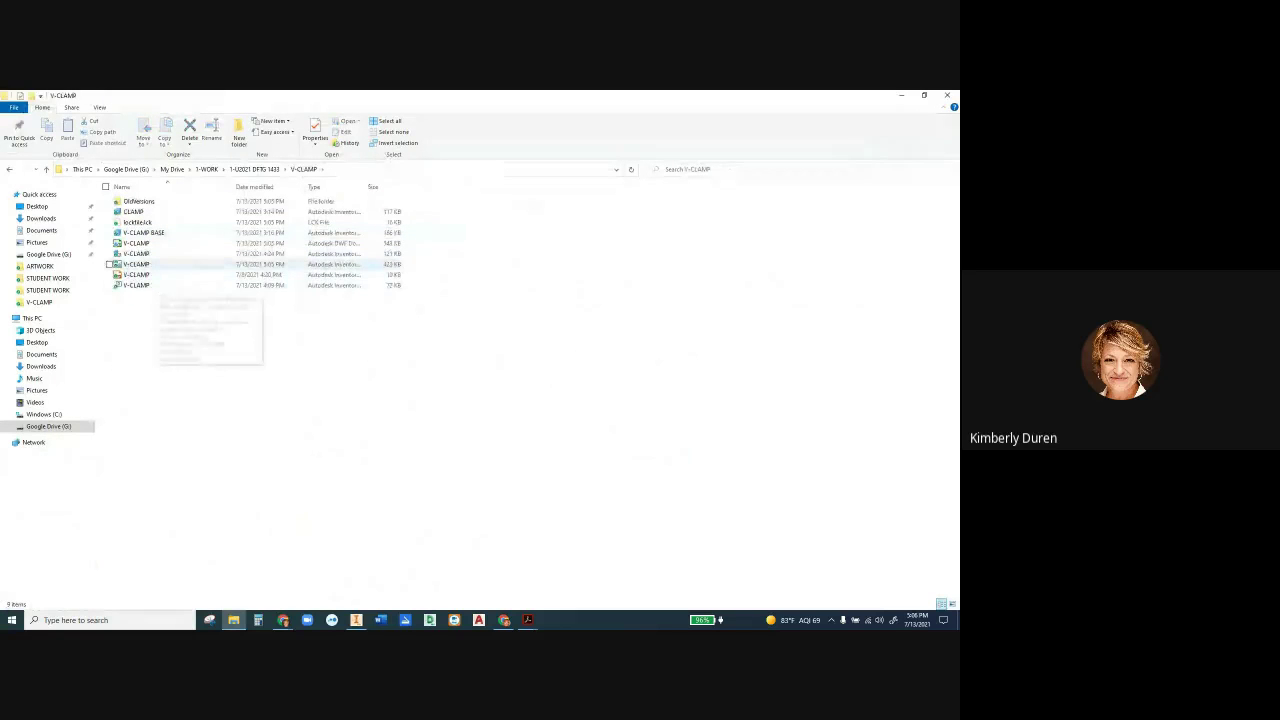
left_click(336, 243)
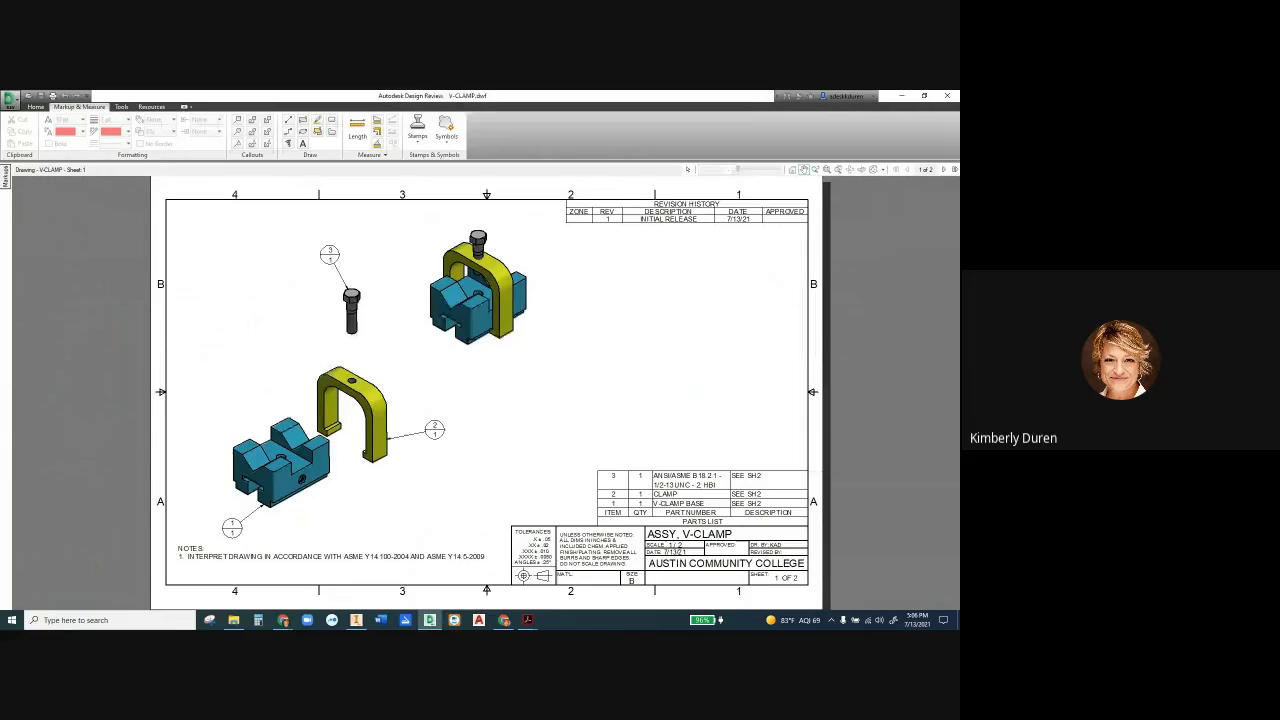
Step: Review the assembly sheet and the details sheet of the published V-CLAMP DWF
left_click(943, 169)
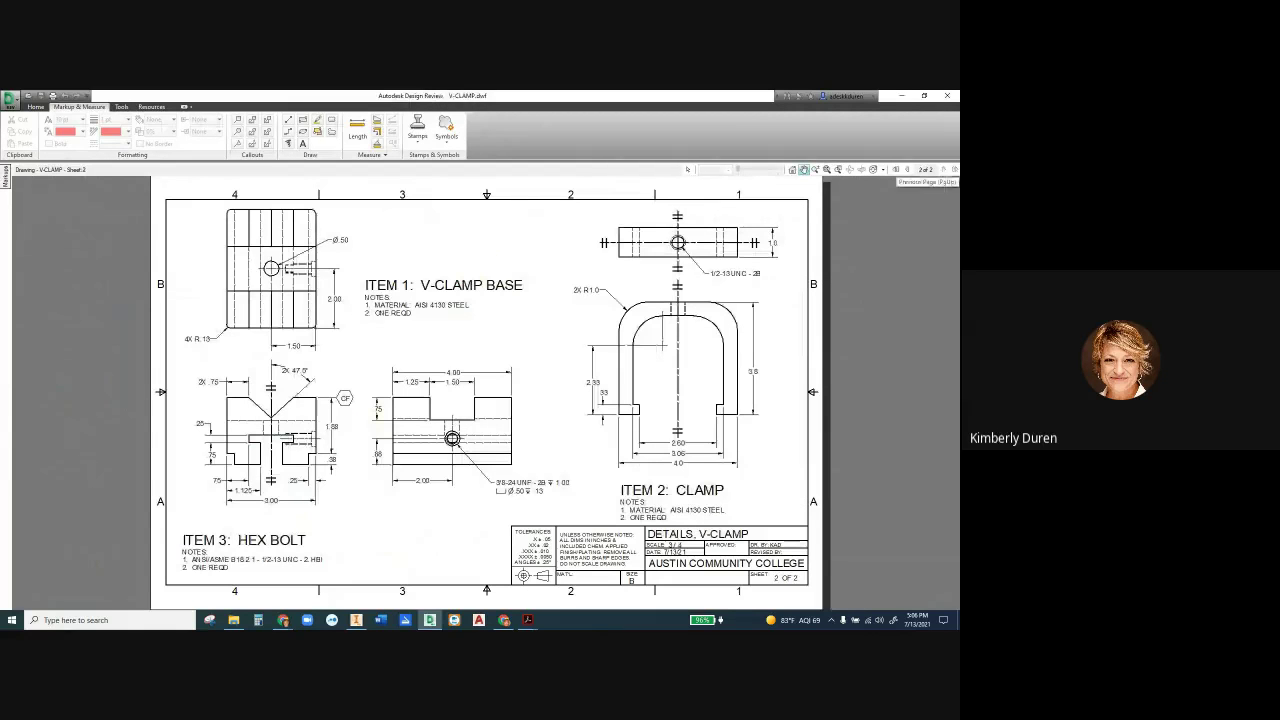
left_click(898, 170)
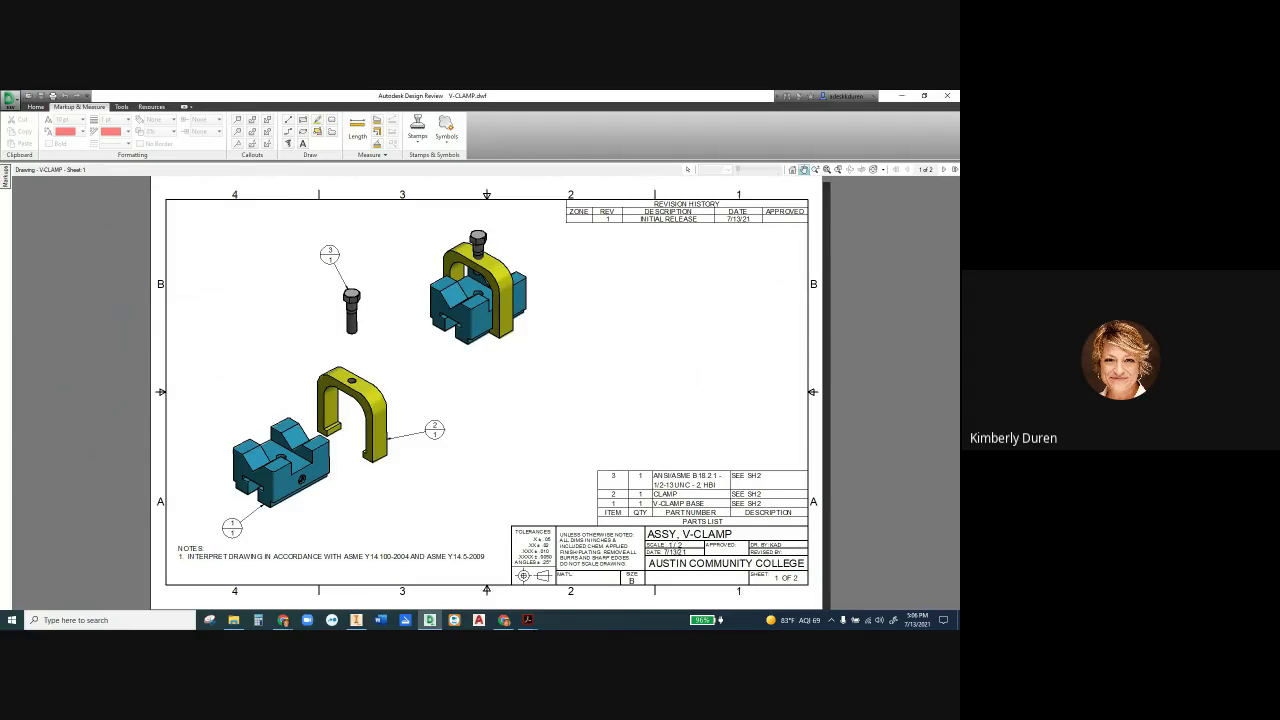
key("alt+Tab")
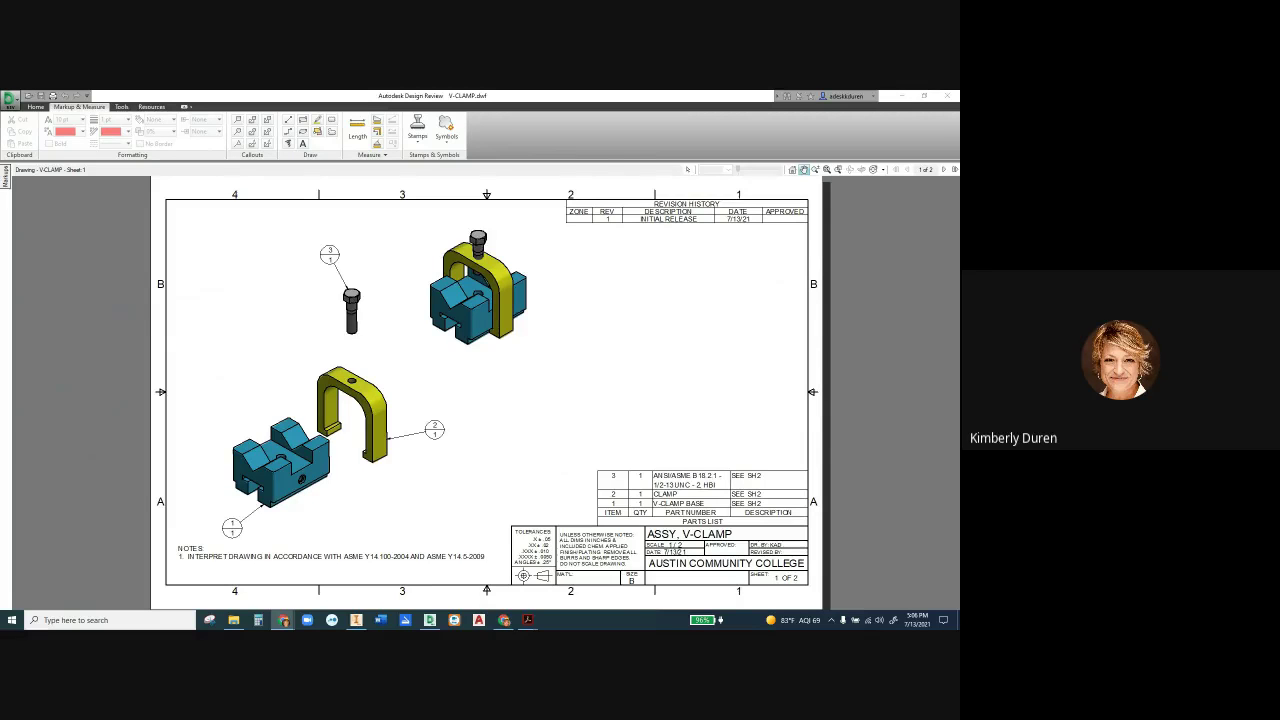
key("Page_Down")
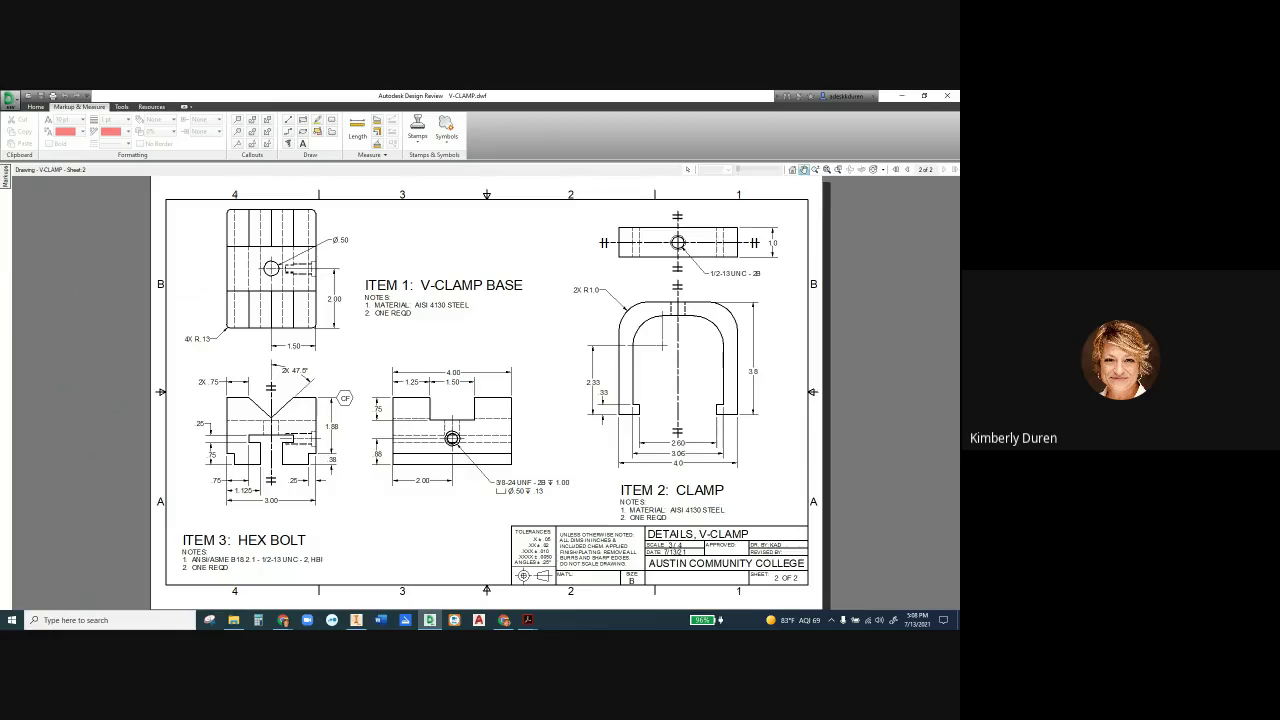
Step: Switch to File Explorer, go to the ARTWORK folder, and open the V-CLAMP CLAMP ONLY WITH DIMENSIONS image
left_click(233, 620)
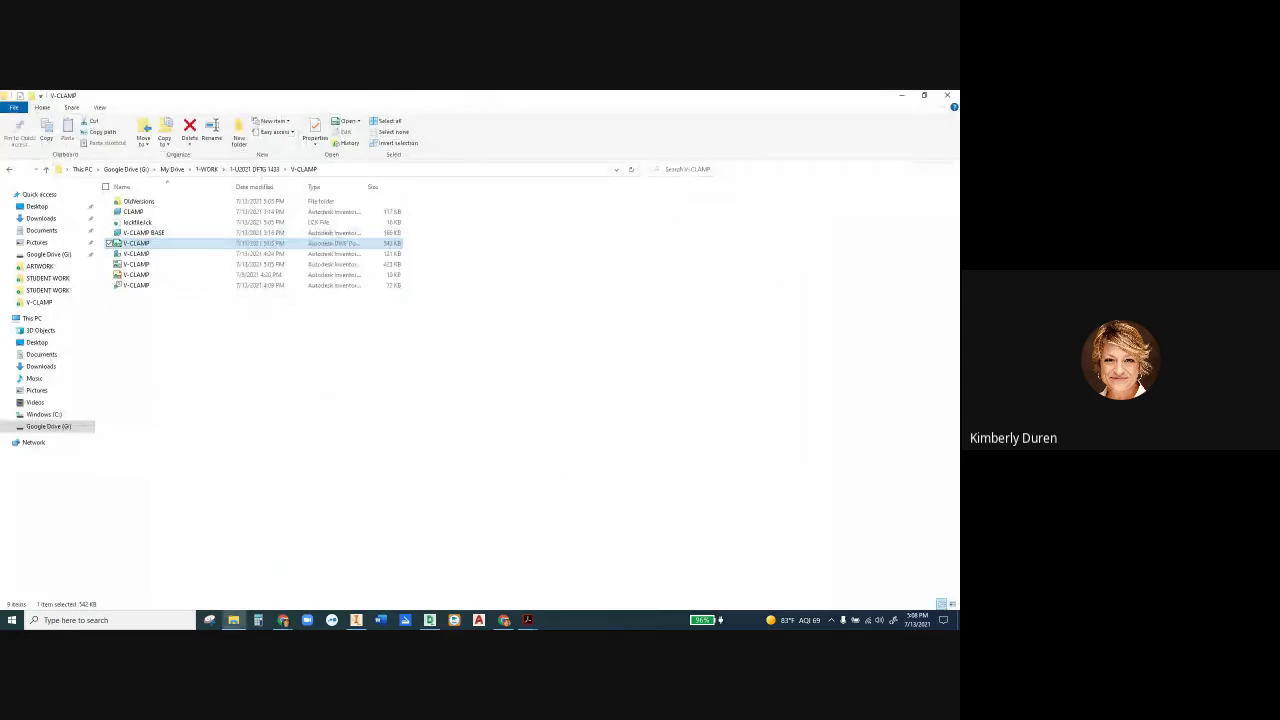
left_click(255, 169)
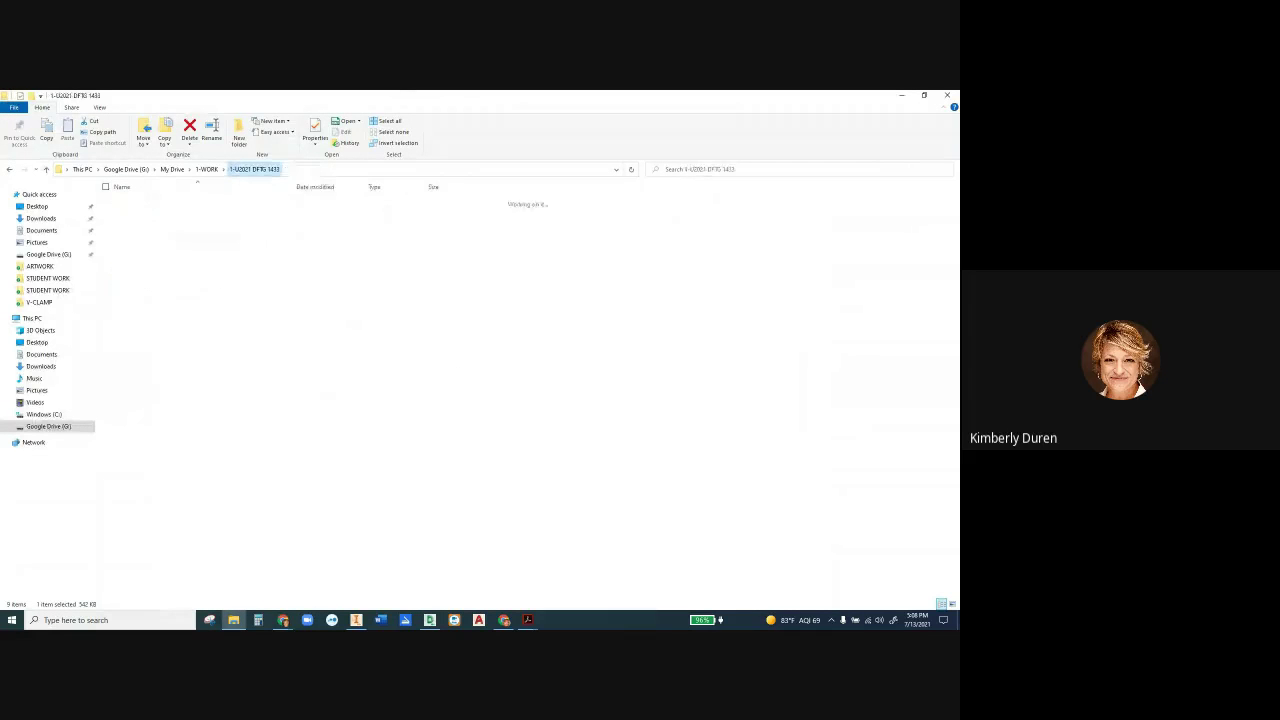
double_click(137, 201)
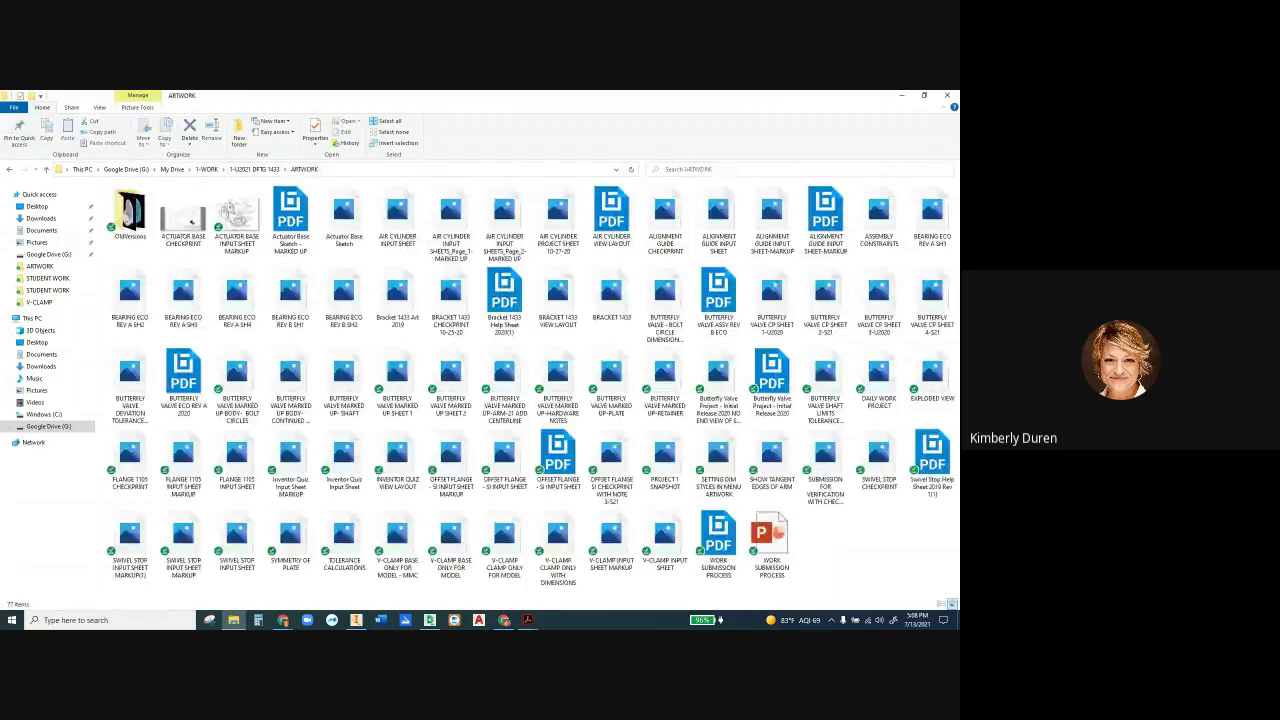
double_click(558, 545)
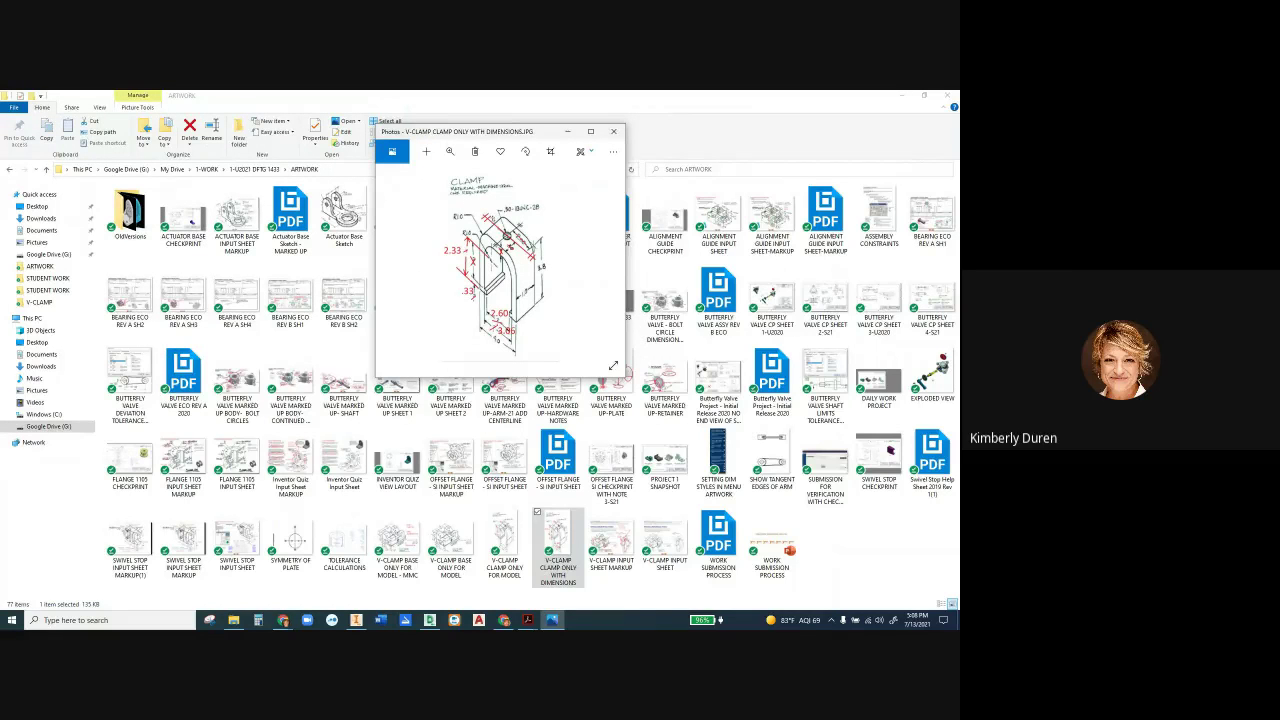
Step: Open the TOLERANCE CALCULATIONS image from the ARTWORK folder and enlarge its window to read the clearance calculations
left_click(344, 540)
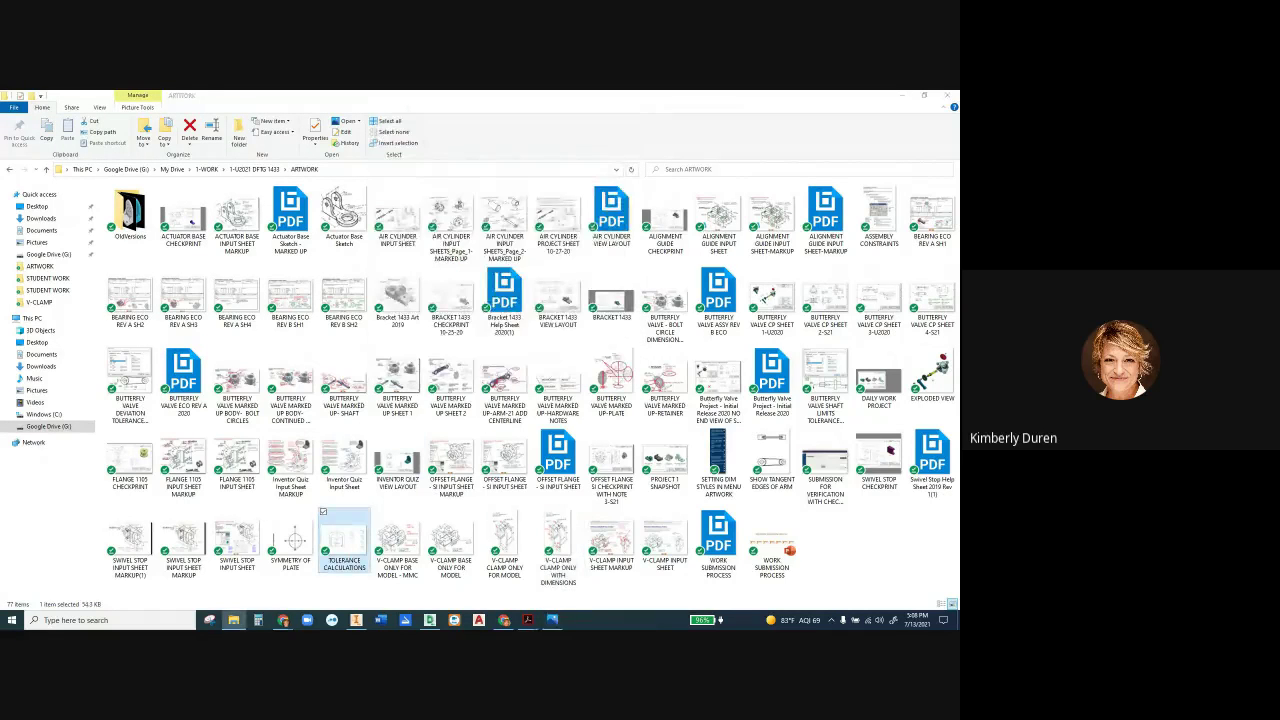
key("Return")
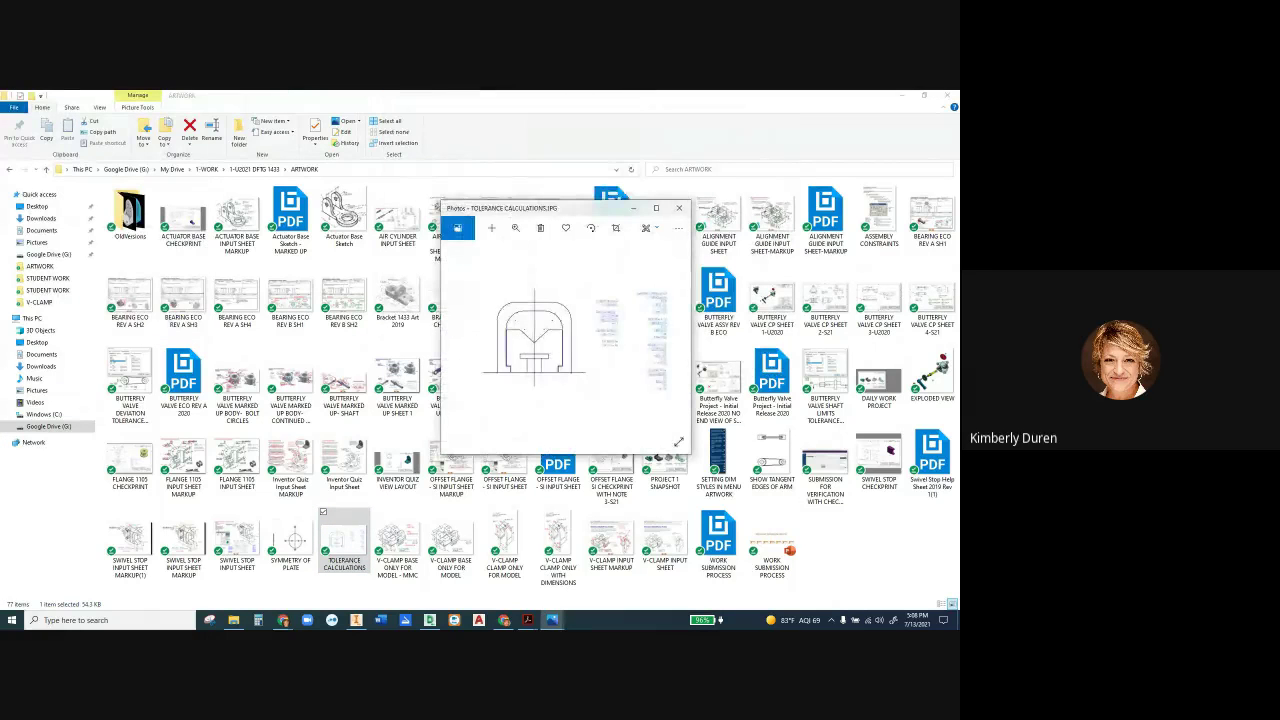
left_click_drag(690, 456, 834, 592)
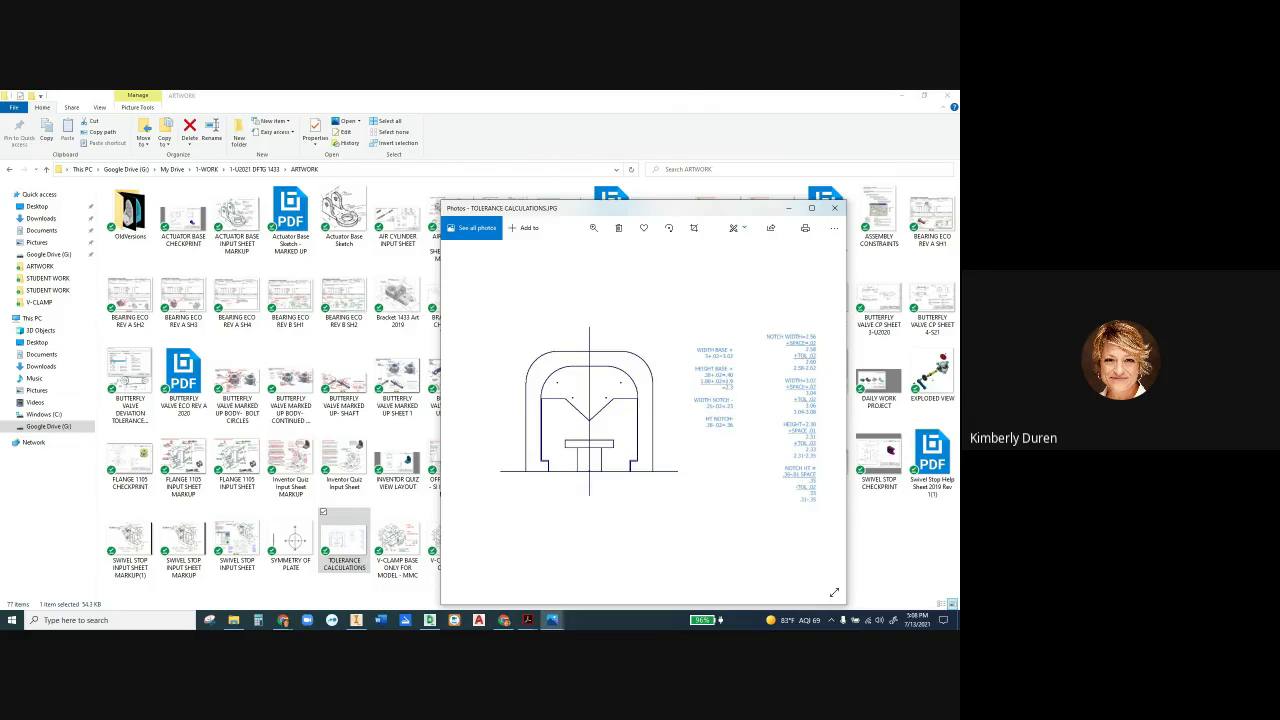
key("Left")
key("Right")
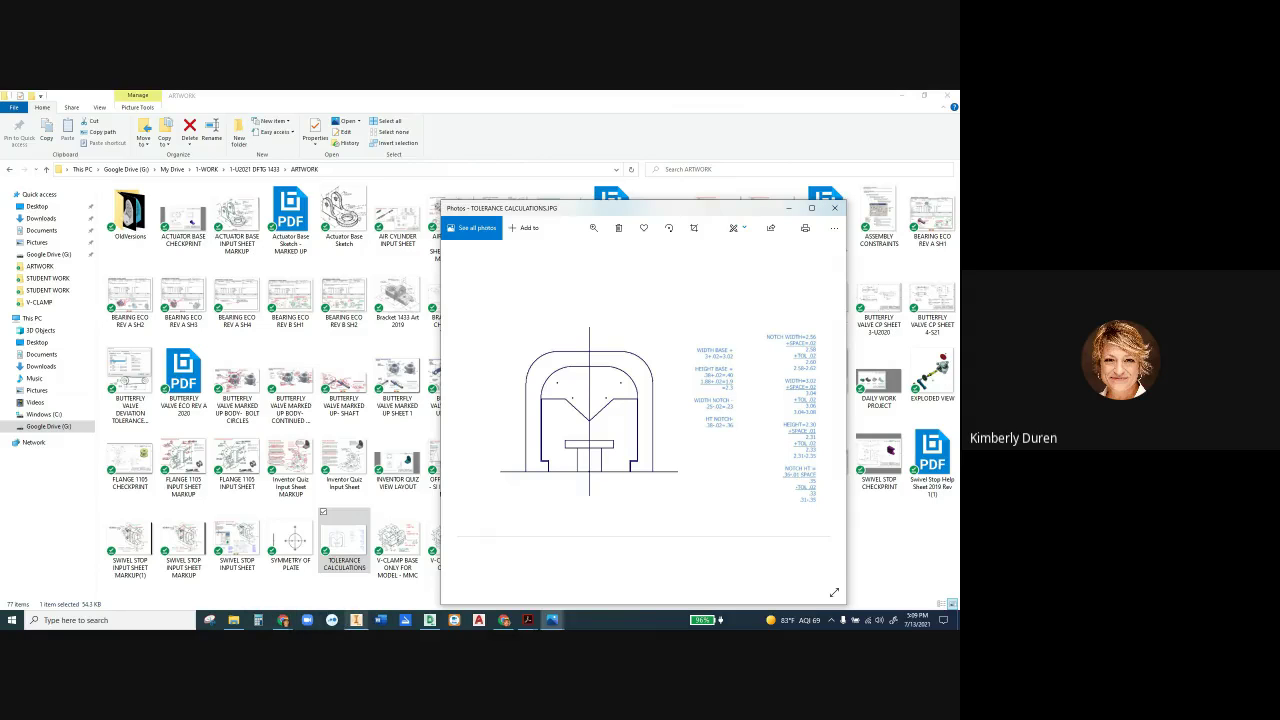
Step: Switch to the V-CLAMP drawing in Inventor and bring the V-CLAMP input sheet markup PDF in Acrobat up beside it
left_click(356, 620)
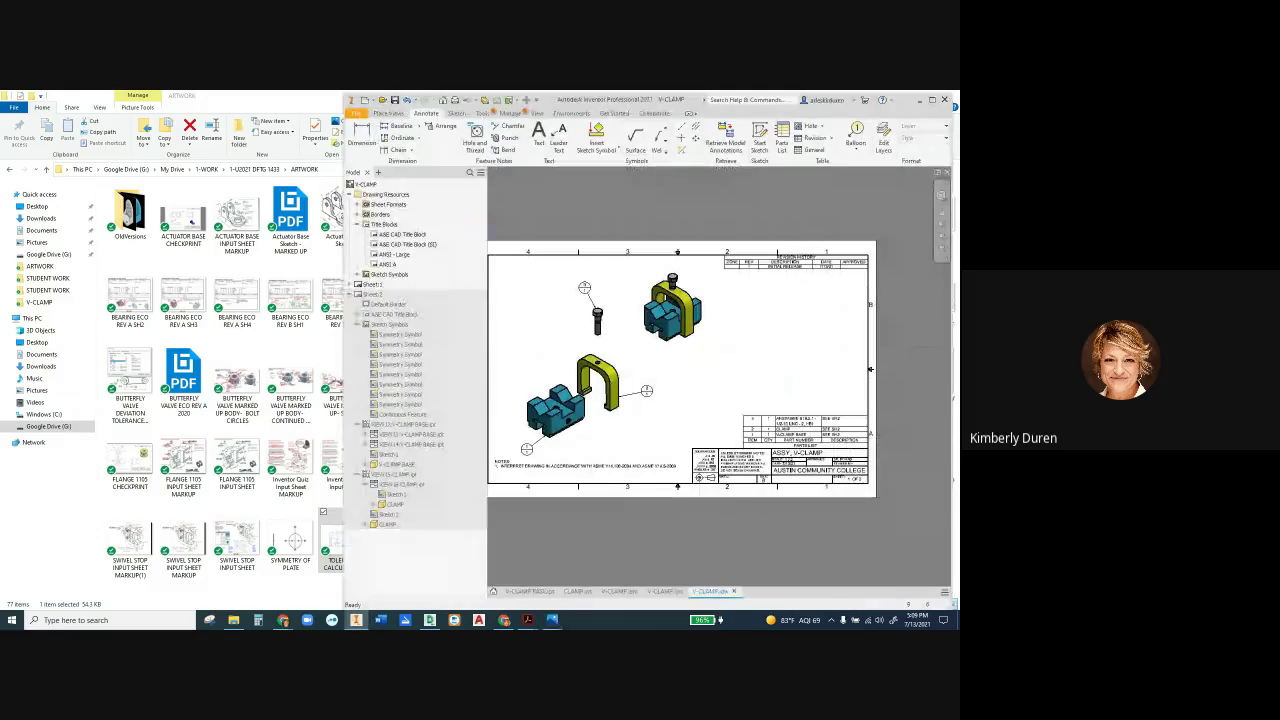
scroll(746, 375, "down", 3)
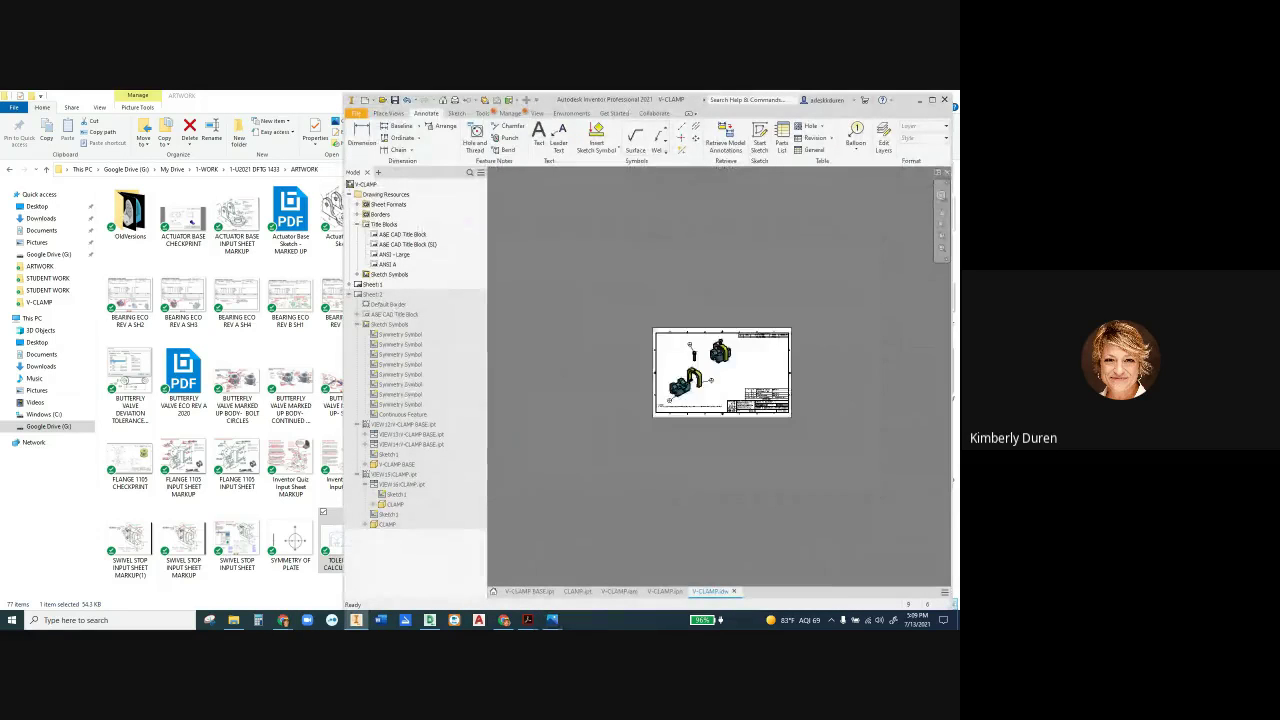
scroll(746, 375, "up", 2)
scroll(744, 375, "up", 2)
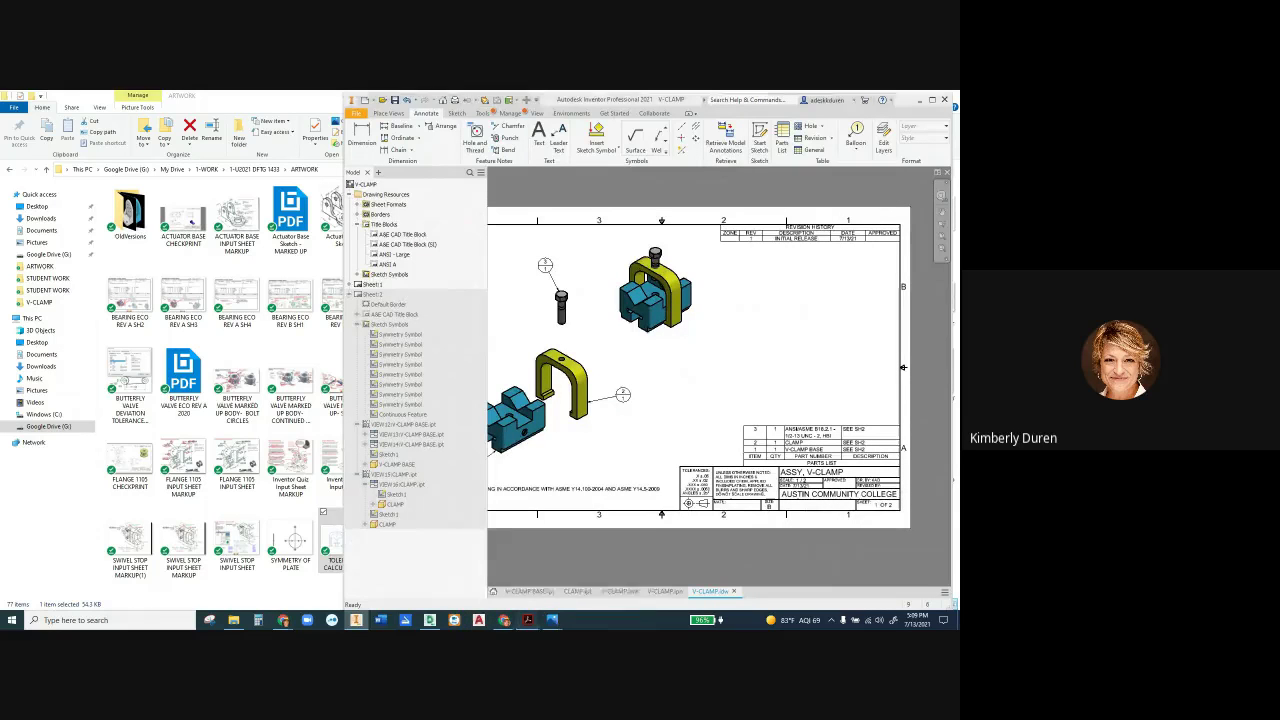
mouse_move(528, 620)
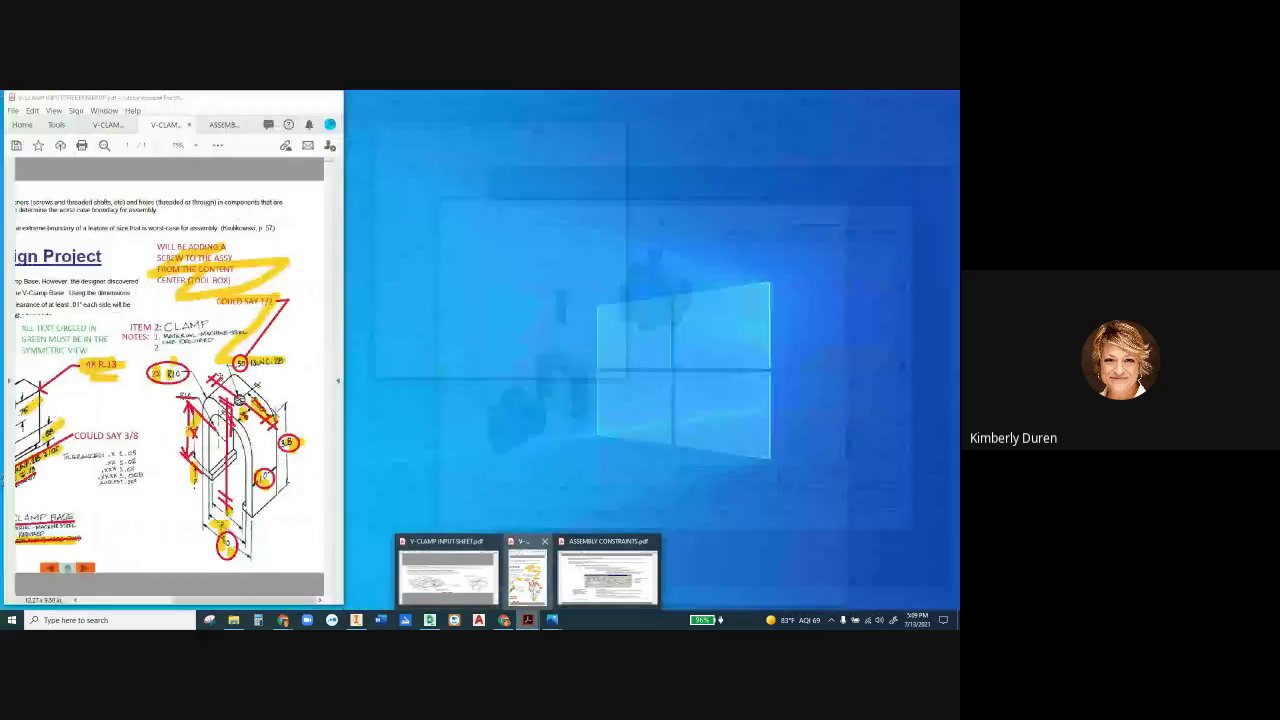
left_click(447, 575)
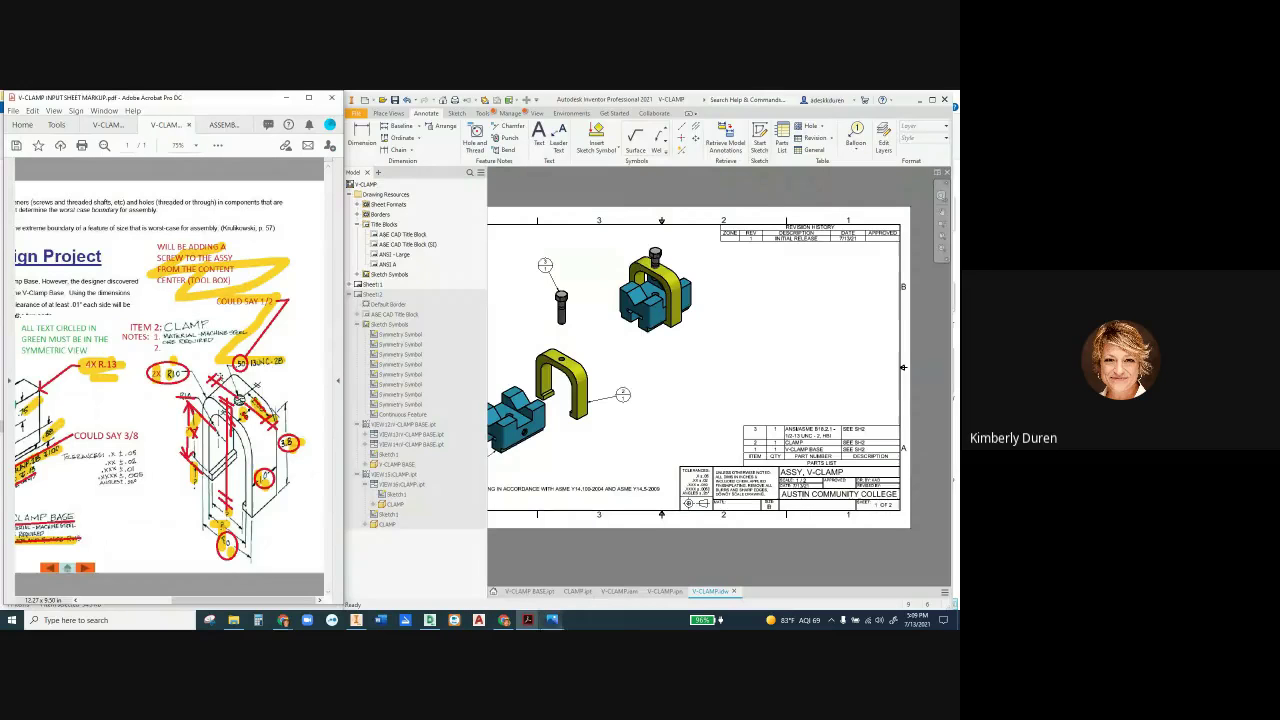
Step: Bring up the V-CLAMP CLAMP ONLY WITH DIMENSIONS image in Photos to check the clamp dimensions, and close it
mouse_move(552, 620)
left_click(519, 566)
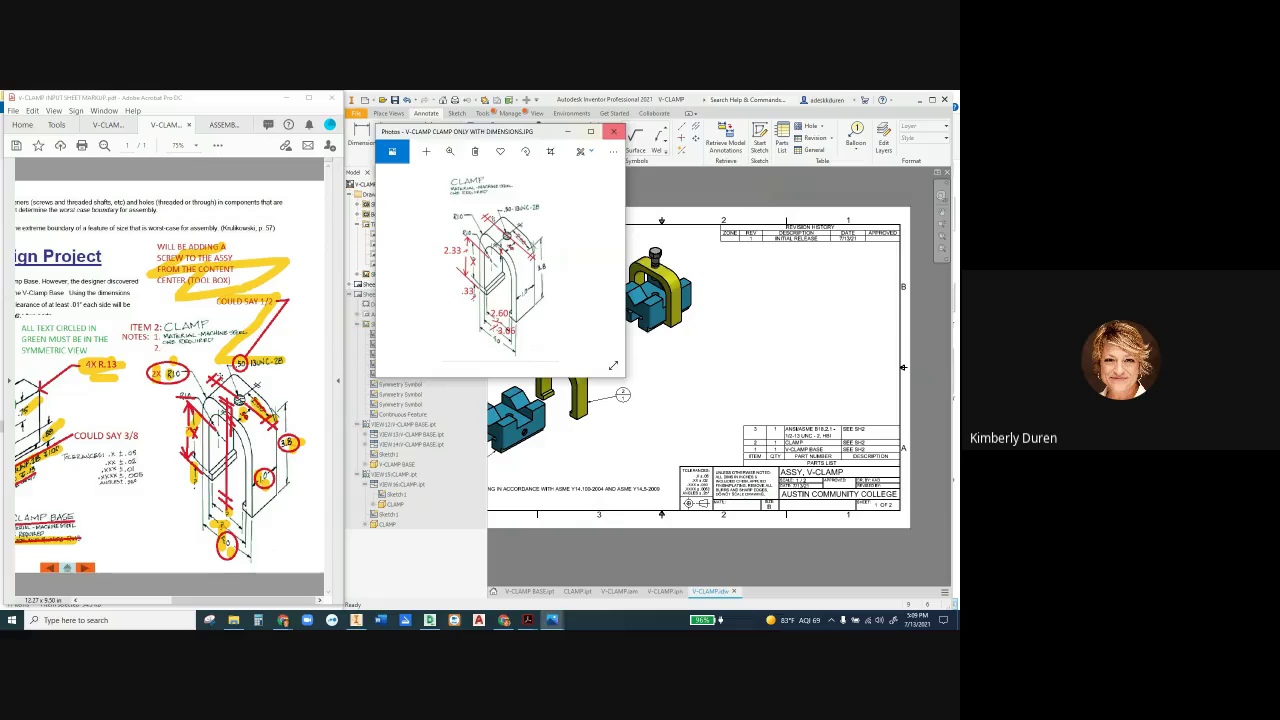
left_click(614, 131)
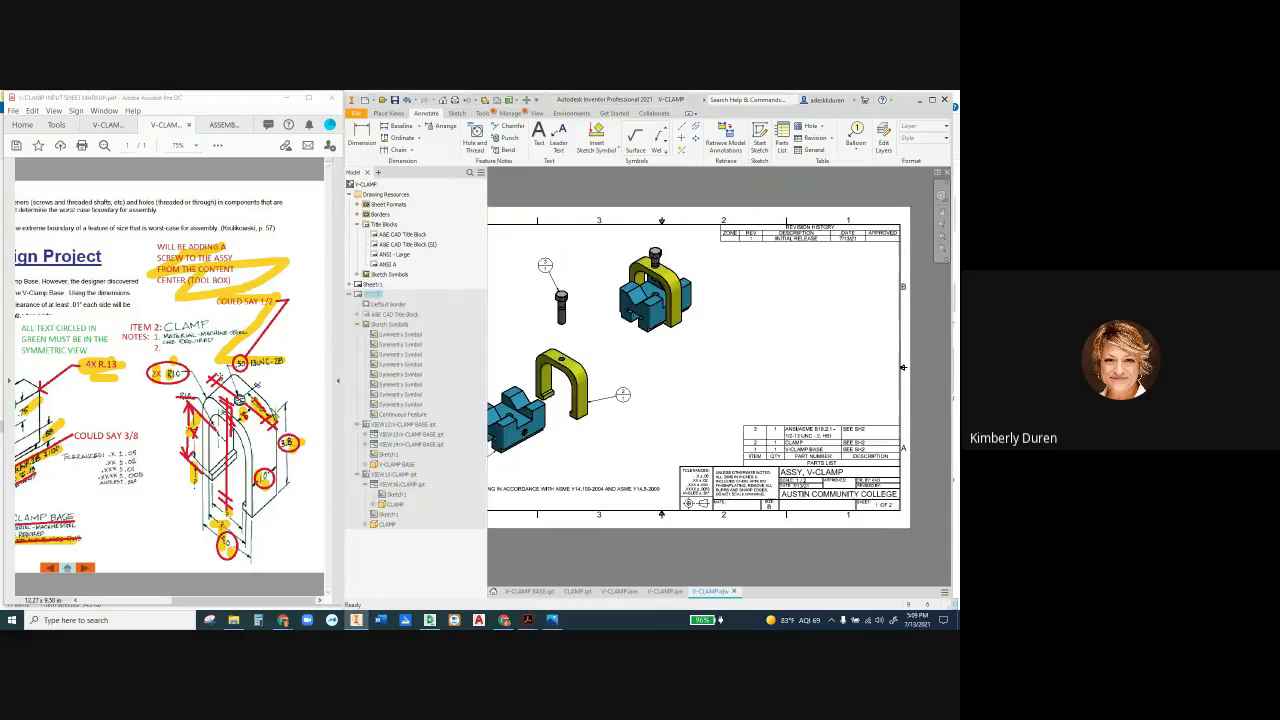
Step: Activate Sheet:2 and examine the precision options of the clamp's 3.8 overall height dimension without changing them
double_click(374, 294)
scroll(754, 378, "down", 4)
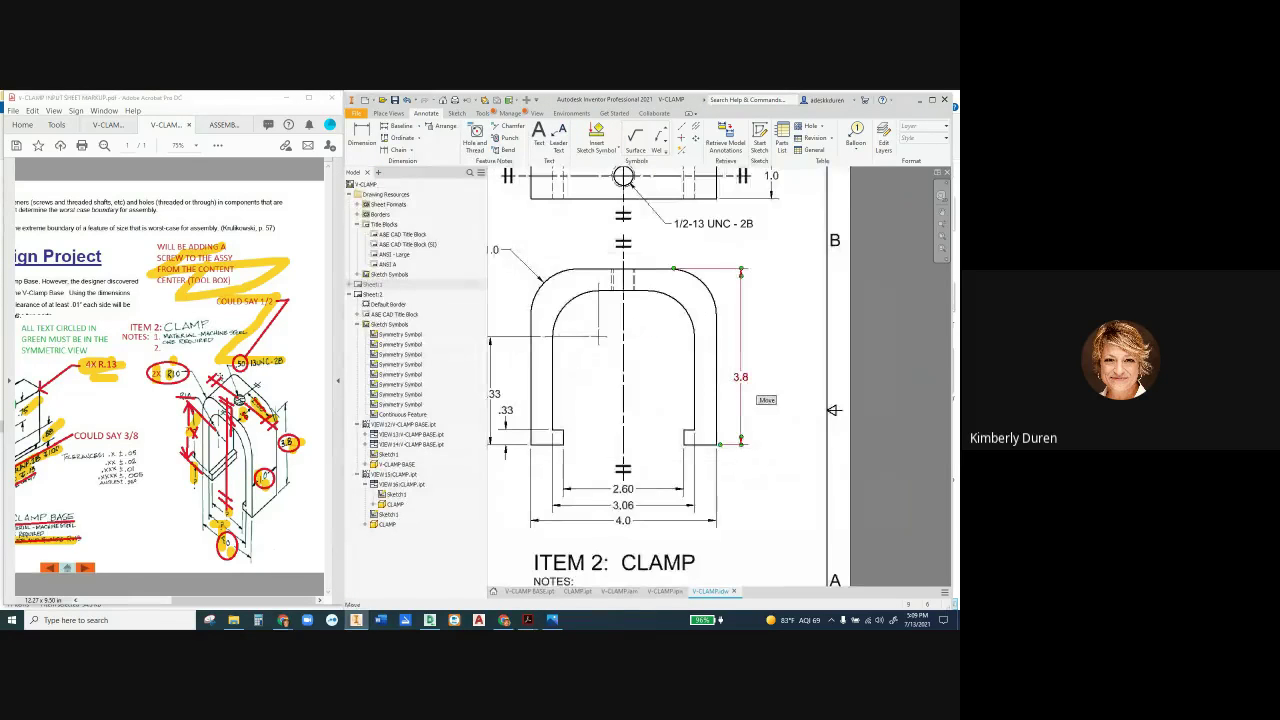
right_click(834, 410)
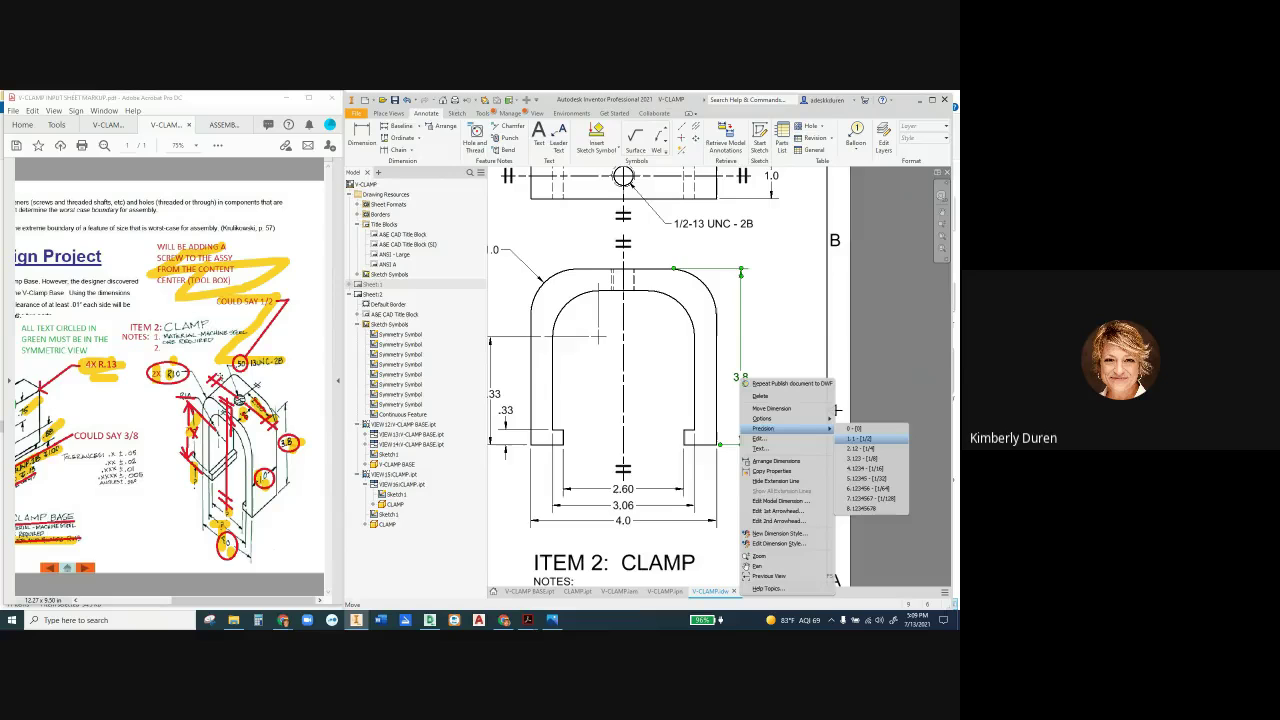
key("Escape")
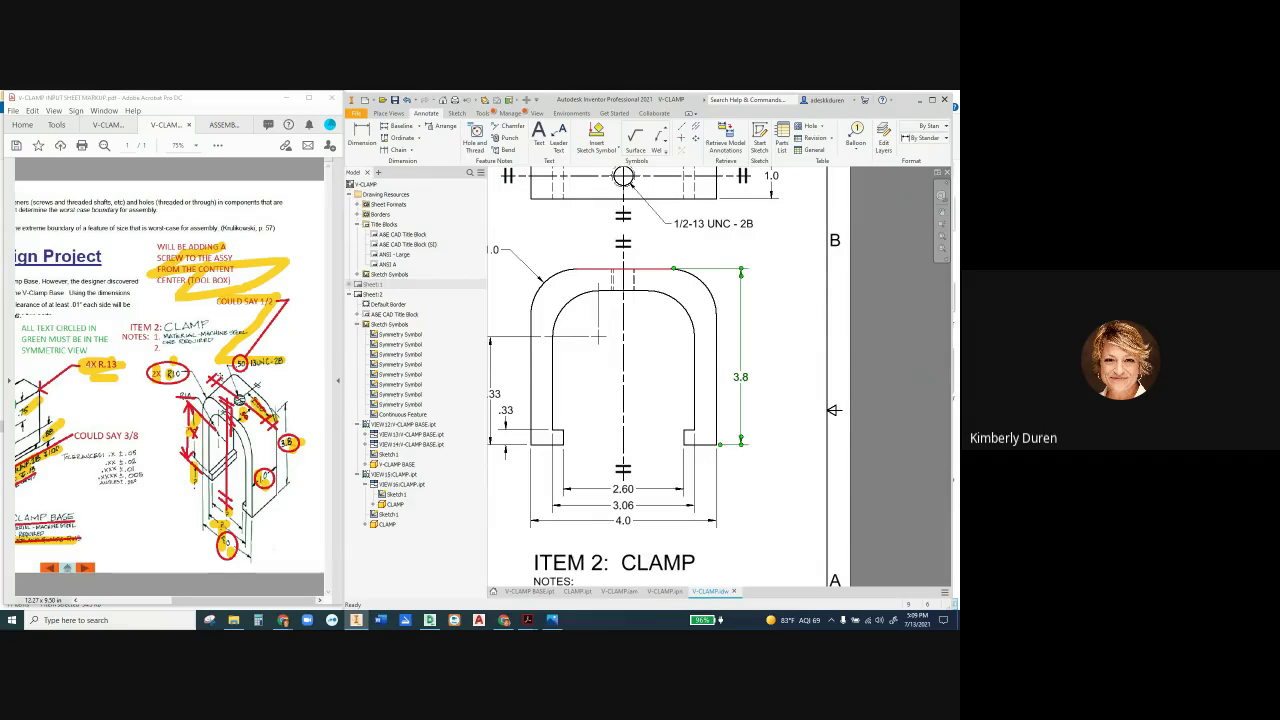
key("Escape")
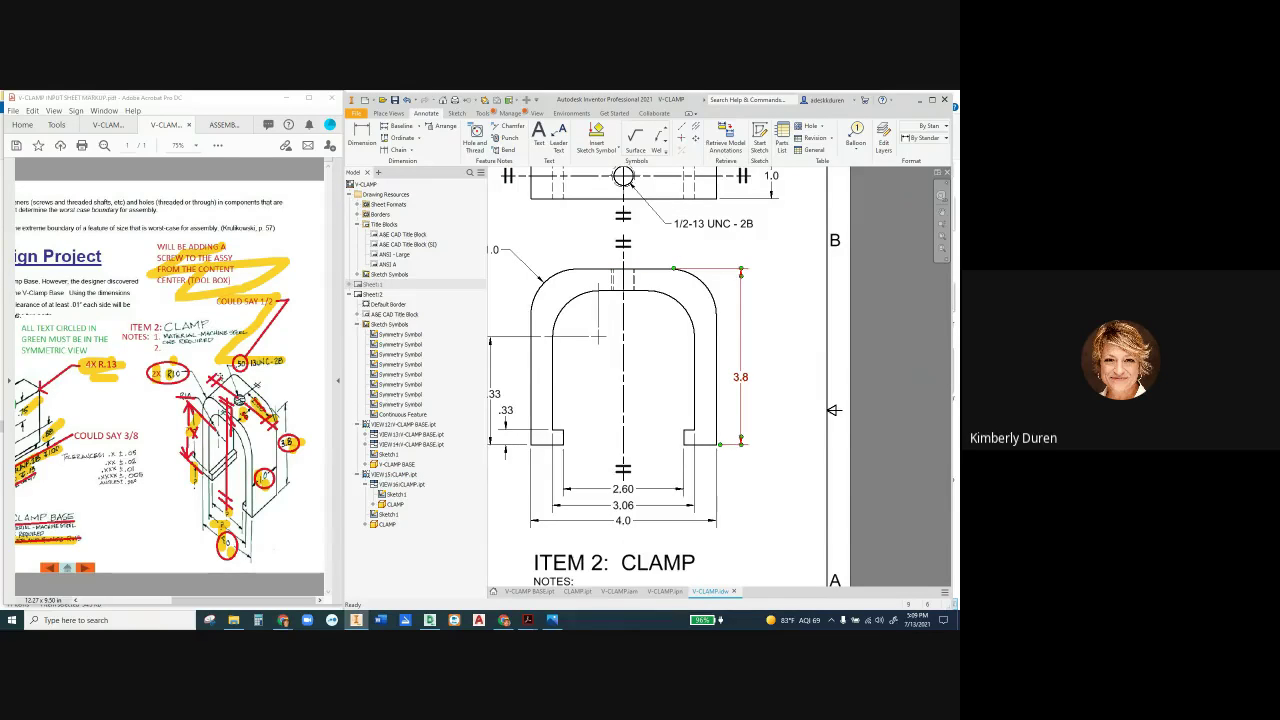